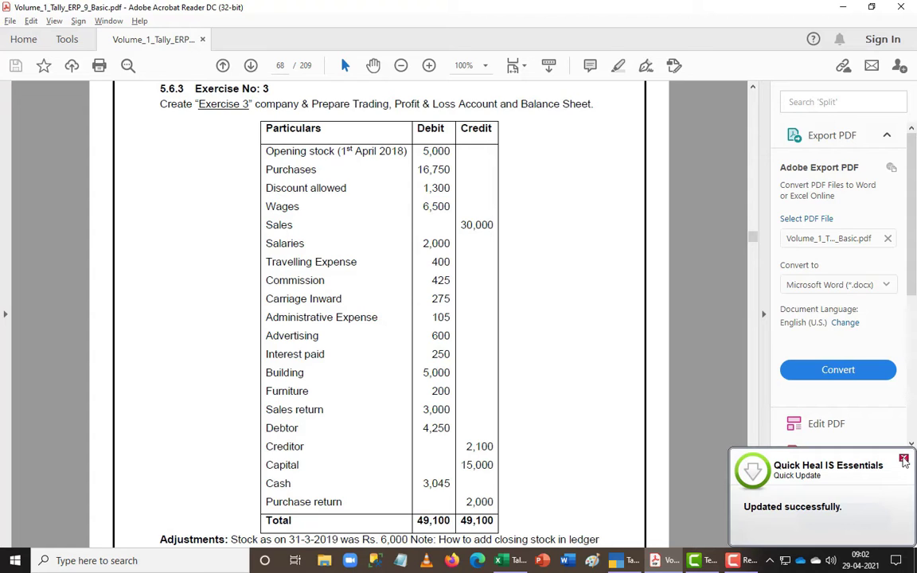
- Dismiss the antivirus update notification, then switch to the running TallyPrime and quit it
click(905, 460)
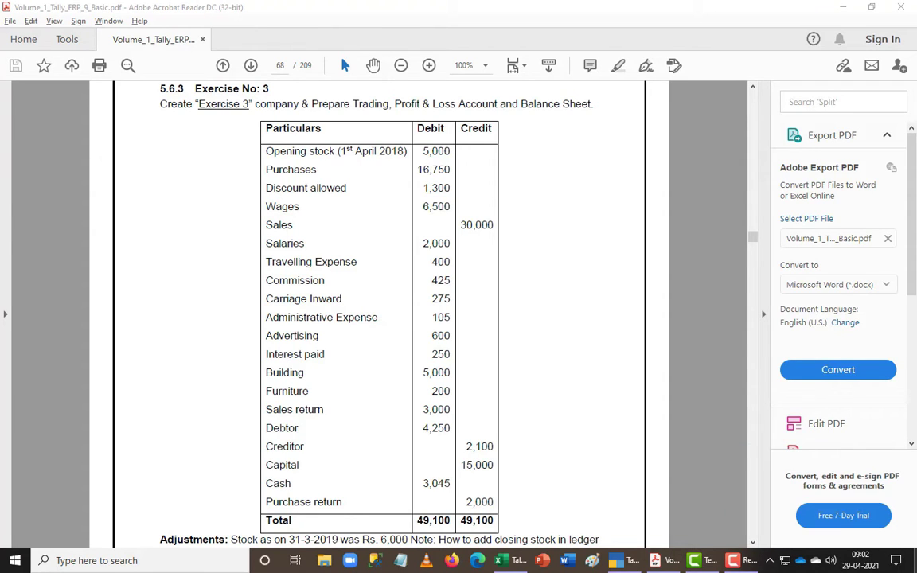
key(alt+Tab)
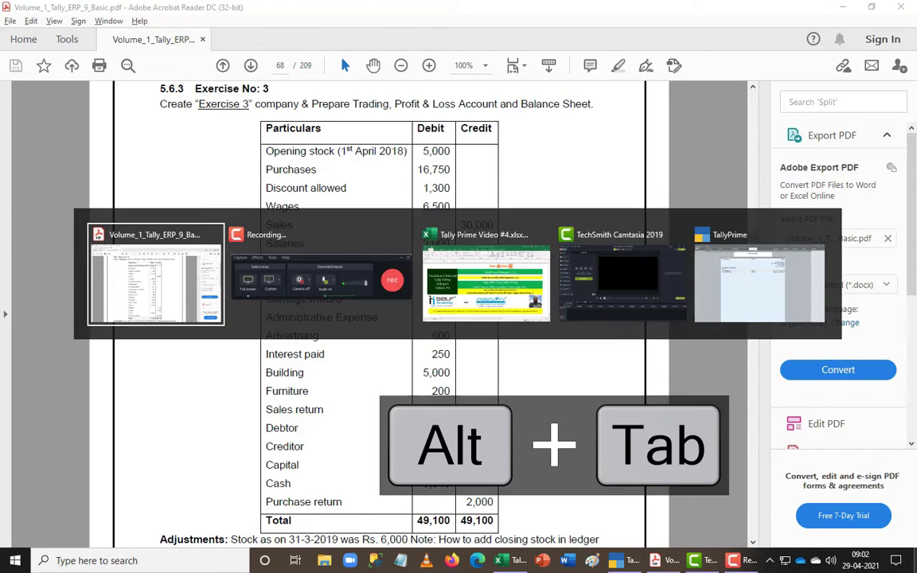
key(alt+Tab)
key(alt+Tab)
key(alt+Tab)
key(alt+Tab)
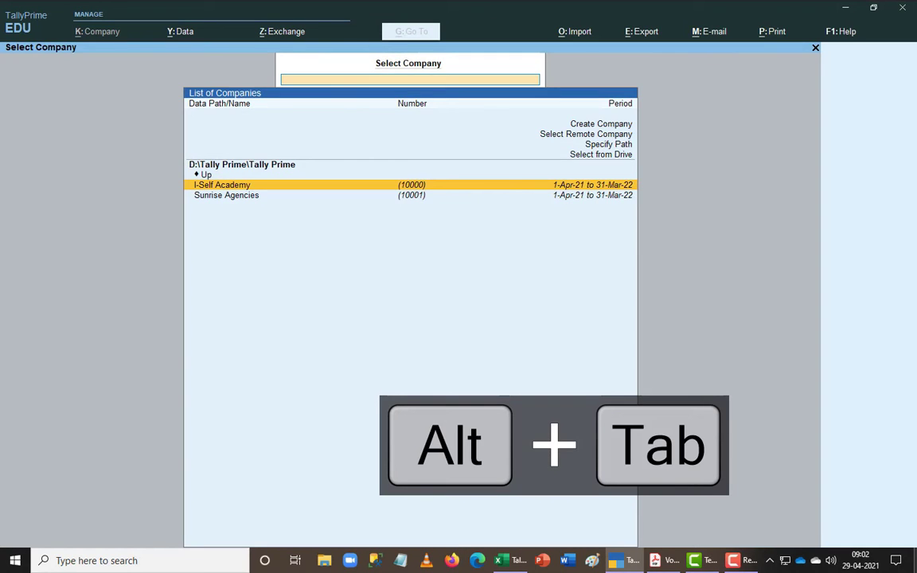
key(Escape)
key(alt+Tab)
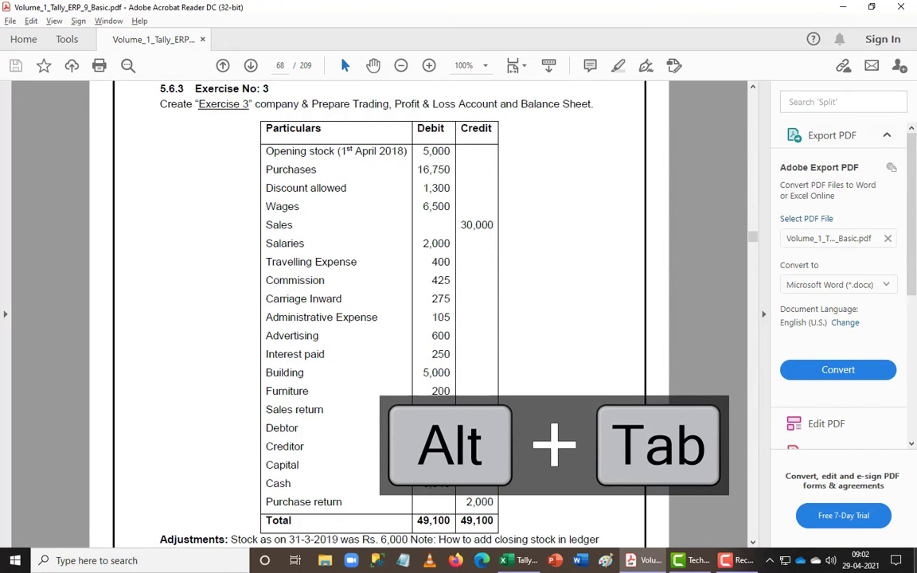
- Launch TallyPrime from the desktop and continue in Educational Mode
key(super+d)
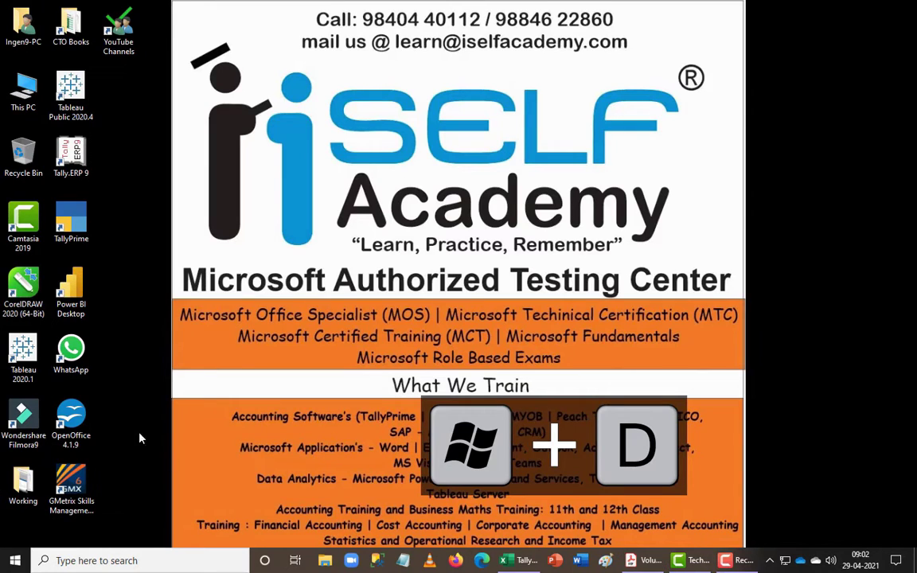
double_click(68, 217)
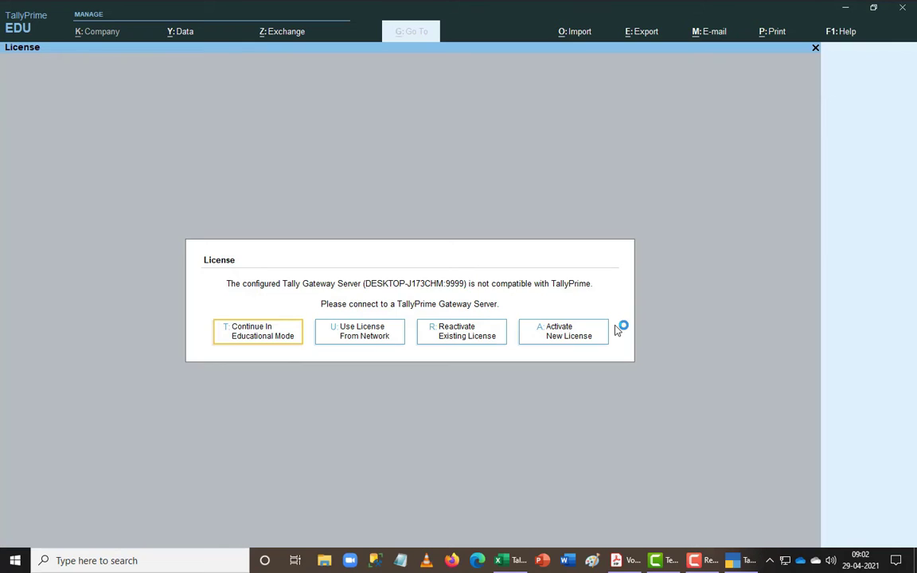
key(Return)
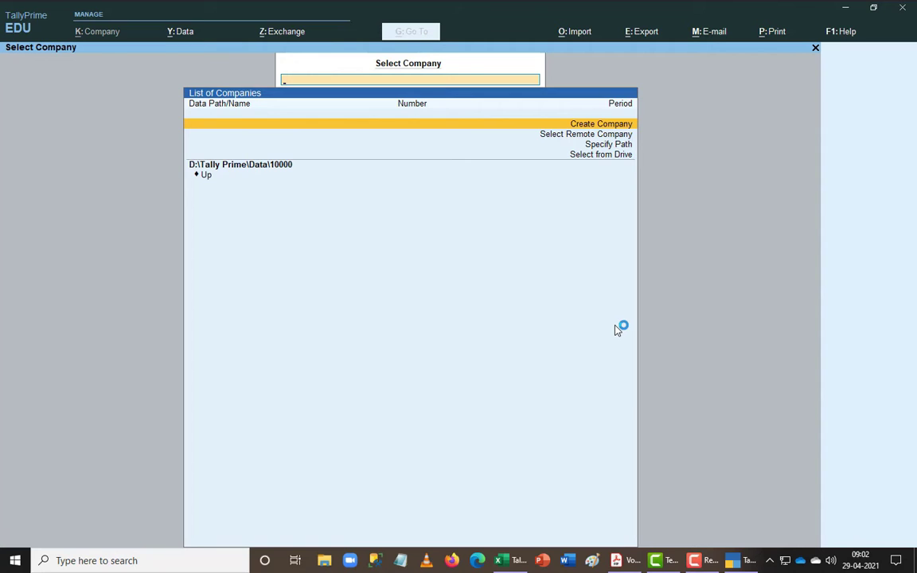
- Browse the company list up out of the Data folder and into D:\Tally Prime\Tally Prime
key(Down)
key(Down)
key(Down)
key(Down)
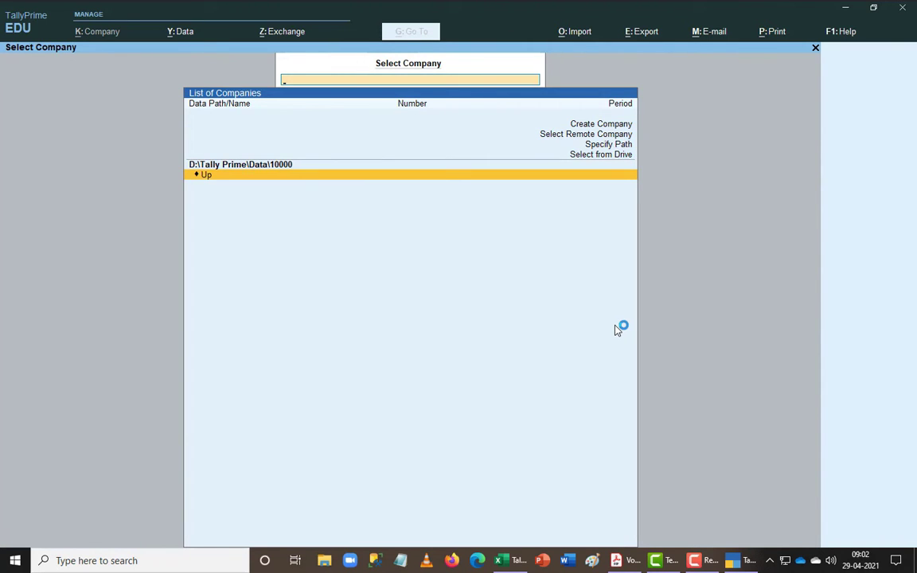
key(Return)
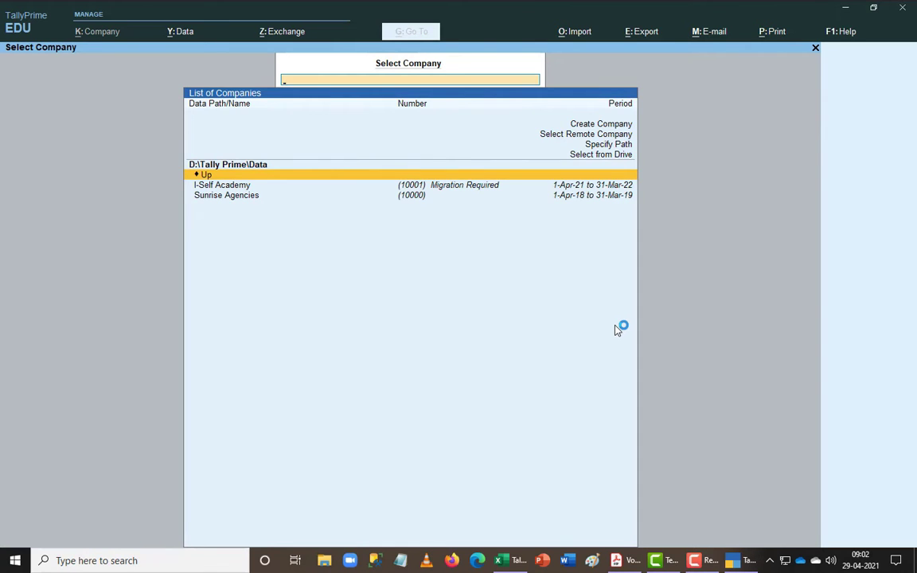
key(Return)
key(Down)
key(Down)
key(Return)
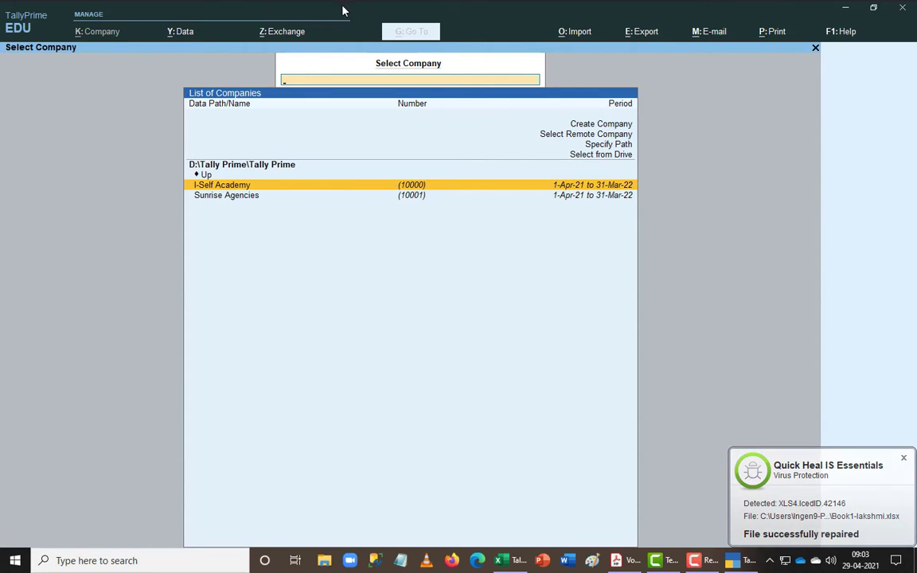
- Set the Company Data Path to D:\Tally Prime\Tally Prime in the data path configuration and return to company selection
click(177, 35)
click(202, 121)
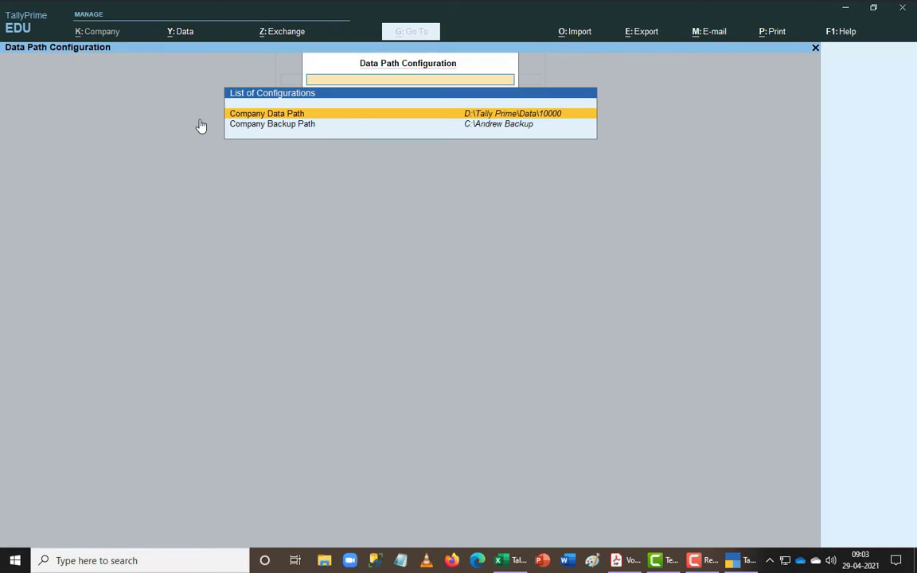
key(Return)
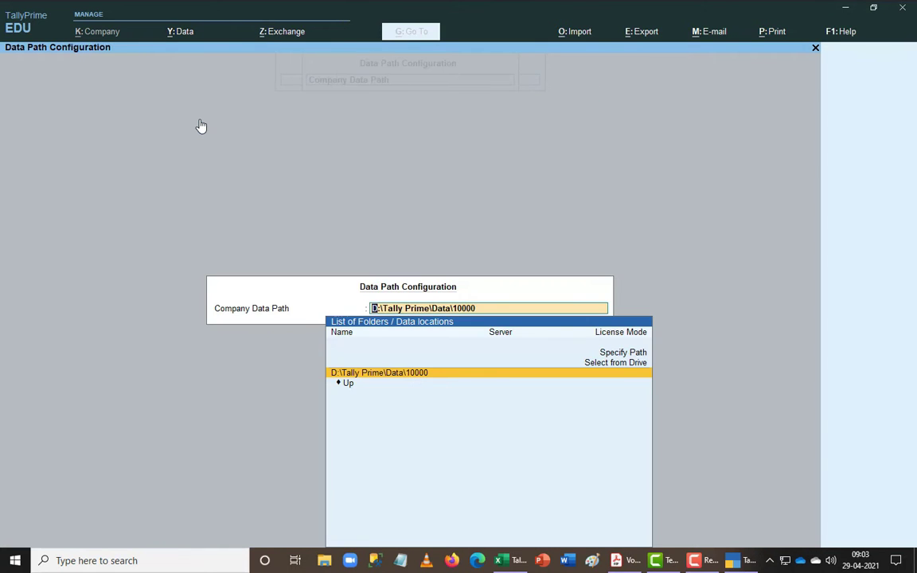
key(Down)
key(Return)
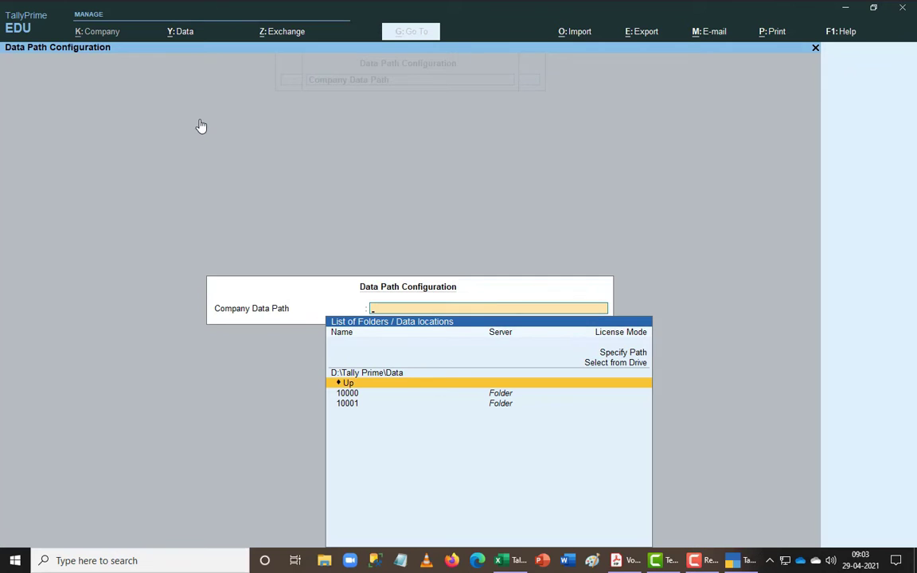
key(Return)
key(Down)
key(Down)
key(Return)
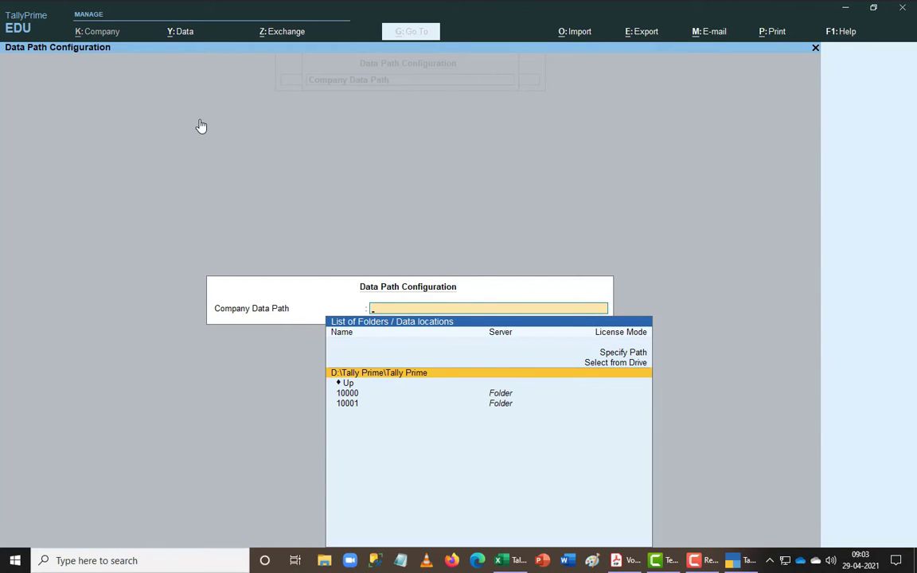
key(Return)
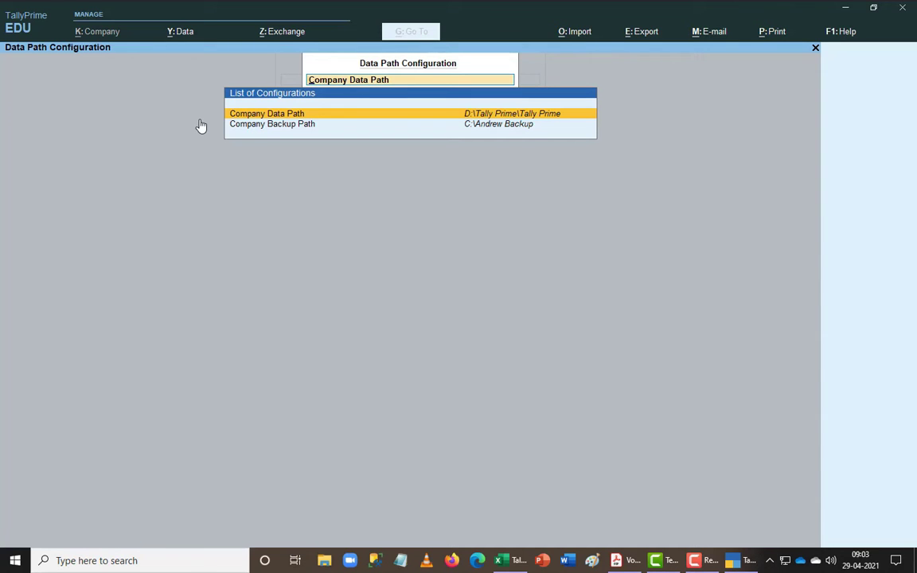
key(Return)
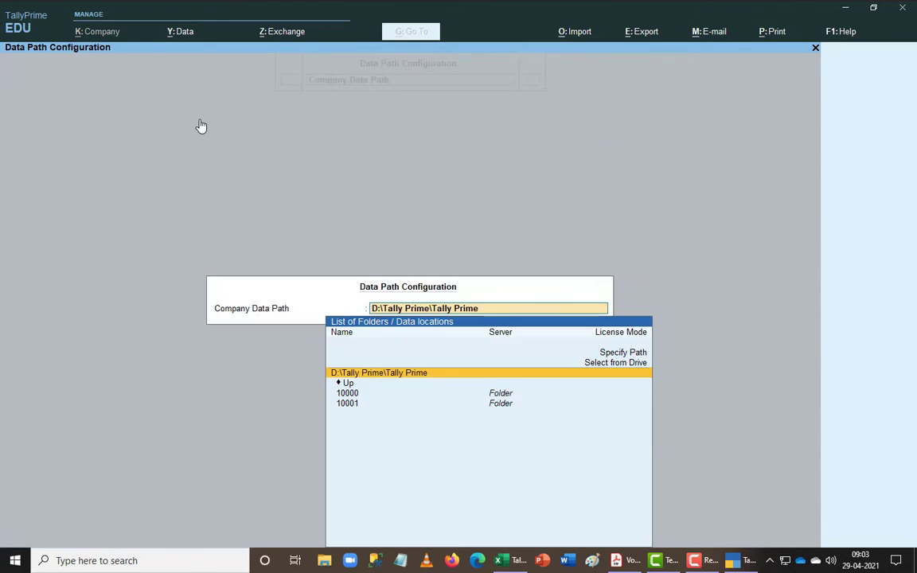
key(Return)
key(Escape)
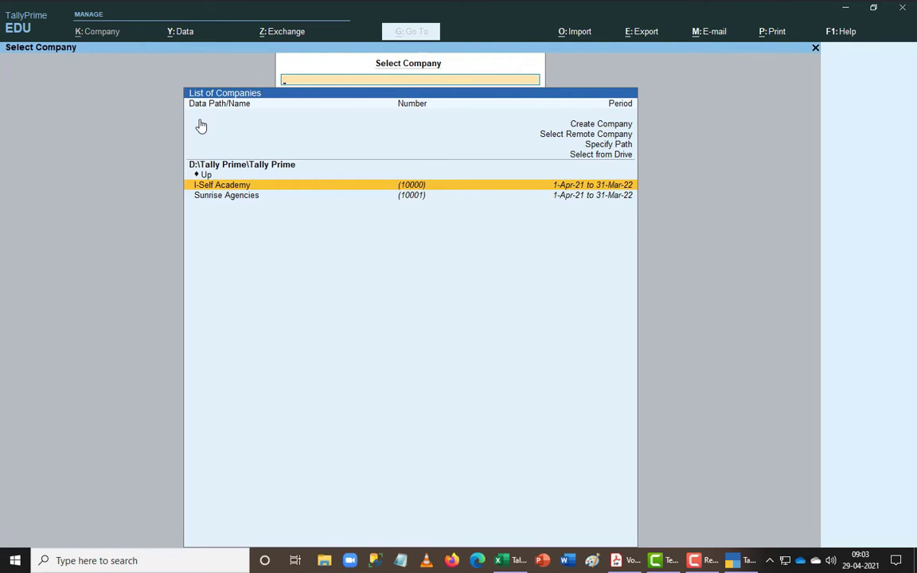
- Start a new company and name it "My First Trial Balance in Tally Prime Rel 1.1.3"
key(Up)
key(Up)
key(Up)
key(Up)
key(Up)
key(Up)
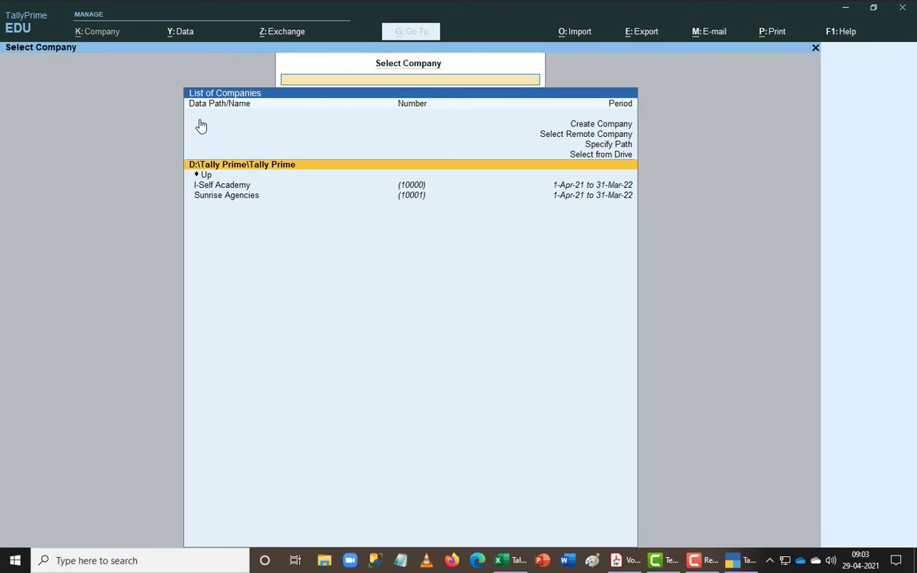
key(Return)
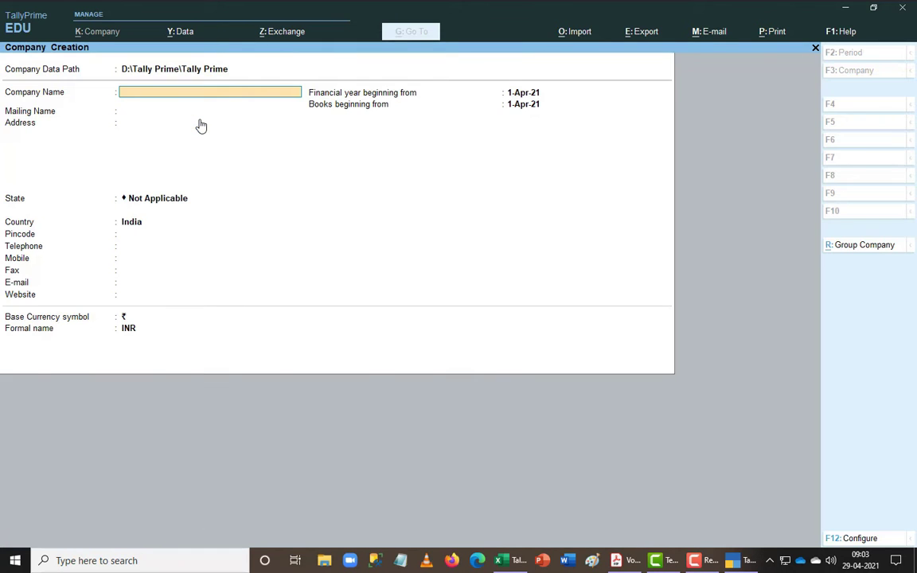
text(My First Trial Balance)
key(BackSpace)
key(BackSpace)
text(ce in Tally)
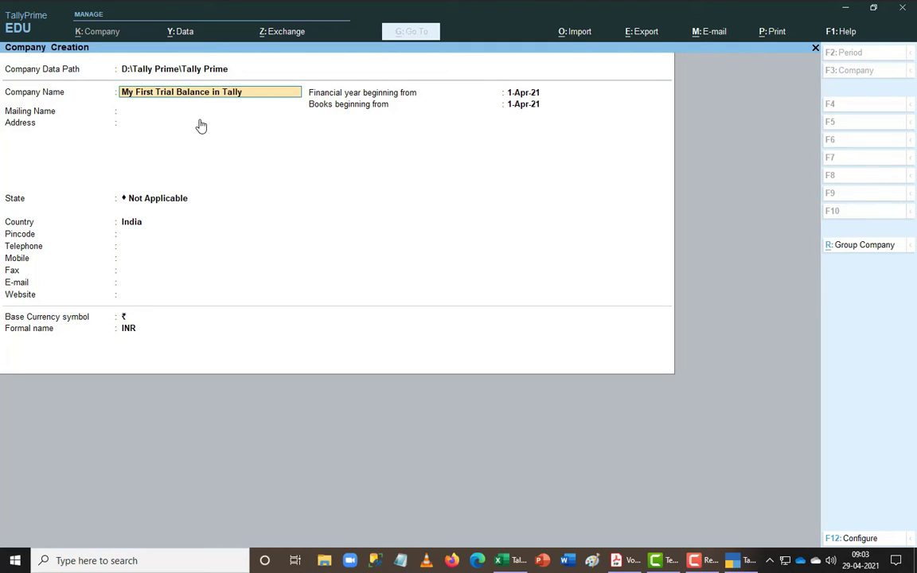
text( Pri,e)
key(BackSpace)
key(BackSpace)
text(,E)
key(BackSpace)
text(me Re;)
text( 1.1.3)
key(Return)
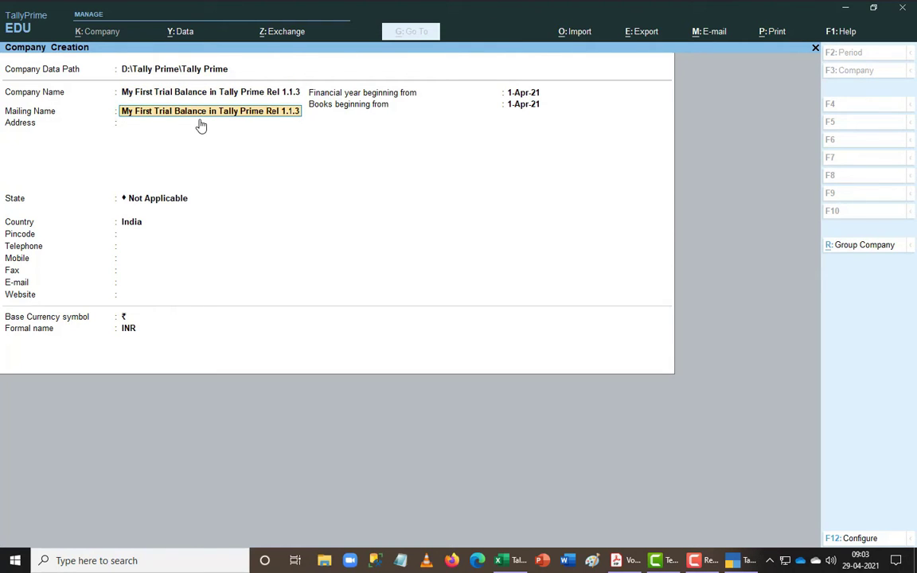
- Accept the mailing name, leave the address blank, and set the state to Tamil Nadu with India as country
key(Return)
key(Return)
key(Return)
key(Return)
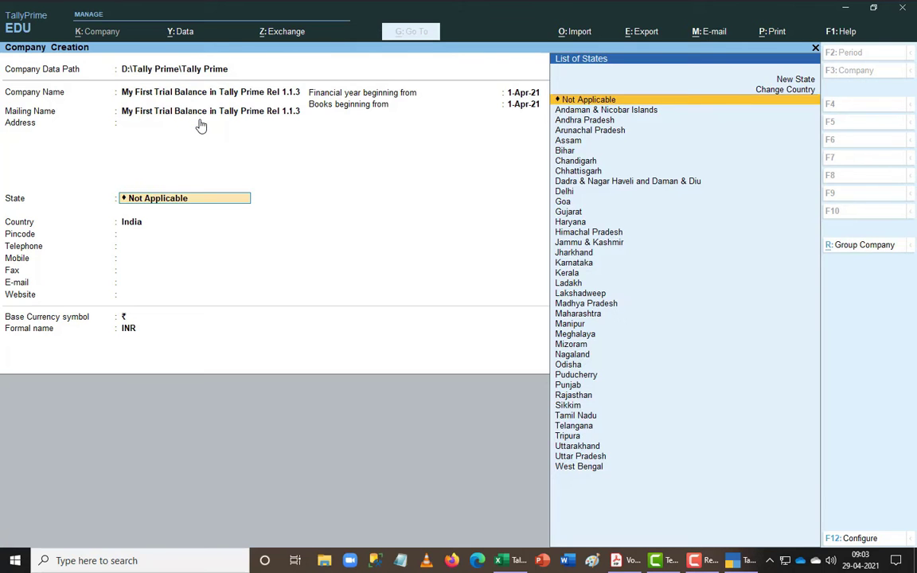
key(BackSpace)
key(BackSpace)
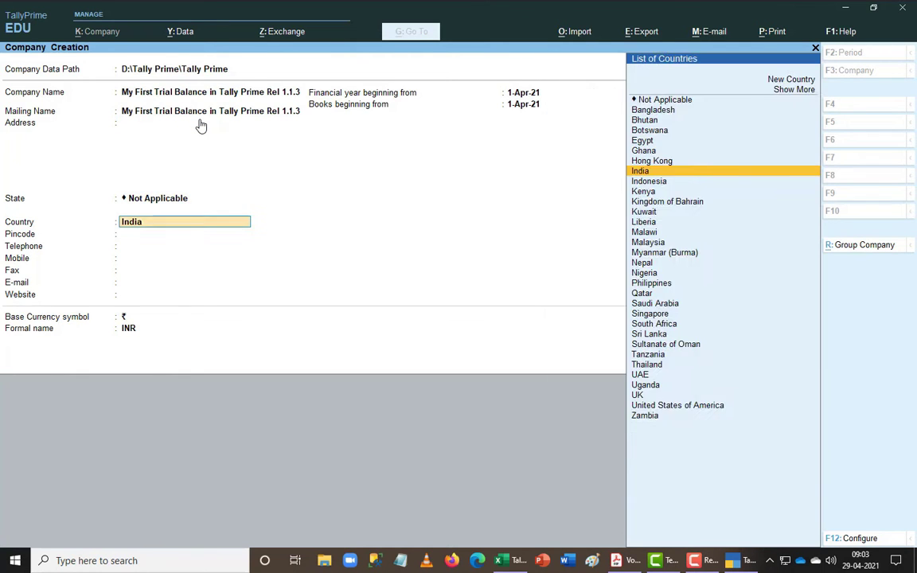
text(Ta)
key(Return)
key(Return)
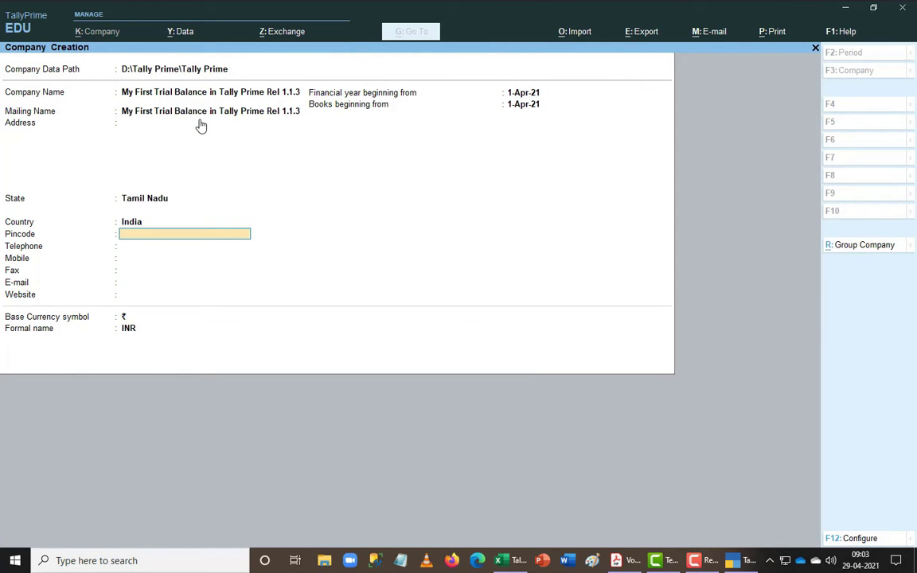
- Check the exercise's opening date in the PDF, set the financial year beginning to 1-4-2018, and save the company with blank contact details
key(Return)
key(Return)
key(alt+Tab)
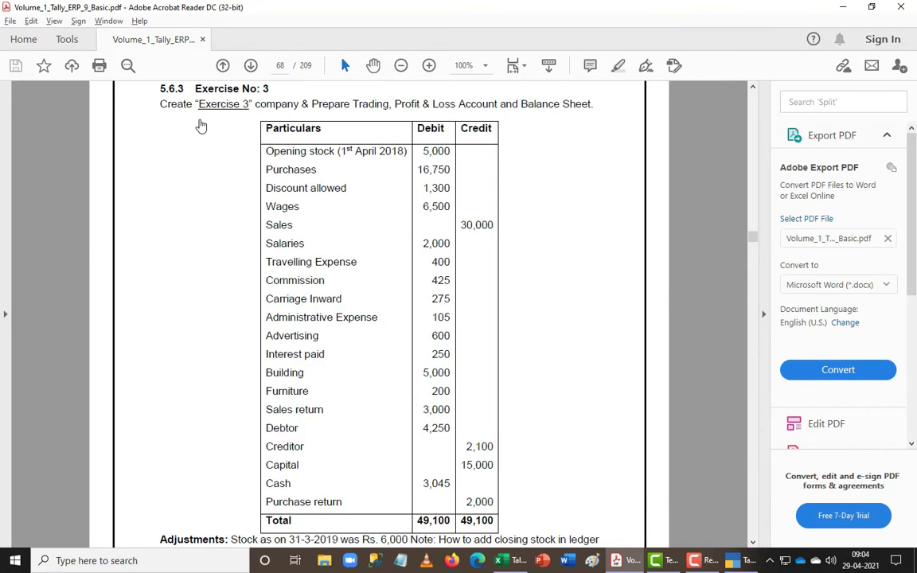
key(alt+Tab)
key(Return)
key(Return)
key(Return)
key(Return)
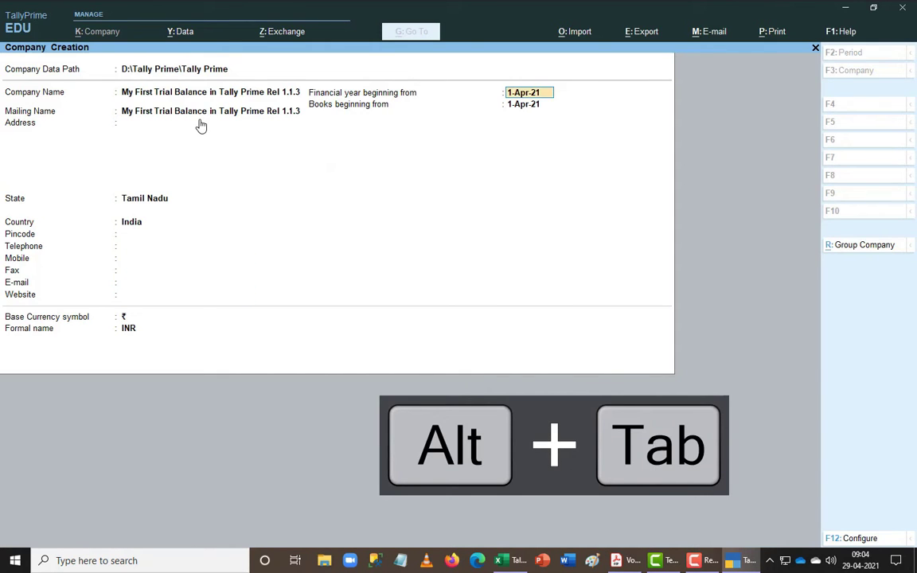
text(1-4-2018)
key(Return)
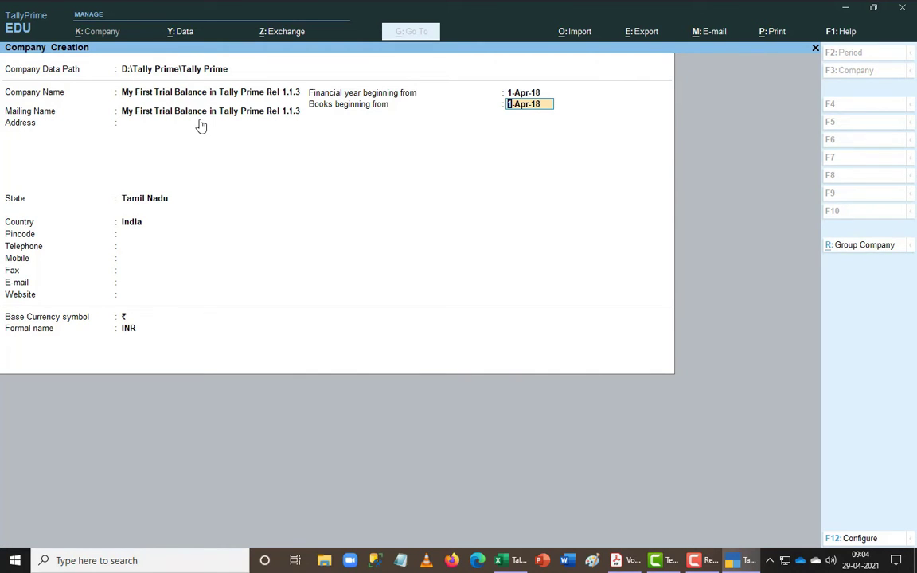
key(Return)
key(Return)
key(Return)
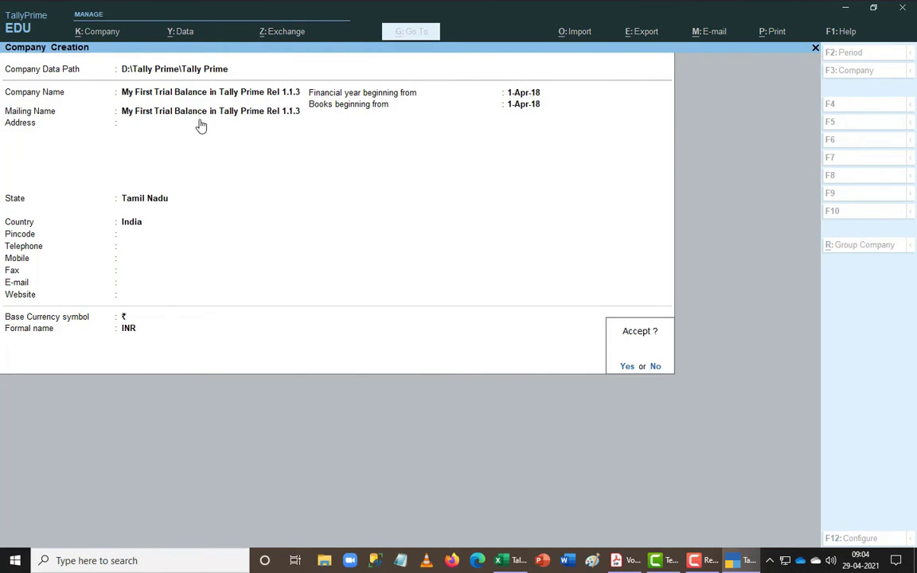
key(Return)
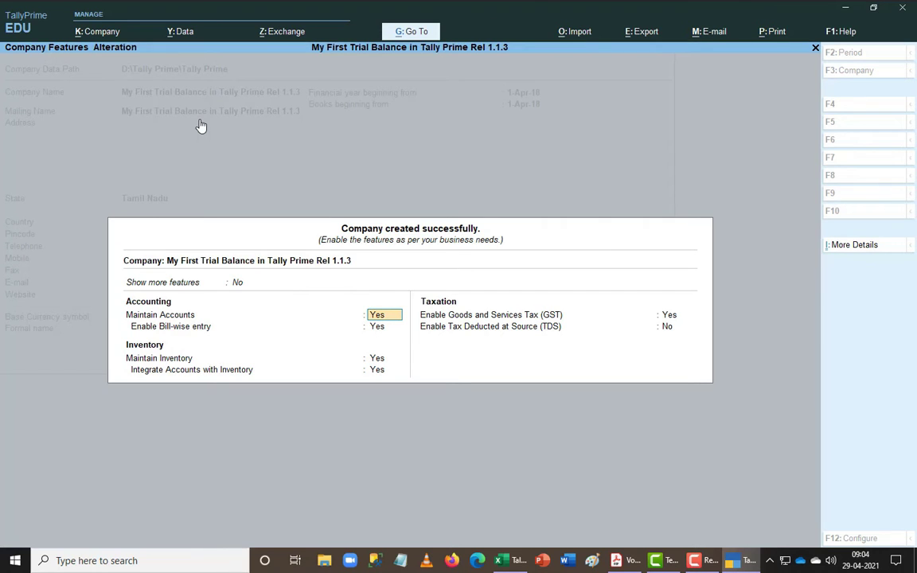
- Disable Goods and Services Tax (GST) in the company features, keep the other settings, and save them
key(Return)
key(Return)
key(Return)
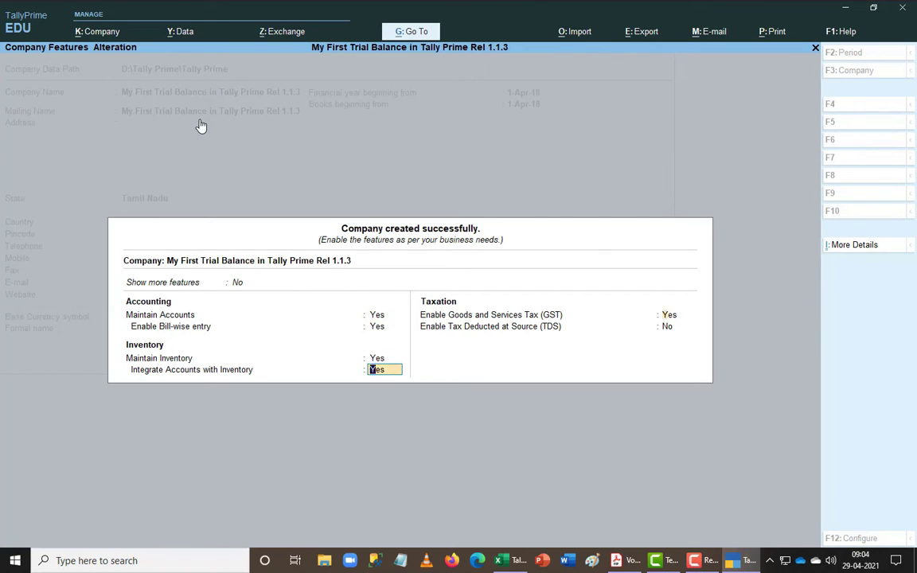
key(Return)
text(n)
key(Return)
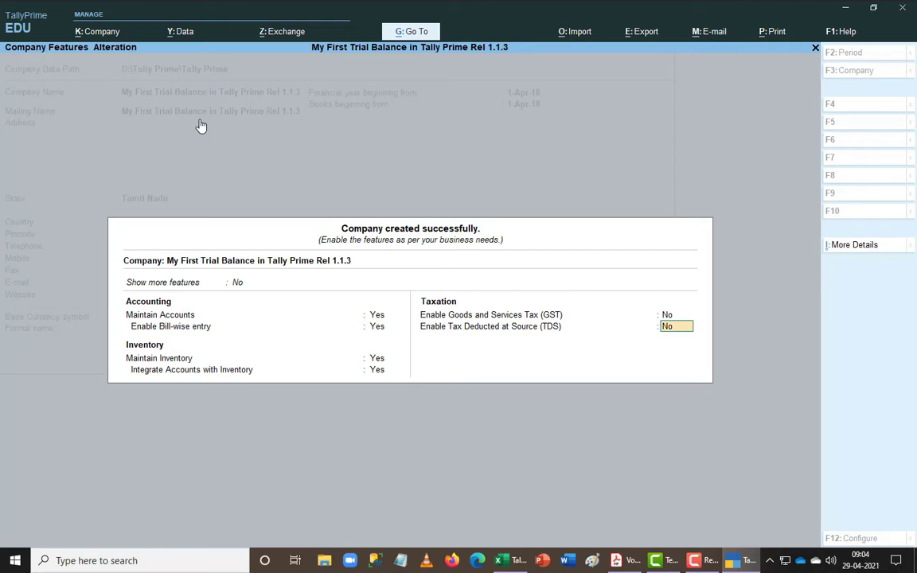
key(Return)
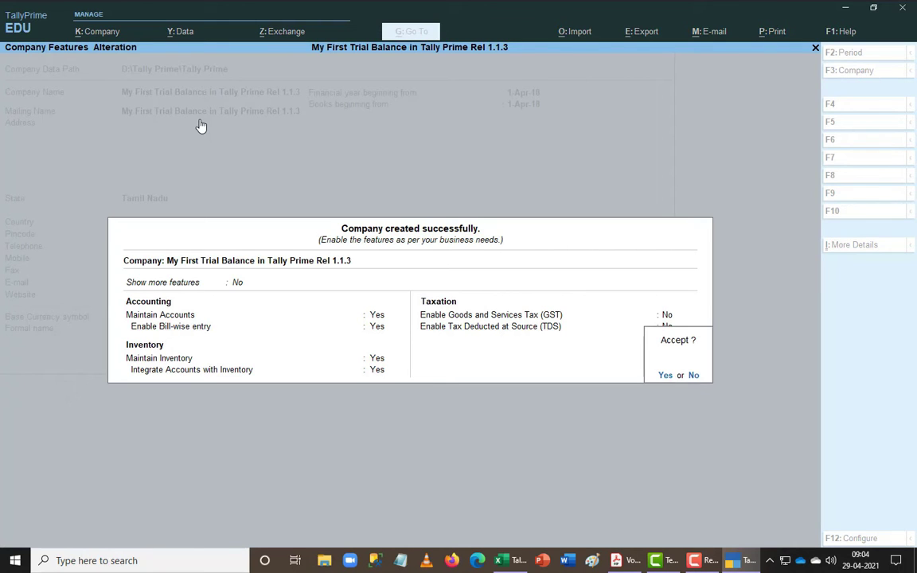
key(Return)
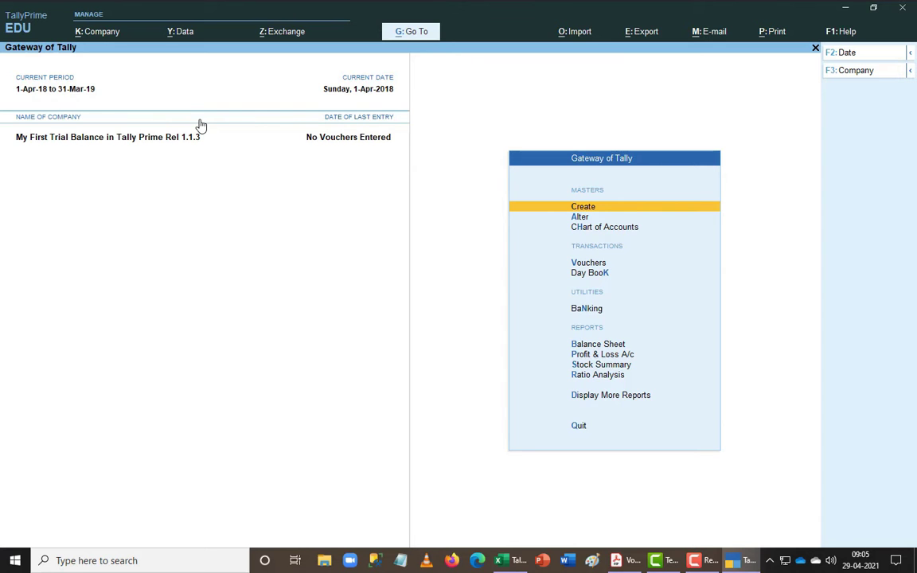
- Review the Exercise 3 trial balance in the PDF and switch back to TallyPrime
key(alt+Tab)
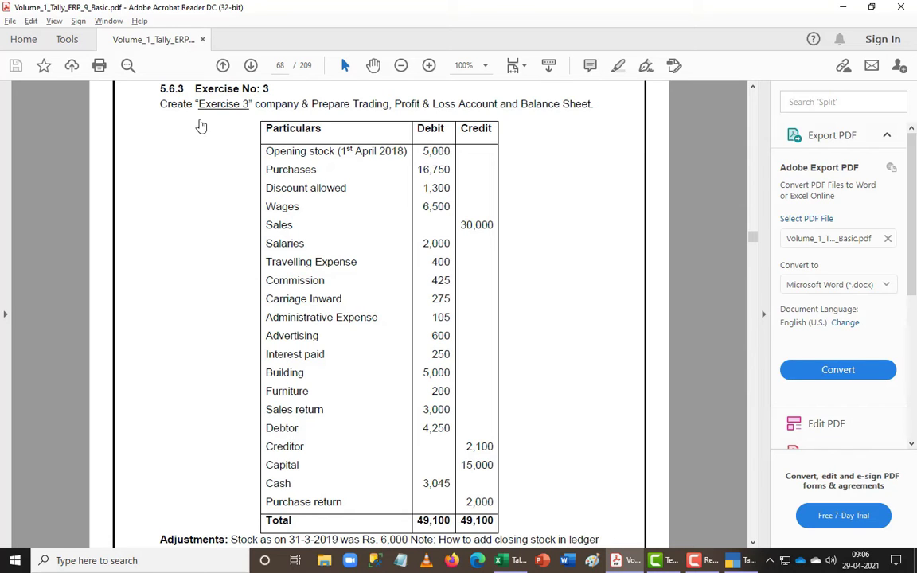
key(alt+Tab)
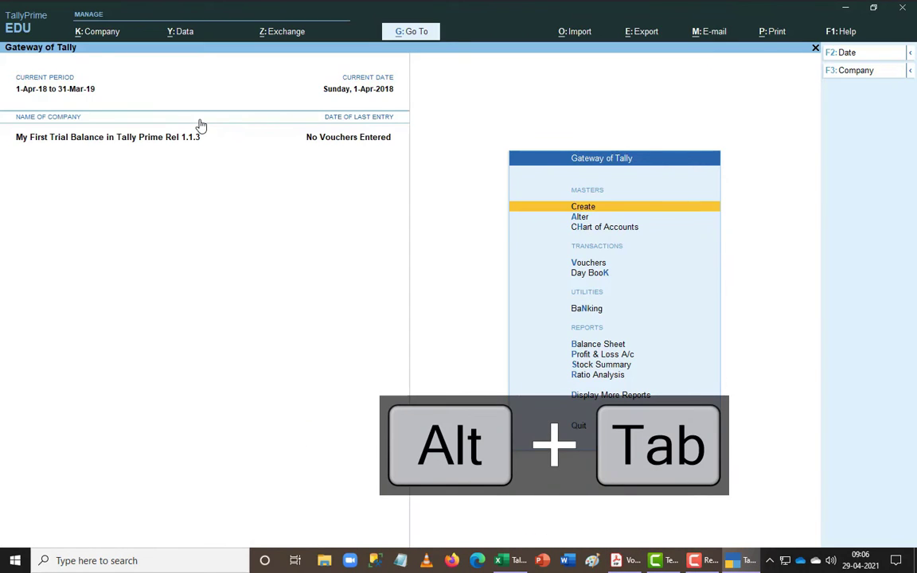
- Set the Cash ledger's opening balance to 3,045 Dr, as given in the PDF trial balance, save it and leave ledger alteration
key(Down)
key(Return)
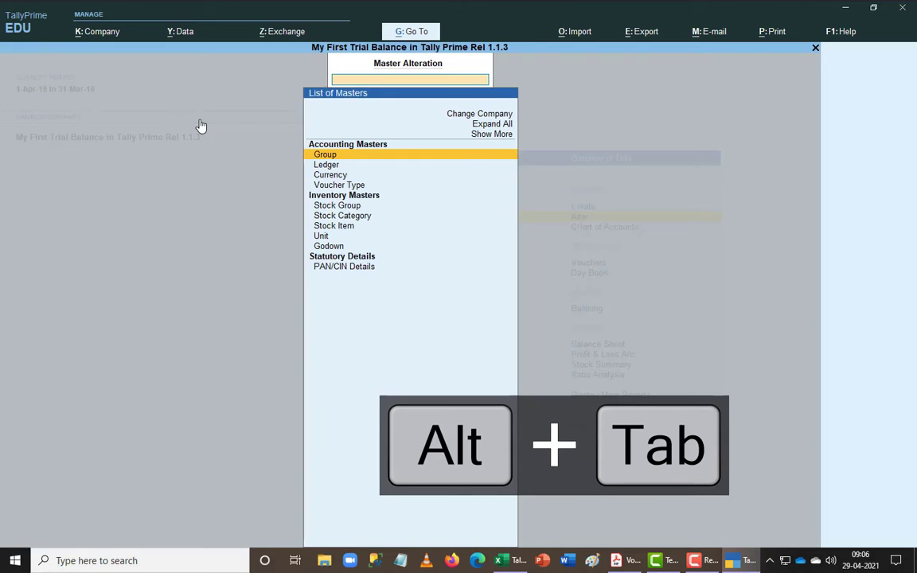
key(Down)
key(Return)
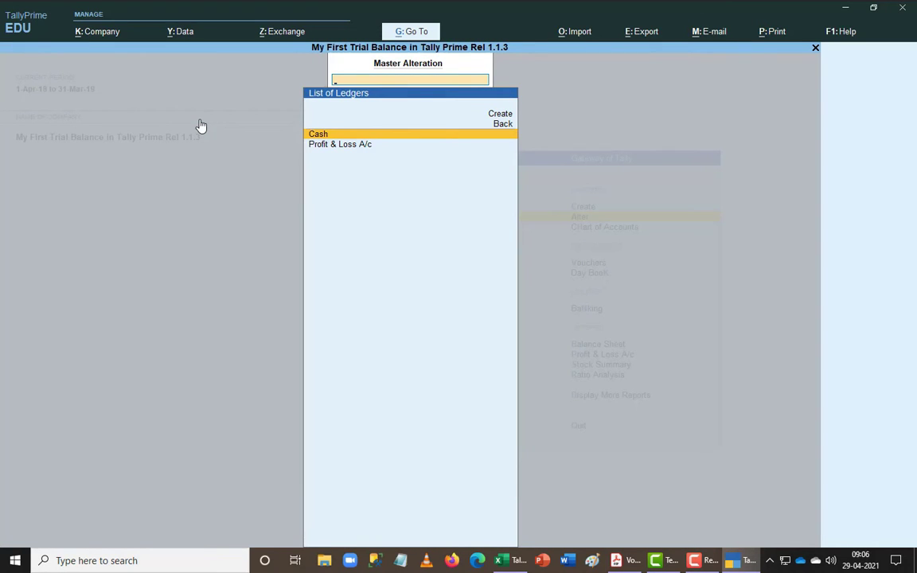
key(alt+Tab)
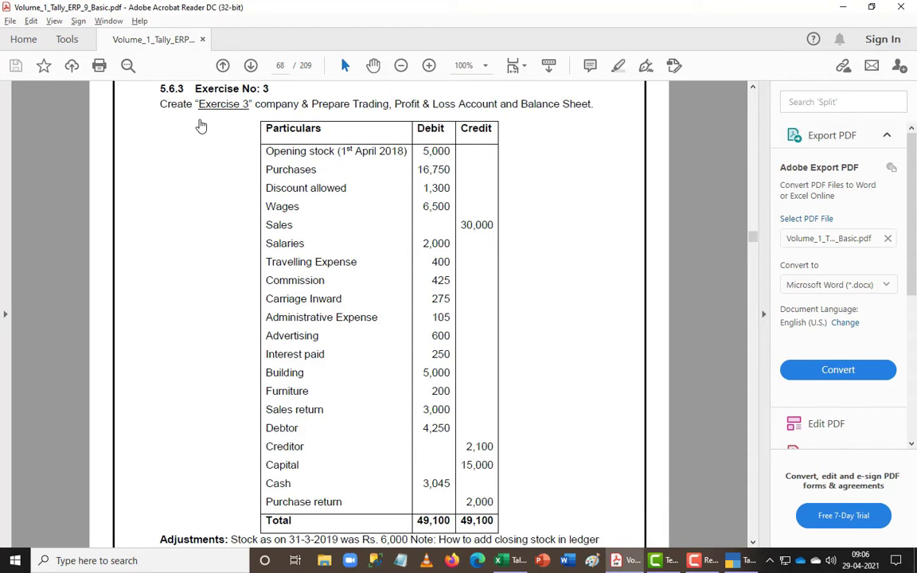
key(alt+Tab)
key(Return)
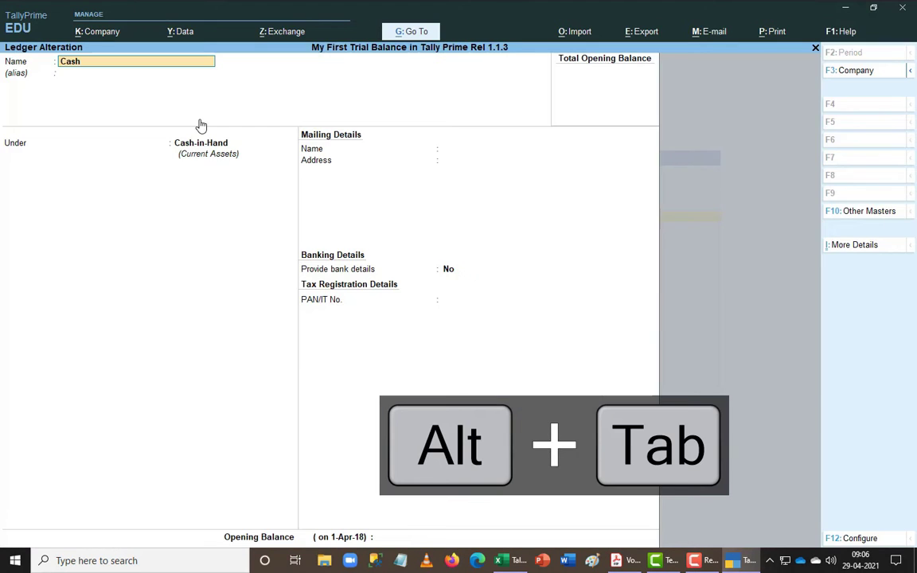
key(ctrl+End)
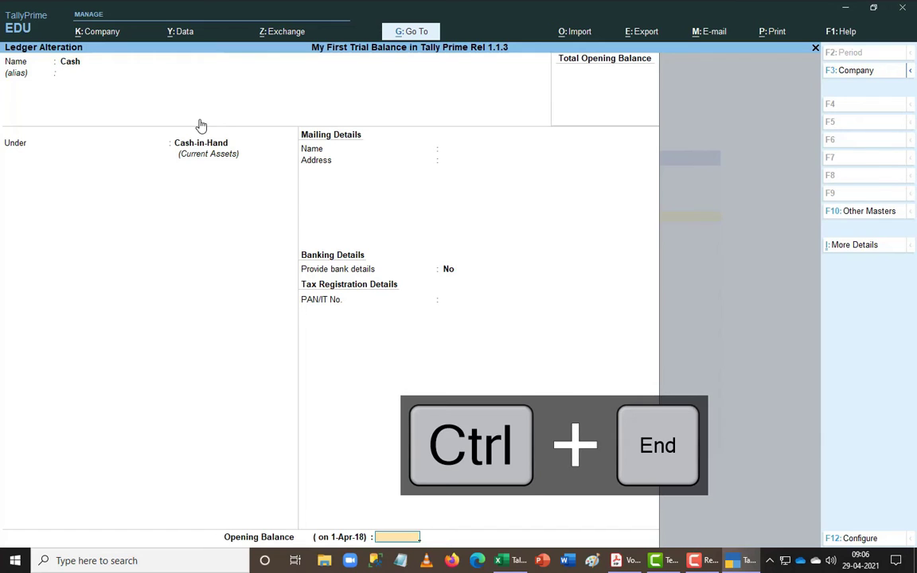
text(3045)
key(Return)
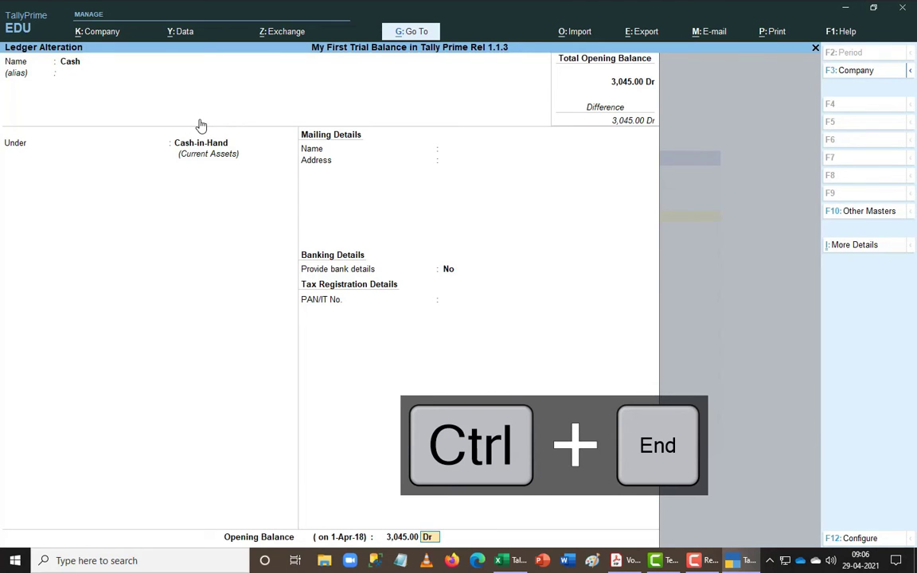
key(Return)
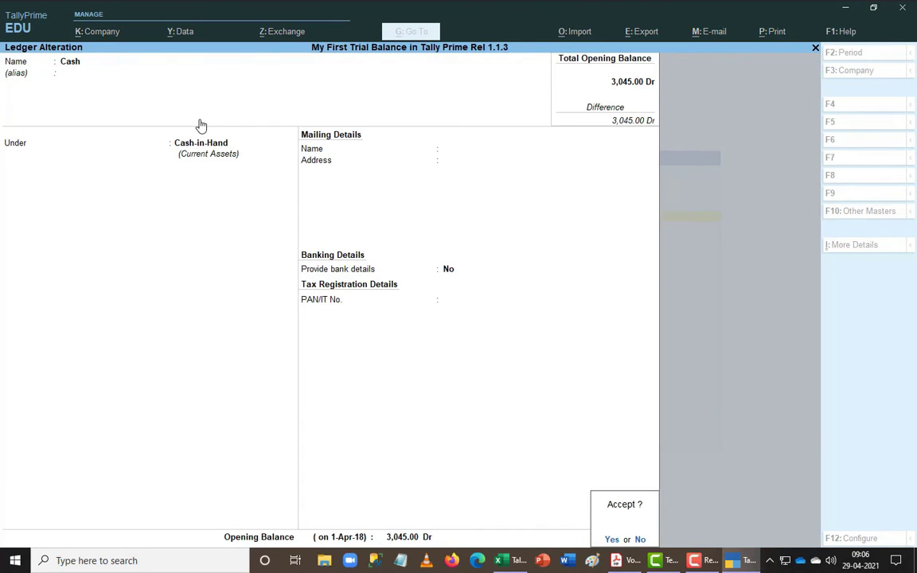
key(y)
key(Escape)
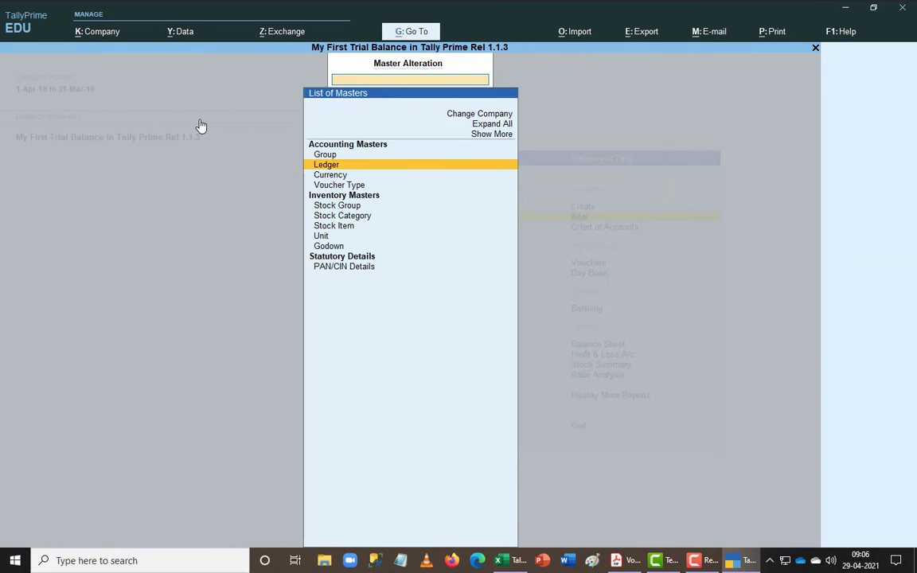
key(Escape)
- Open a blank ledger creation form from the accounting masters
key(Up)
key(Return)
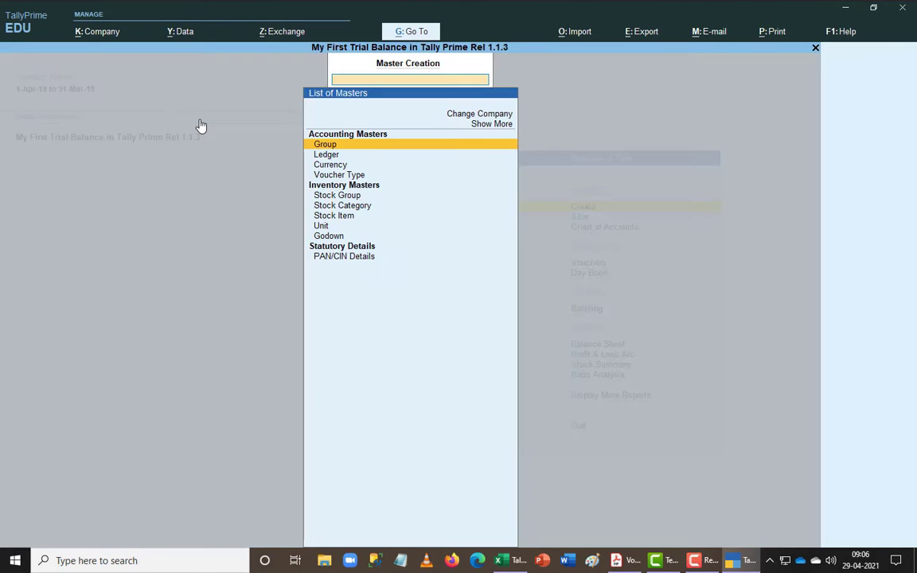
key(Return)
key(Escape)
key(Escape)
key(Return)
key(Down)
key(Return)
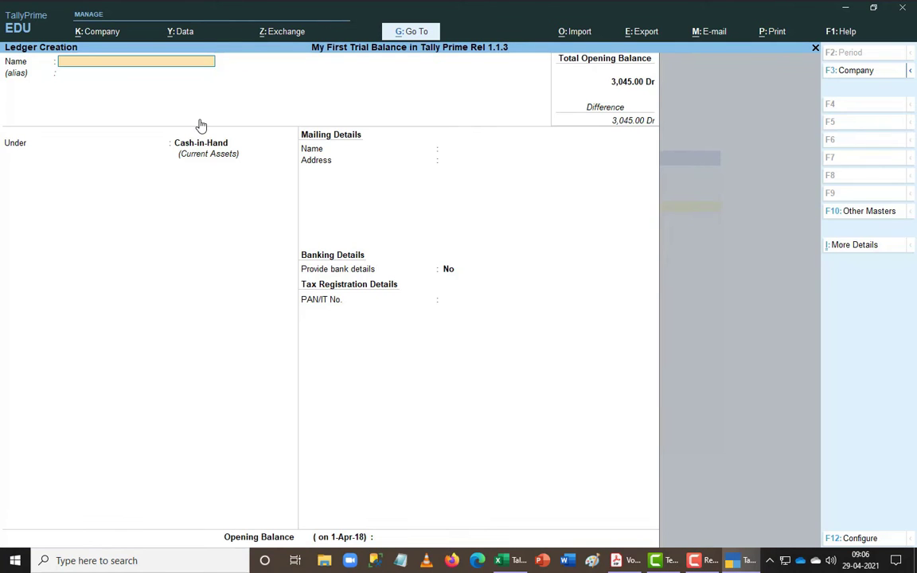
- Check the first trial balance item in the PDF, name the new ledger Stock without an alias, and place it under Stock-in-Hand
key(alt+Tab)
key(alt+Tab)
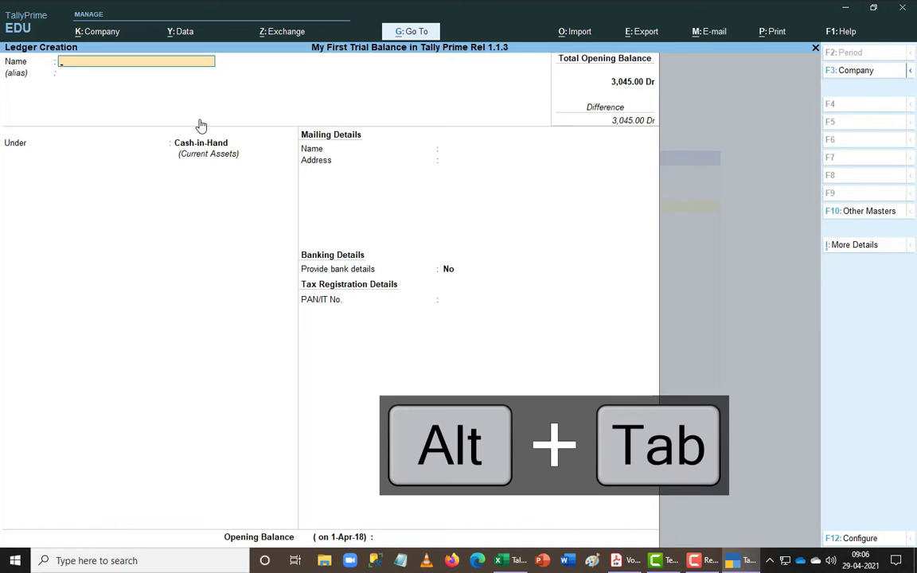
text(Open)
key(BackSpace)
key(BackSpace)
key(BackSpace)
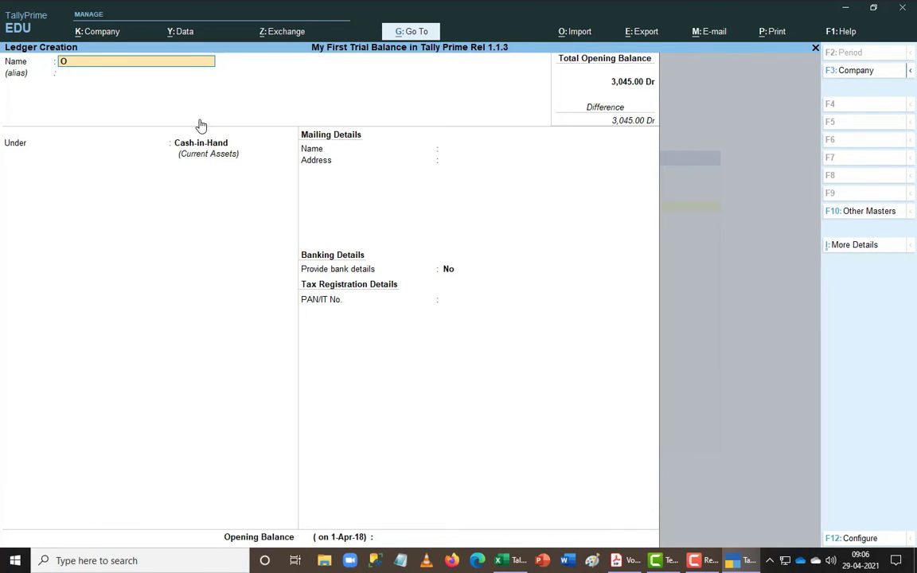
key(BackSpace)
text(Stock)
key(Return)
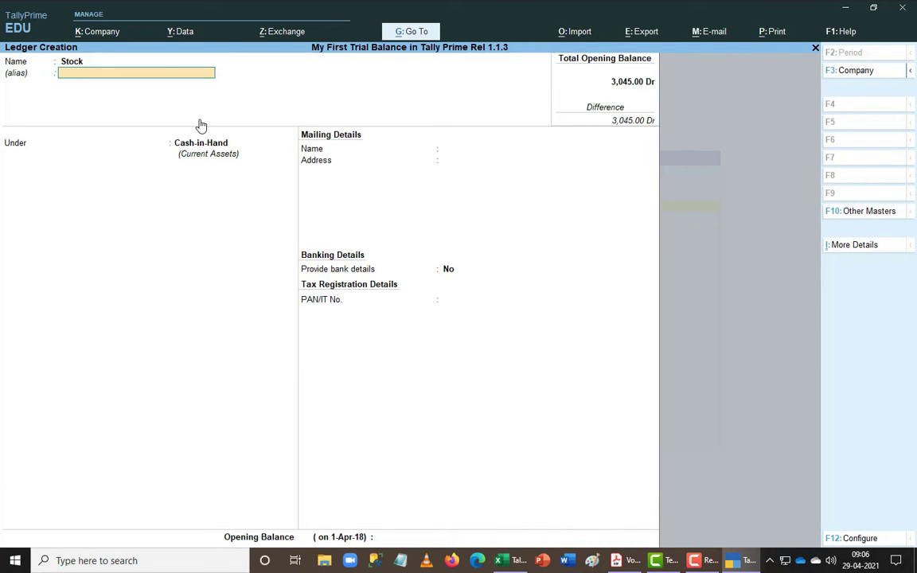
key(Return)
text(Sto)
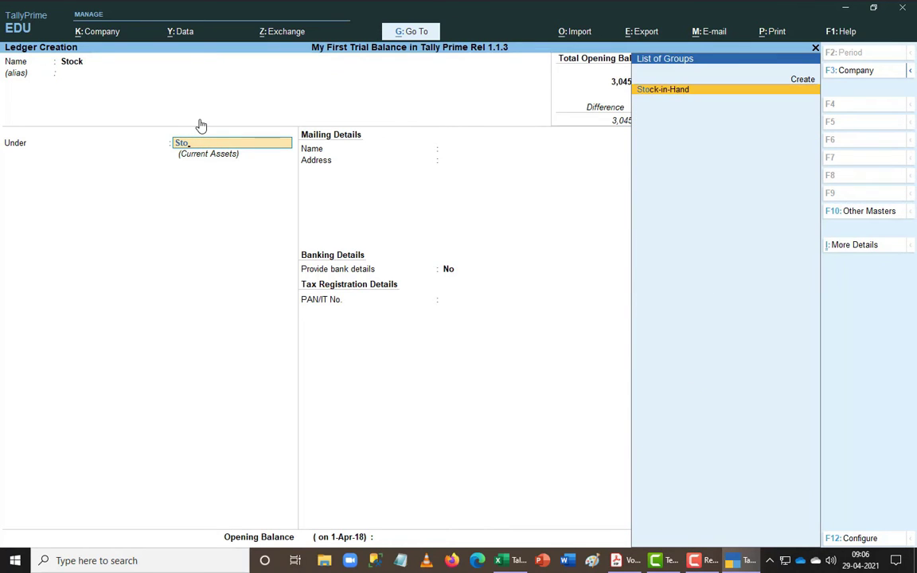
key(Return)
- Check the opening stock amount in the PDF, set the Stock ledger's opening balance to 5,000 Dr, and save the ledger
key(ctrl+End)
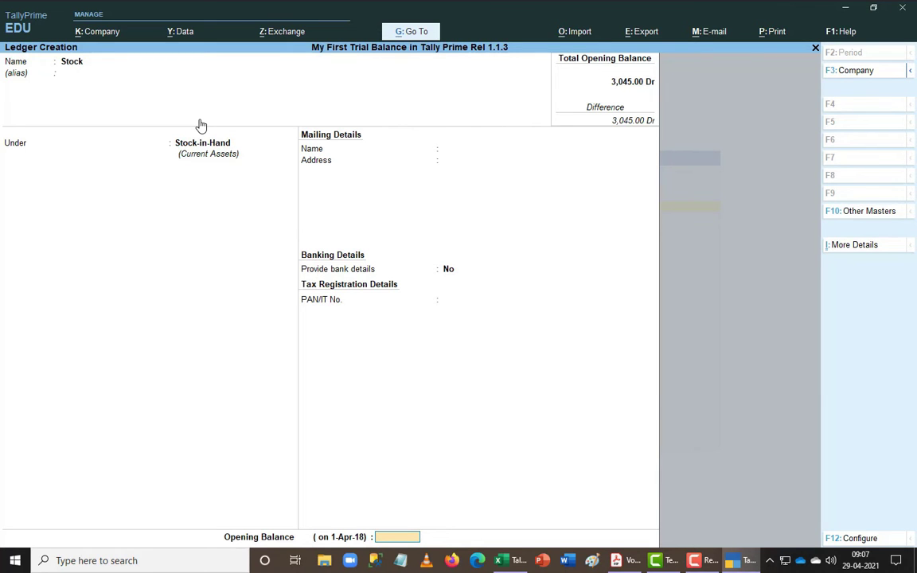
key(alt+Tab)
key(alt+Tab)
text(5)
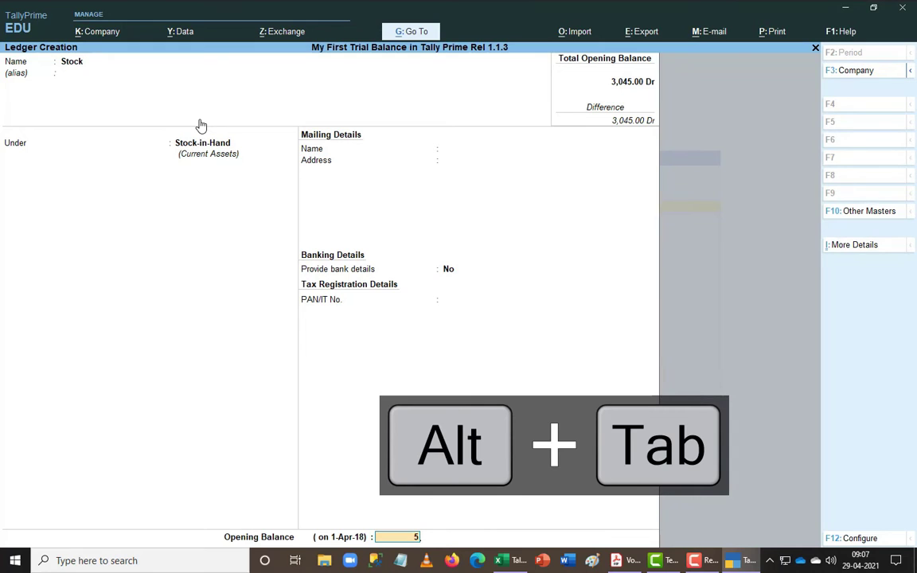
text(,000)
key(Return)
key(Return)
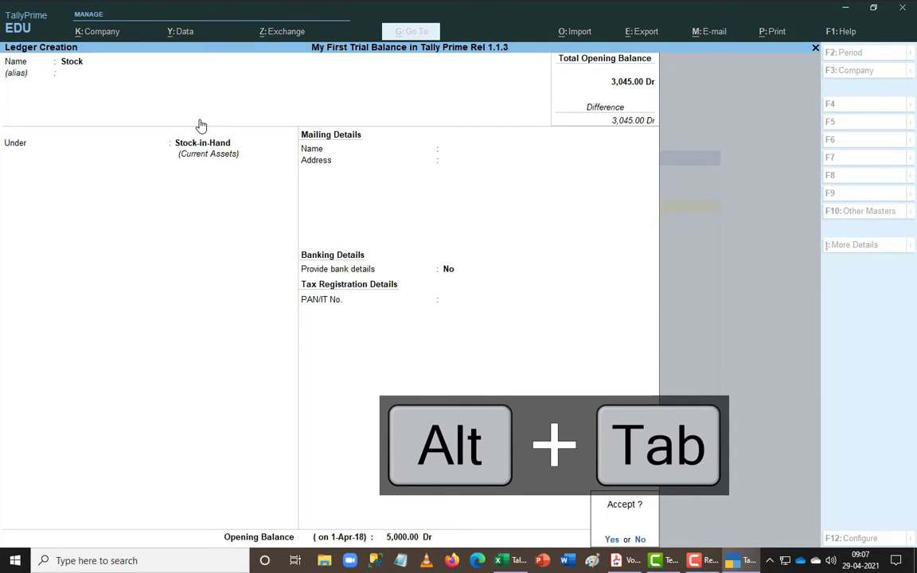
key(Return)
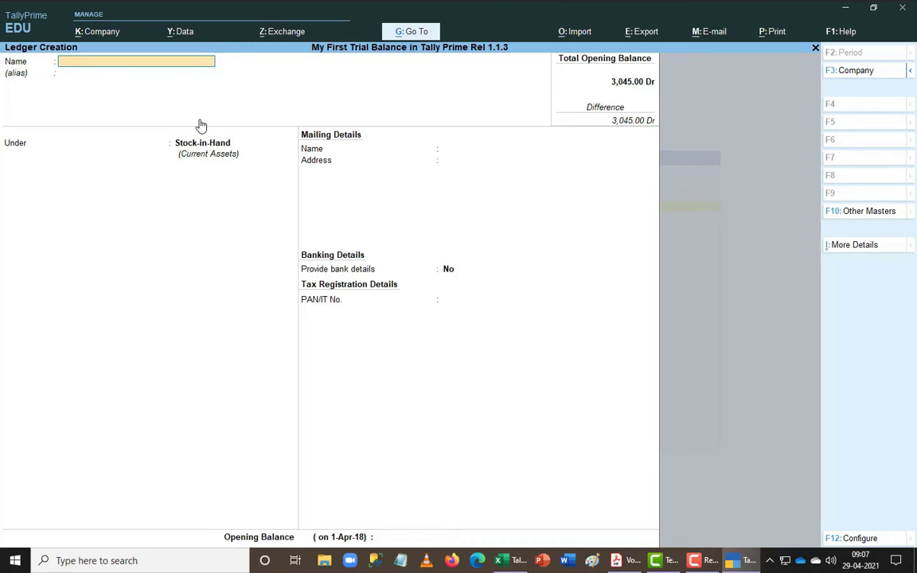
- Start a Purchase ledger without an alias under Purchase Accounts, with ledger type Not Applicable, following the PDF trial balance
key(alt+Tab)
key(alt+Tab)
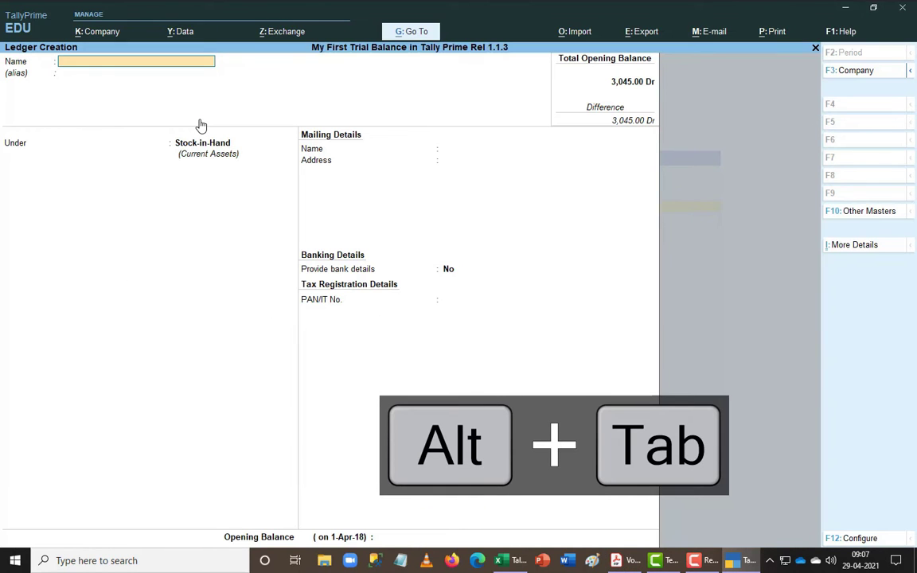
text(Purchase)
key(Return)
key(Return)
text(Pu)
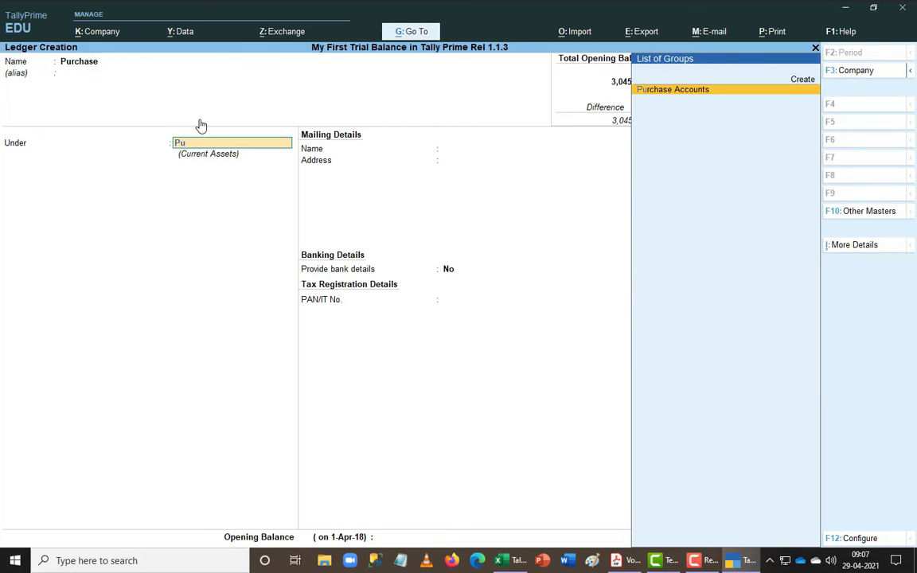
text(r)
key(Return)
key(ctrl+End)
key(Up)
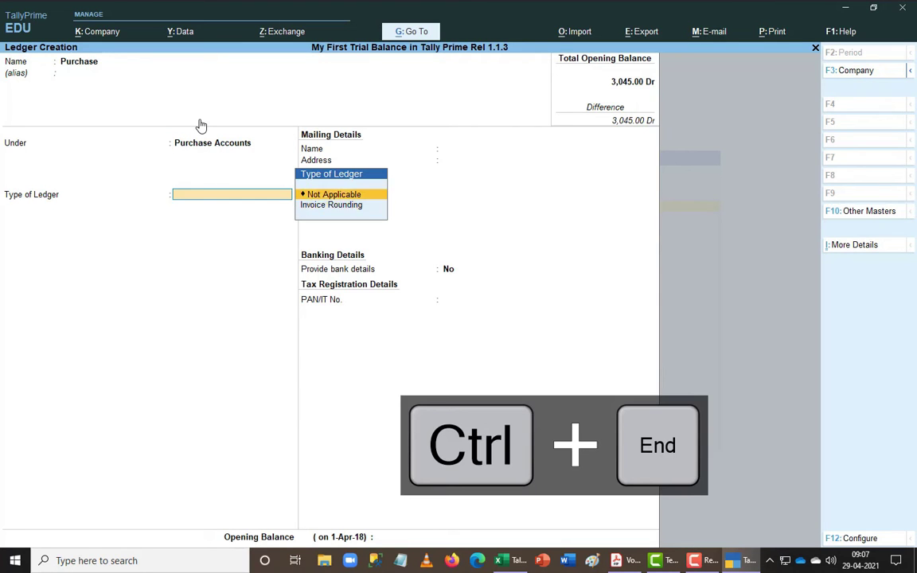
key(Return)
- Check the purchases amount in the PDF, set the Purchase ledger's opening balance to 16,750 Dr, and save the ledger
key(alt+Tab)
key(alt+Tab)
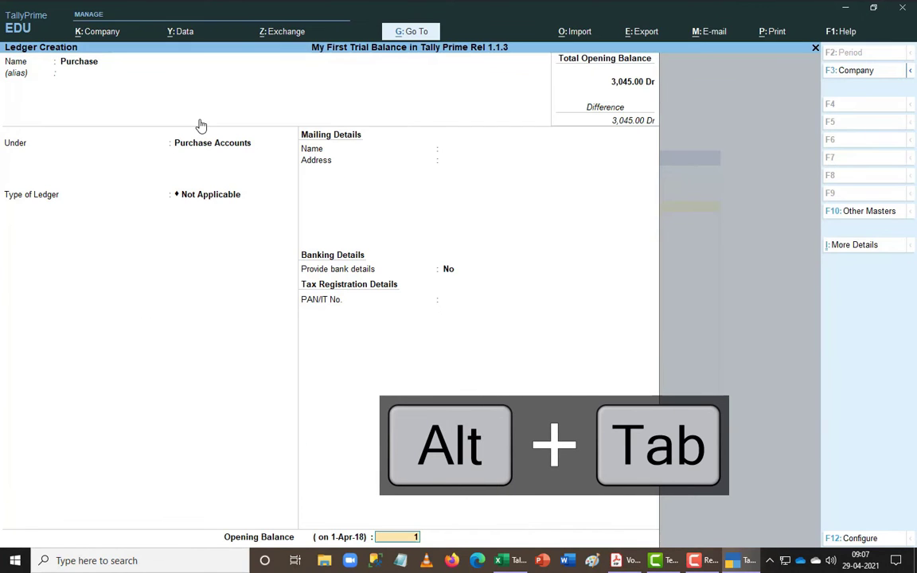
text(16,750)
key(Return)
key(Return)
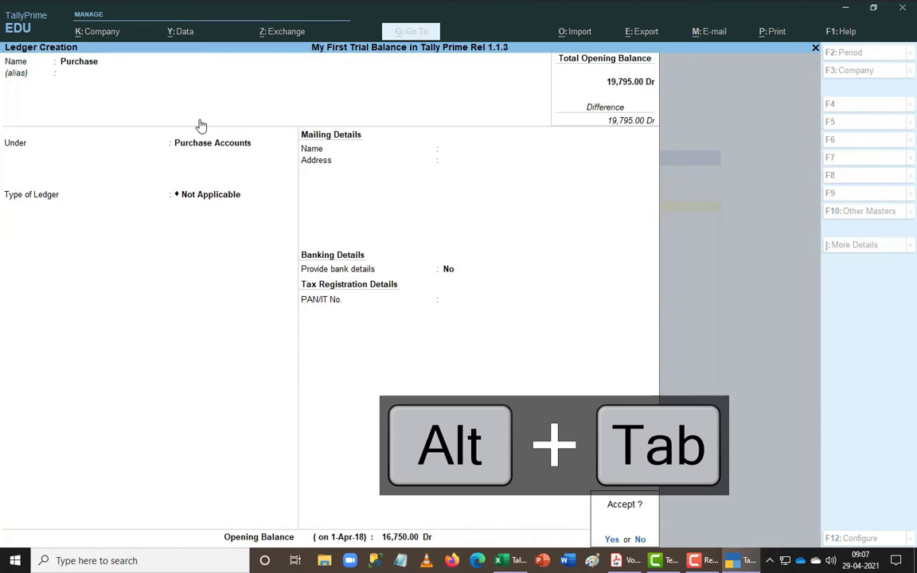
key(Return)
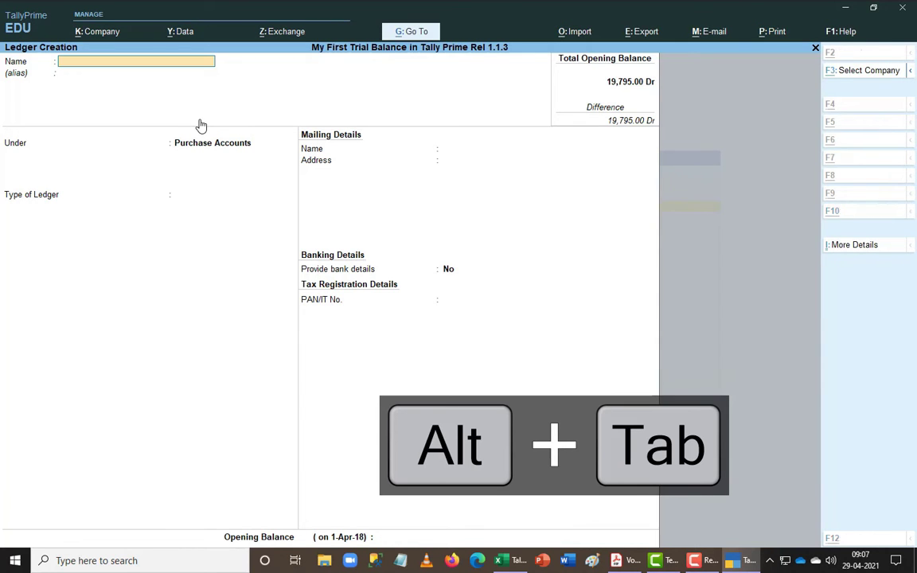
- Start a Discount Allowed ledger without an alias under Indirect Expenses, with ledger type Not Applicable, following the PDF trial balance
key(alt+Tab)
key(alt+Tab)
text(Do)
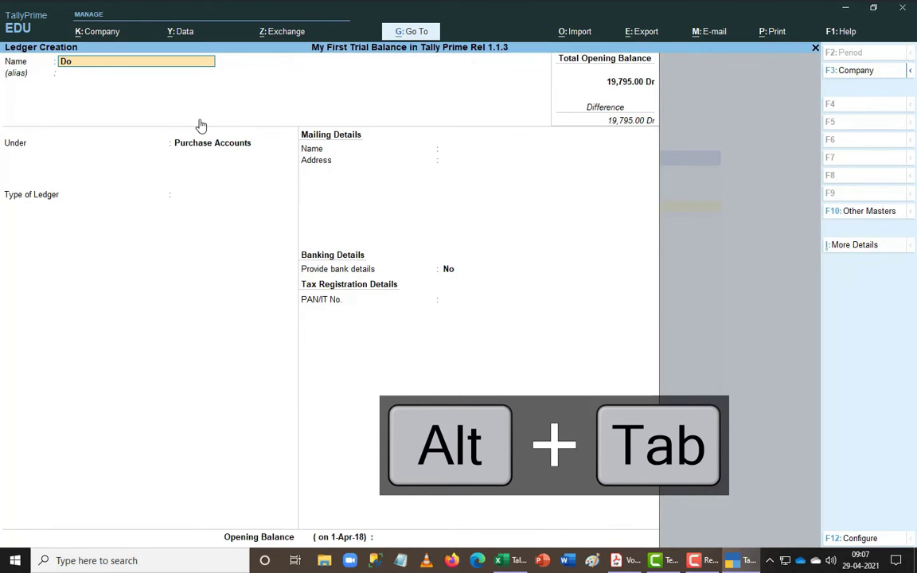
key(BackSpace)
text(iscount Allowed)
key(Return)
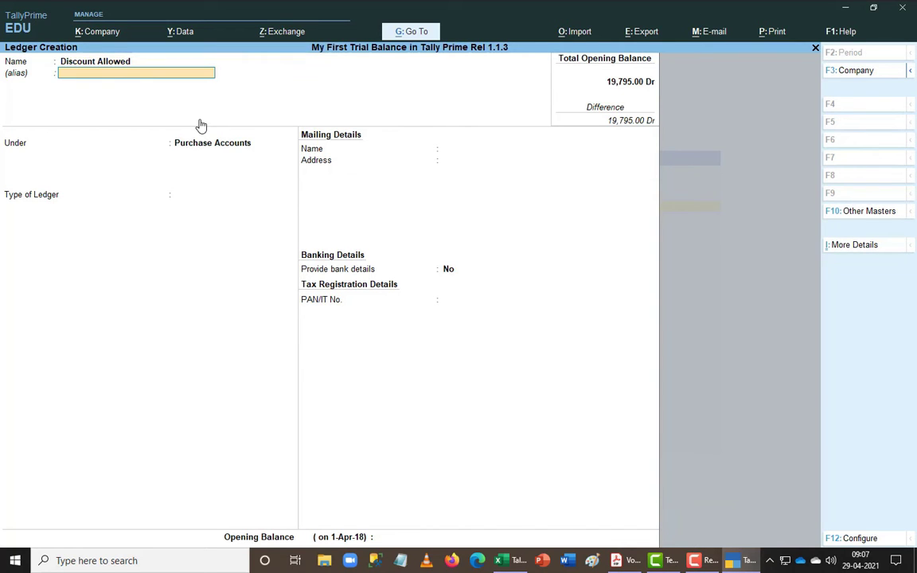
key(Return)
text(Ind)
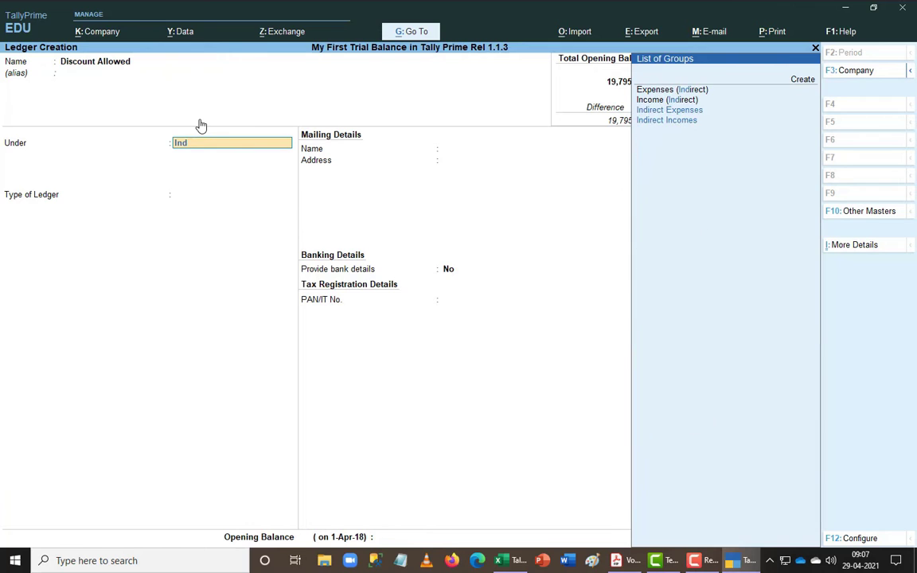
key(Return)
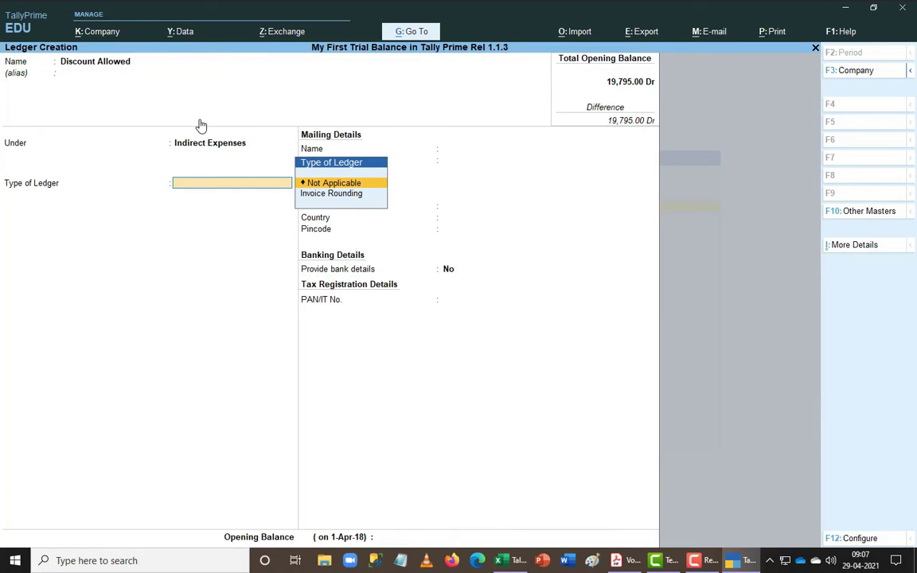
key(Return)
- Check the discount amount in the PDF, set the Discount Allowed ledger's opening balance to 1,300 Dr, and save the ledger
key(ctrl+Delete)
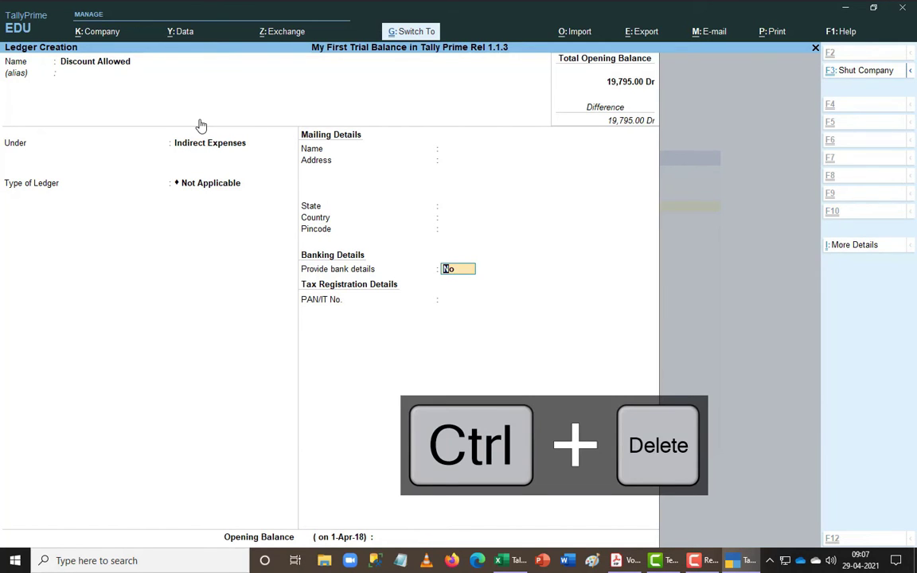
key(ctrl+End)
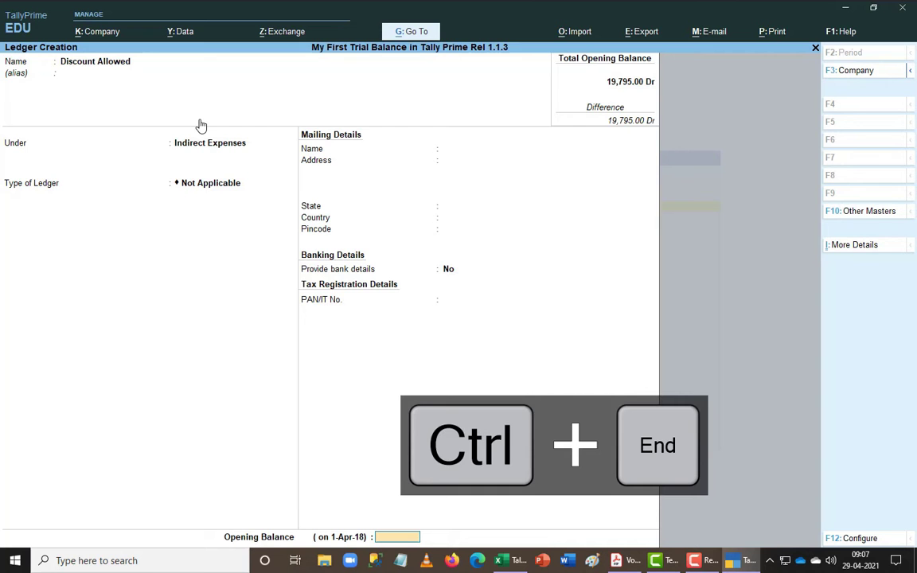
key(alt+Tab)
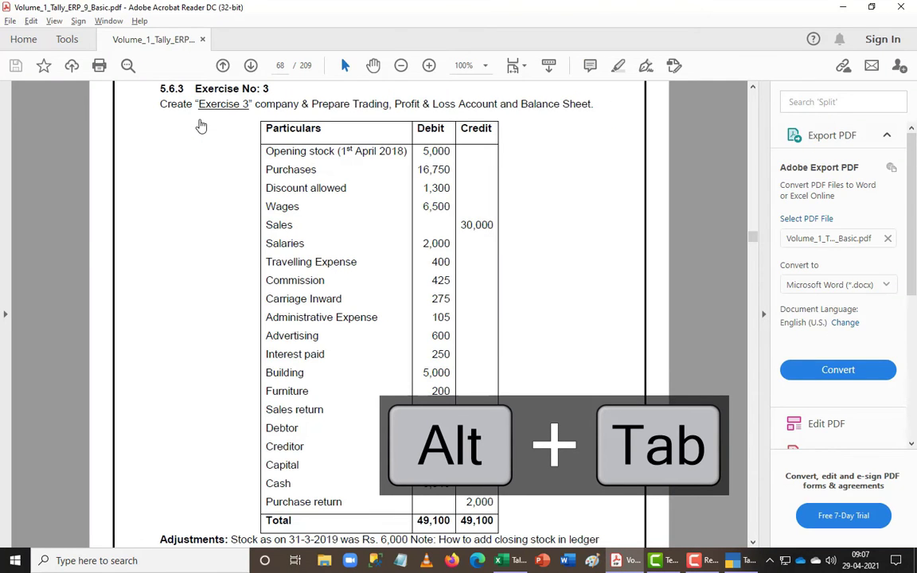
key(alt+Tab)
key(alt+Tab)
key(alt+Tab)
text(1300)
key(Return)
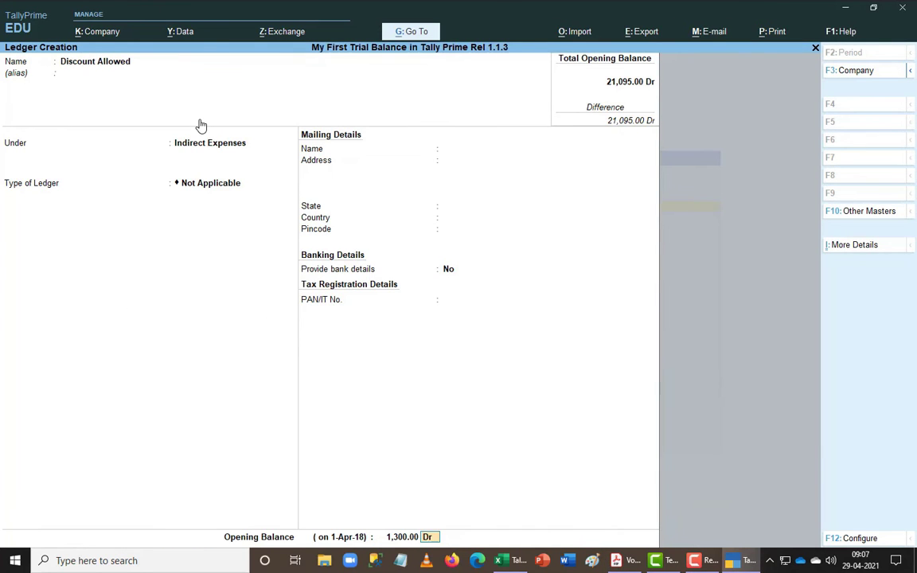
key(Return)
key(Return)
- Start a Wages ledger without an alias under Direct Expenses, with ledger type Not Applicable, following the PDF trial balance
key(alt+Tab)
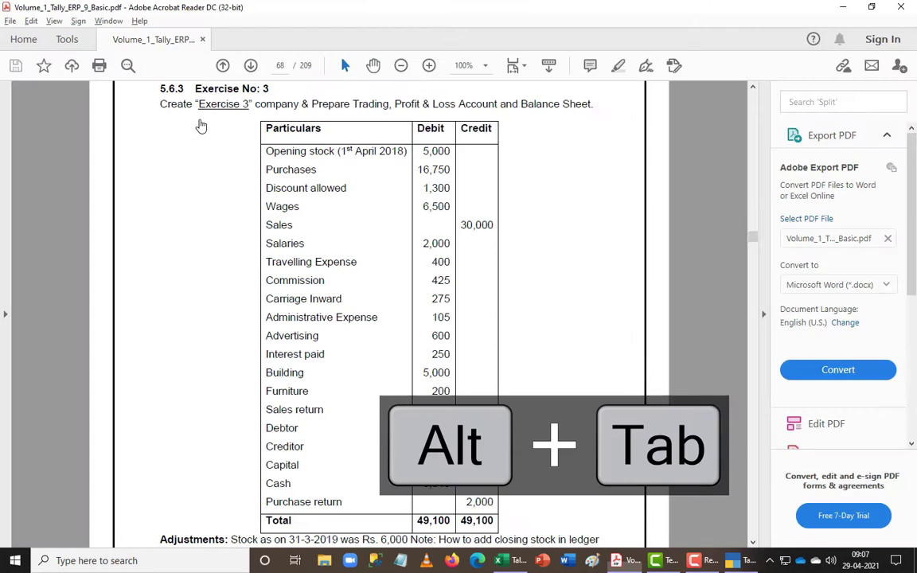
key(alt+Tab)
text(Wages)
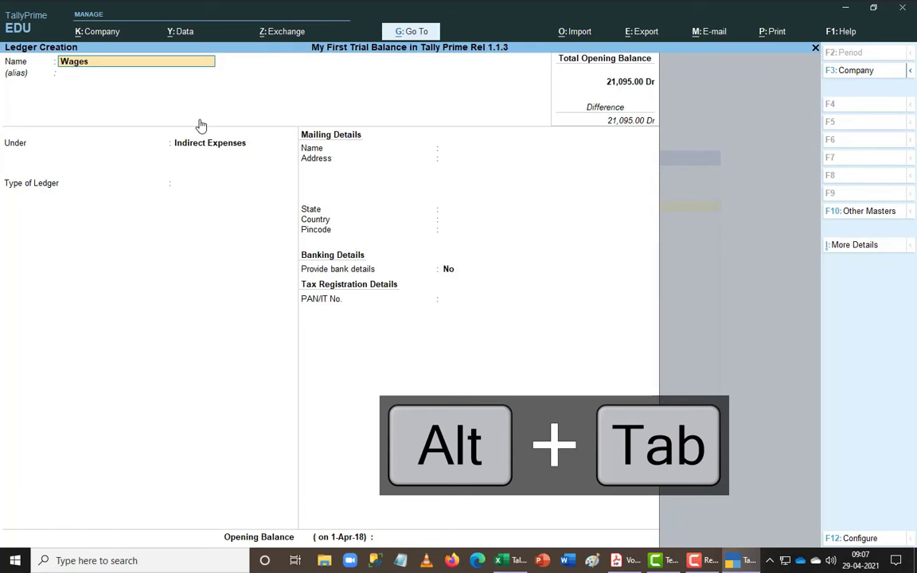
key(Return)
key(Return)
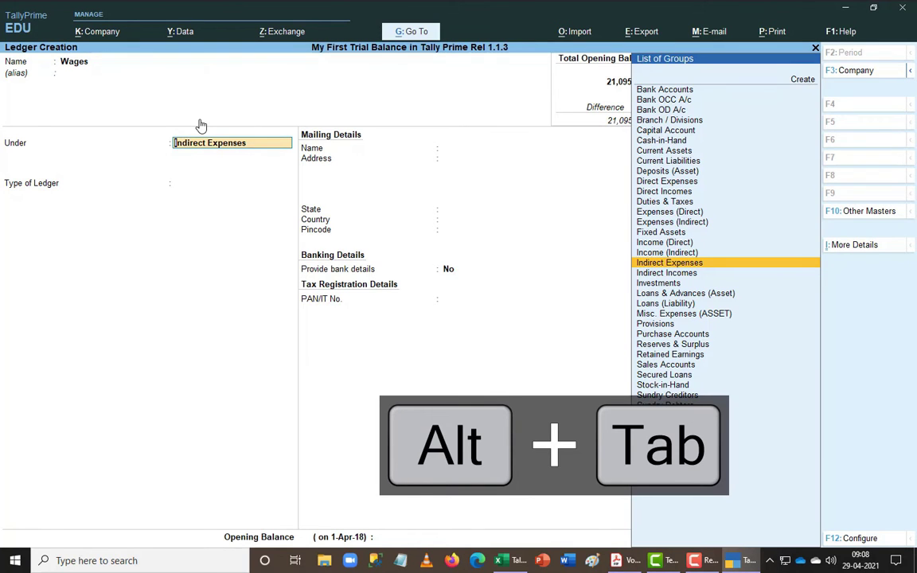
text(Dir)
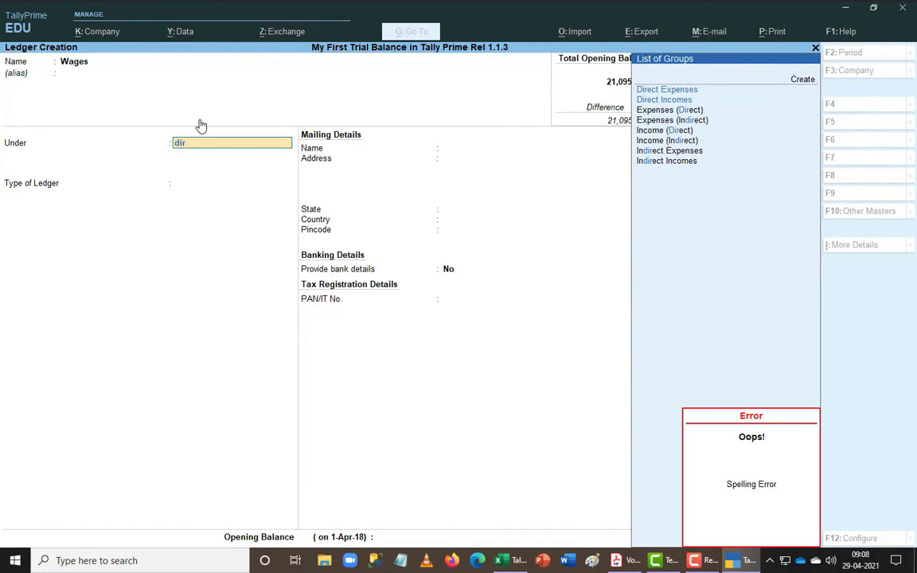
key(Down)
key(Return)
key(Return)
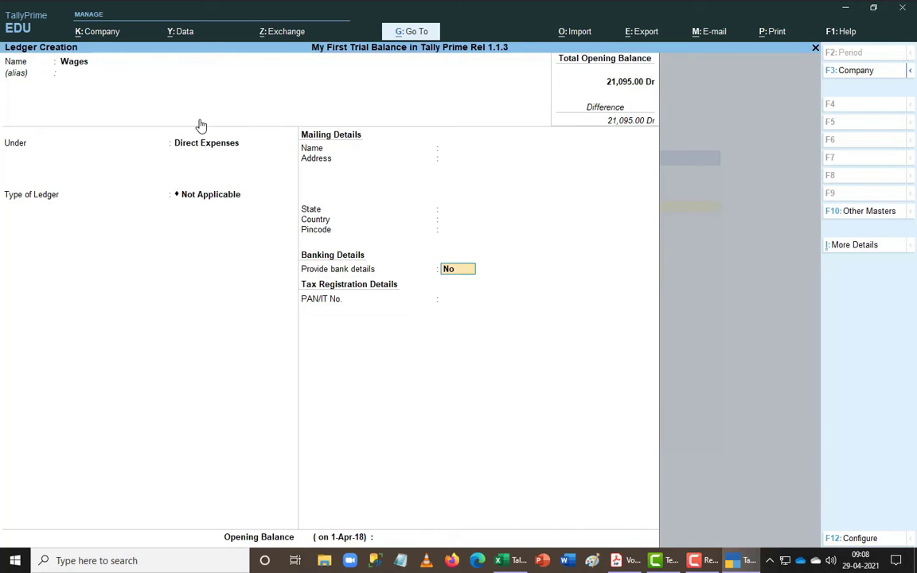
- Check the wages amount in the PDF, set the Wages ledger's opening balance to 6,500 Dr, and save the ledger
key(ctrl+End)
key(alt+Tab)
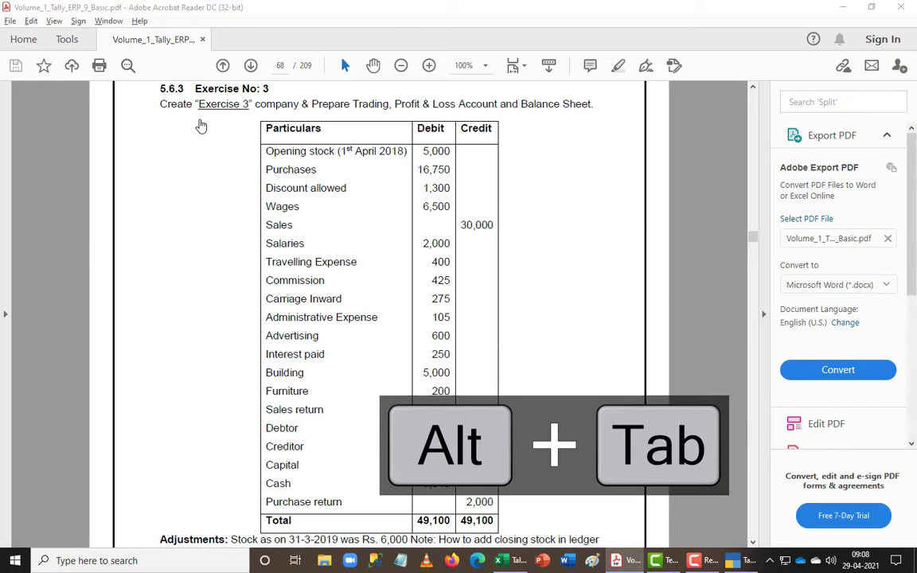
key(alt+Tab)
text(6500)
key(Return)
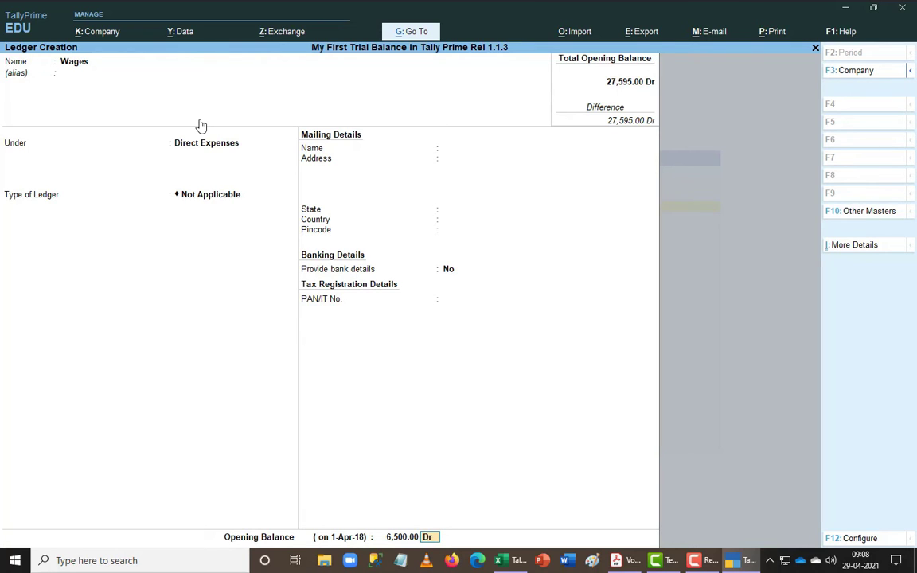
key(Return)
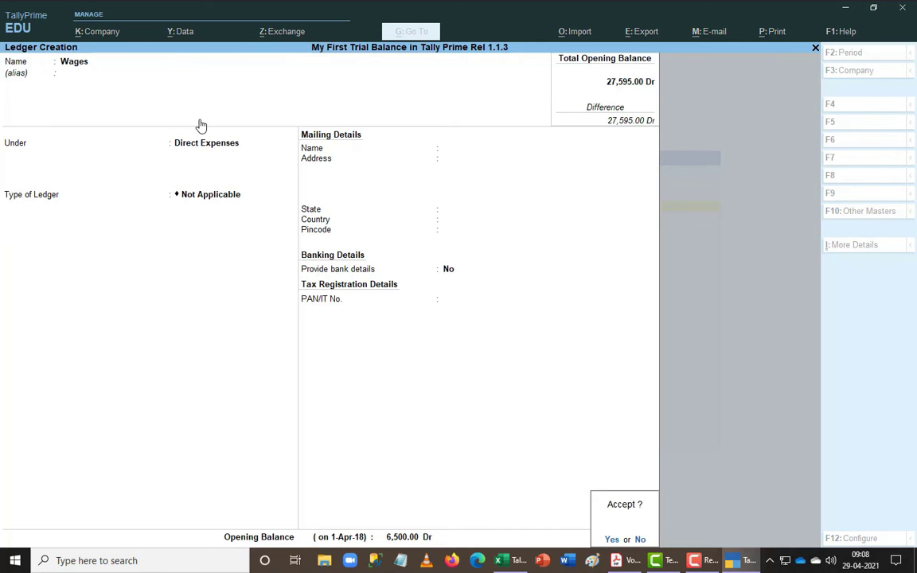
key(Return)
- Start a Sales ledger without an alias under Sales Accounts, with ledger type Not Applicable, following the PDF trial balance
key(alt+Tab)
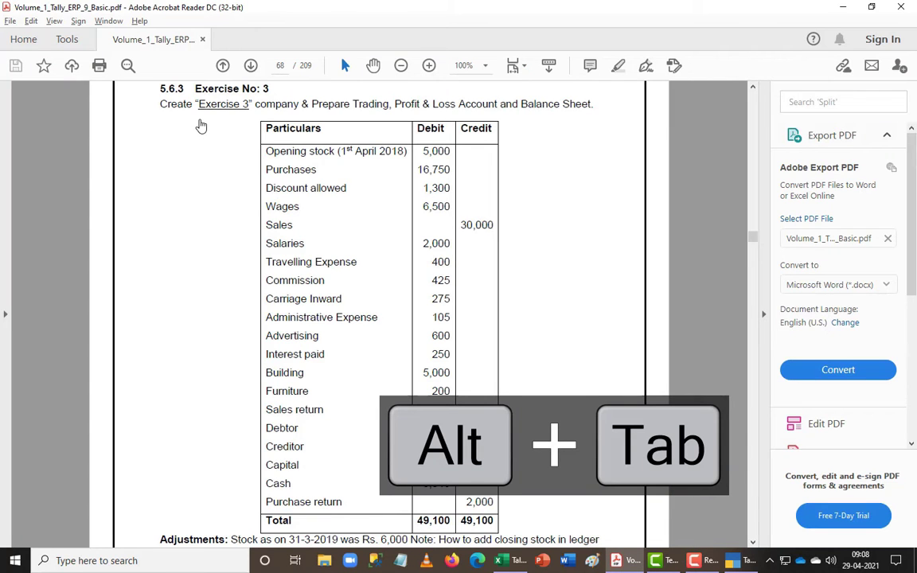
key(alt+Tab)
text(Sale)
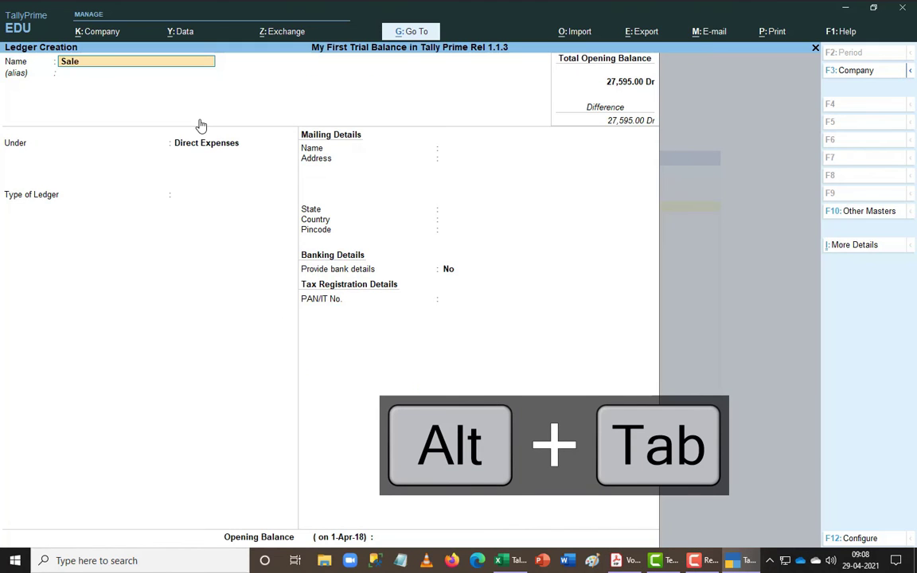
text(s)
key(Return)
text(Sa)
key(Return)
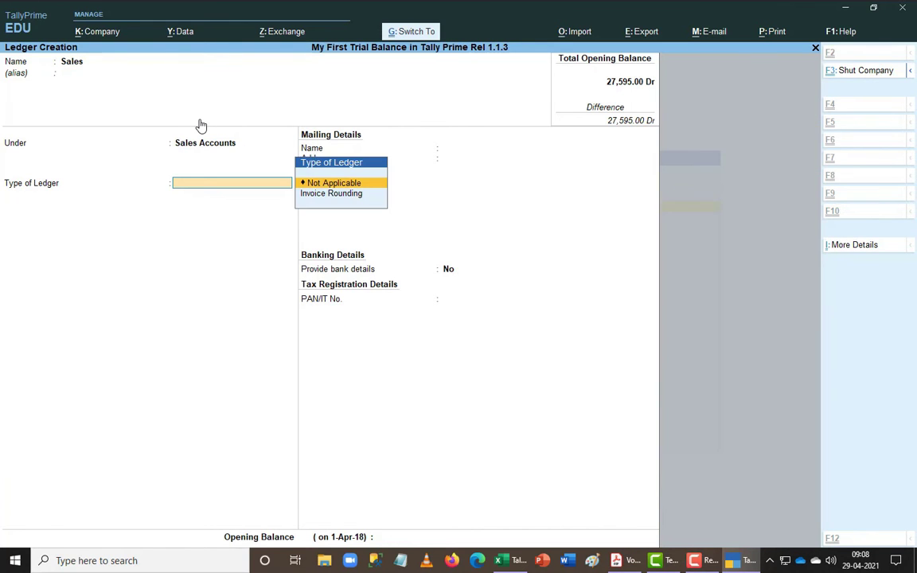
key(Return)
key(Return)
- Check the sales amount in the PDF, set the Sales ledger's opening balance to 30,000 Cr, and save the ledger
key(alt+Tab)
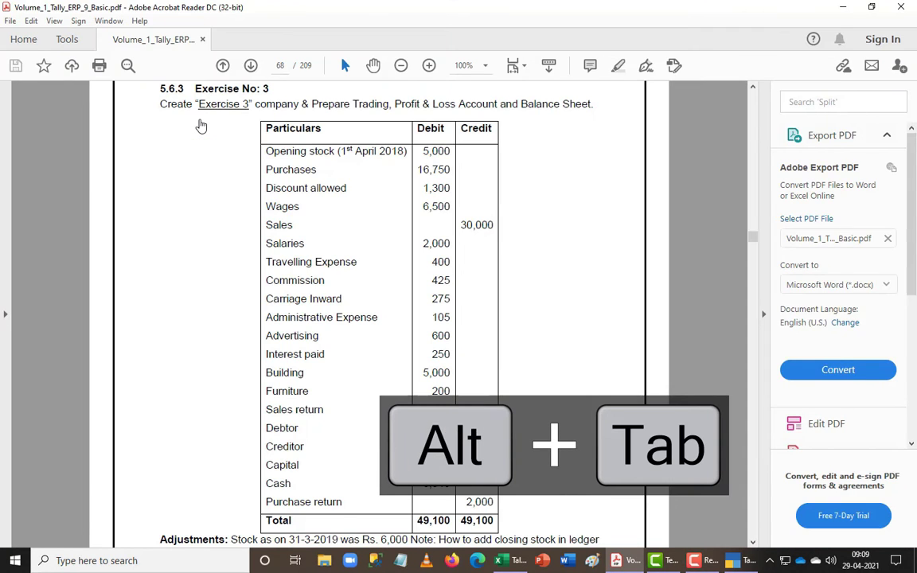
key(alt+Tab)
text(30,000)
key(Return)
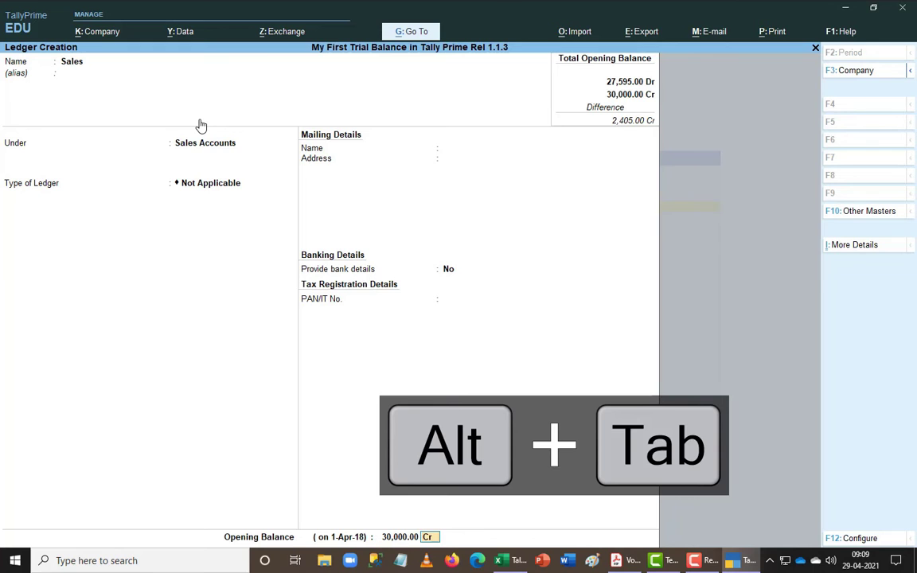
key(Return)
key(Return)
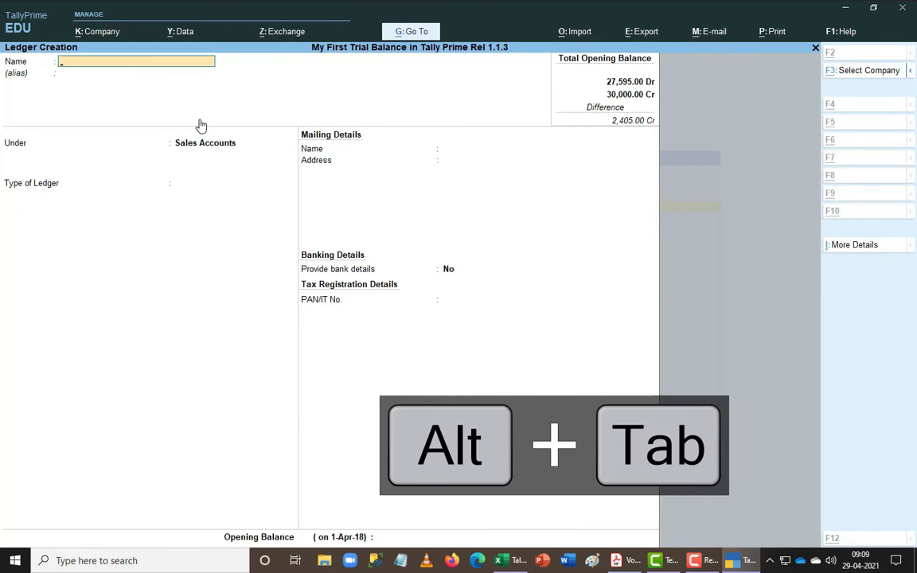
- Start a Salaries ledger without an alias under Indirect Expenses, with ledger type Not Applicable, following the PDF trial balance
key(alt+Tab)
key(alt+Tab)
text(S)
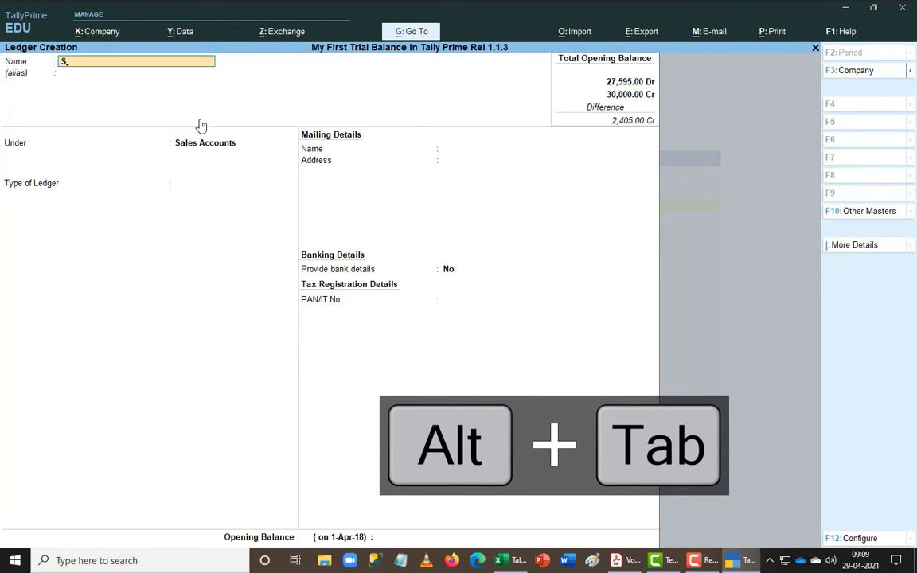
text(alriries)
key(Return)
key(Return)
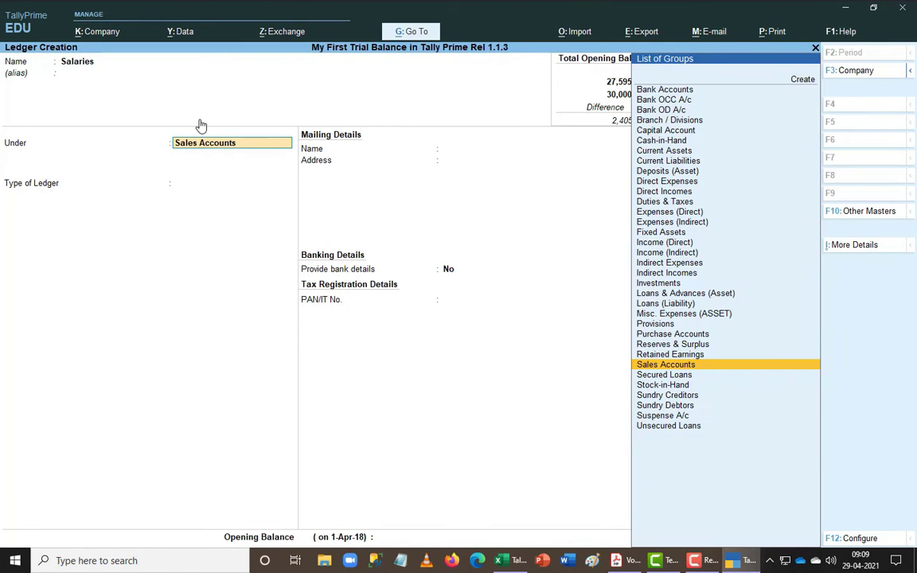
text(Ind)
key(Down)
key(Down)
key(Return)
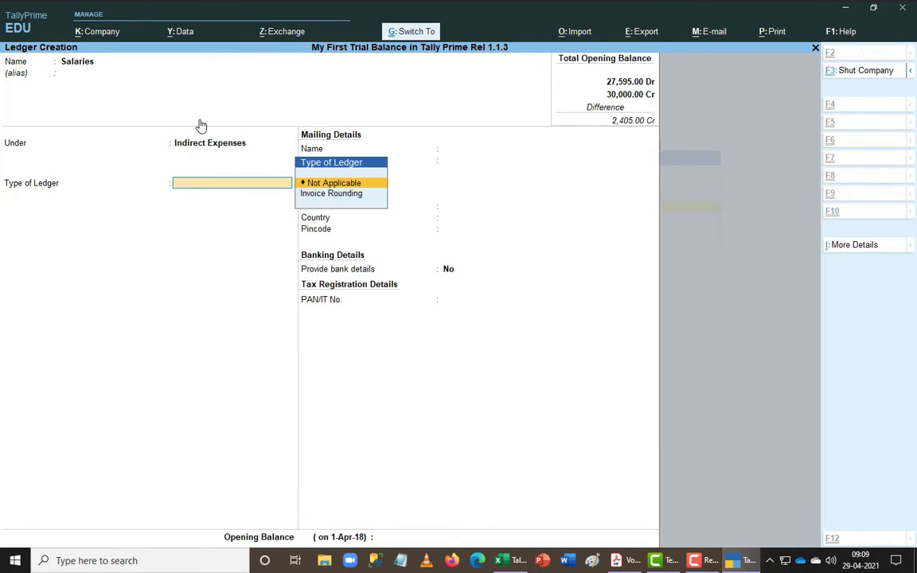
key(ctrl+End)
- Check the salaries amount in the PDF, set the Salaries ledger's opening balance to 2,000 Dr, and save the ledger
key(alt+Tab)
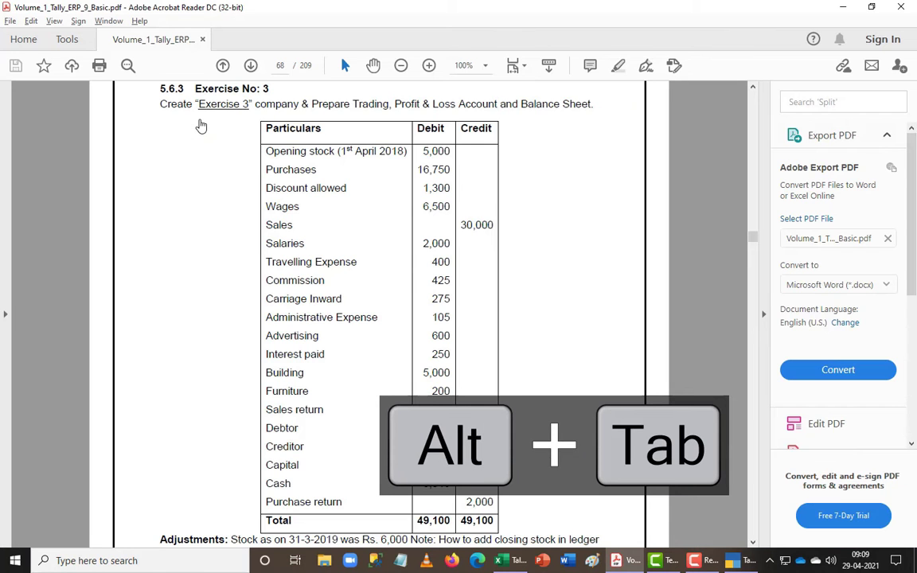
key(alt+Tab)
text(2000)
key(Return)
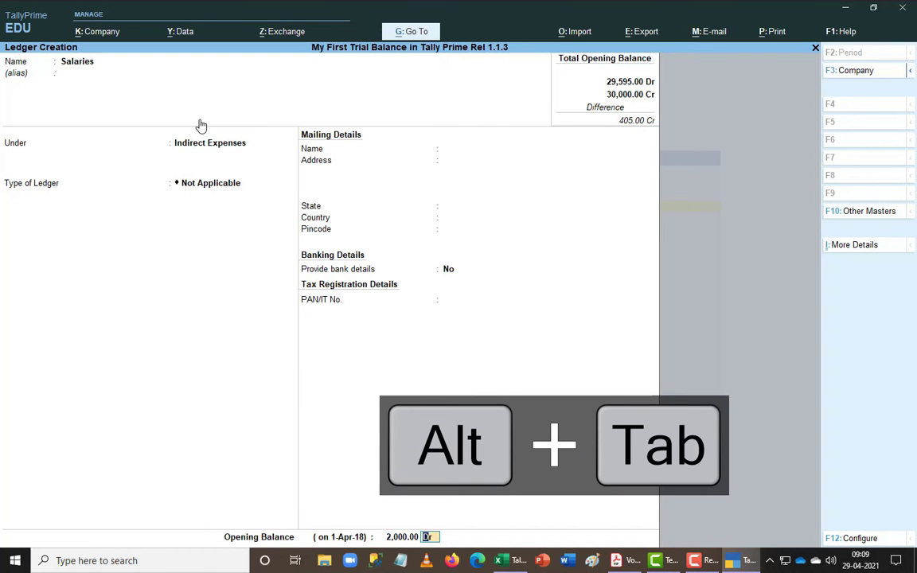
key(Return)
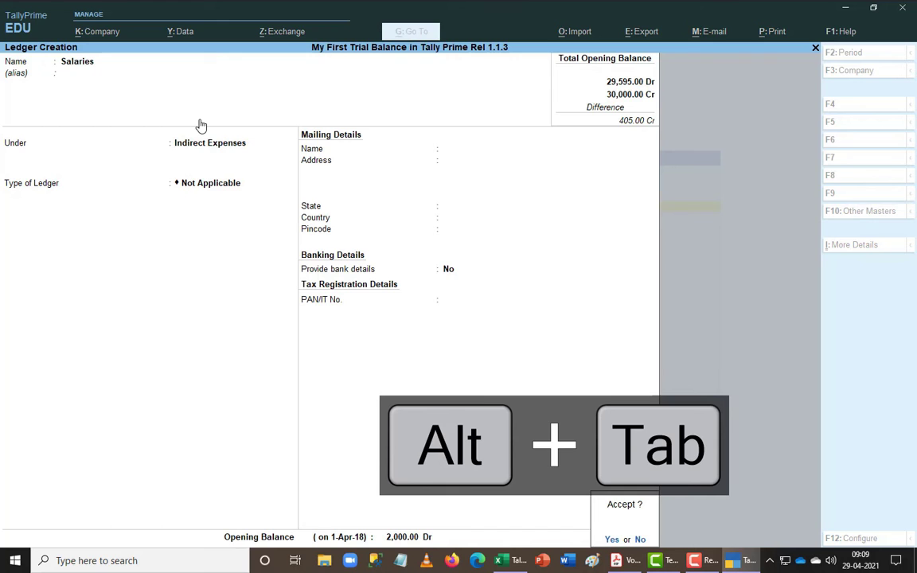
key(Return)
- Start a Travelling Expenses ledger without an alias under Indirect Expenses, with ledger type Not Applicable, following the PDF trial balance
key(alt+Tab)
key(alt+Tab)
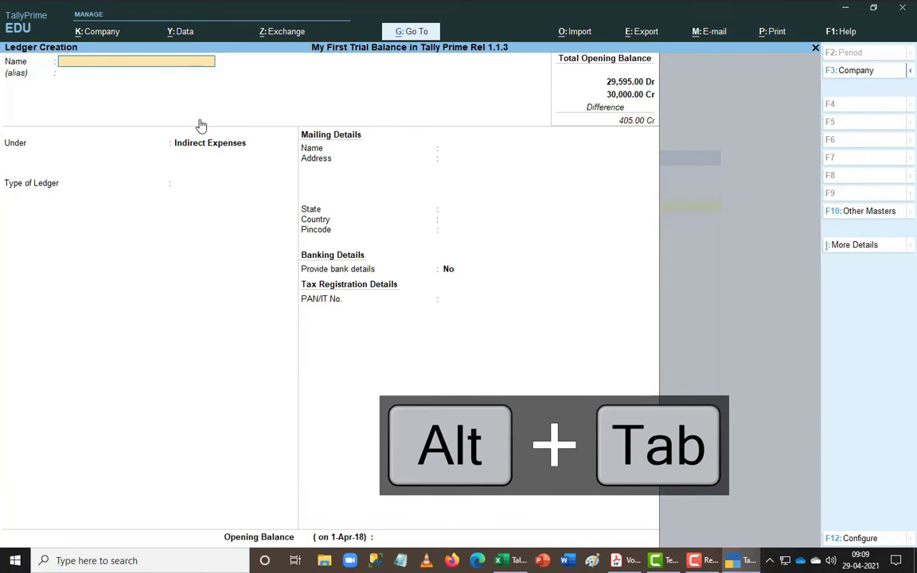
text(Travelling Expenses)
key(Return)
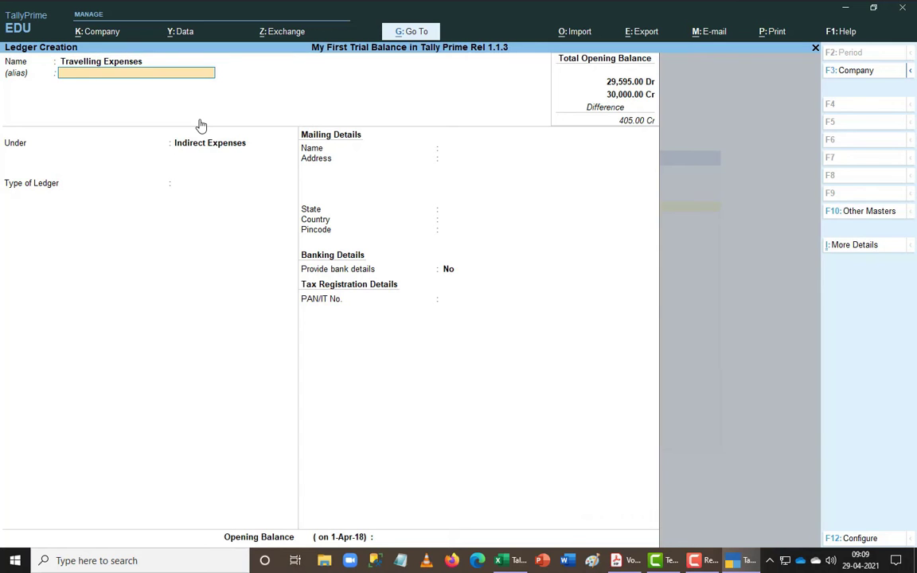
key(Return)
key(Return)
key(ctrl+End)
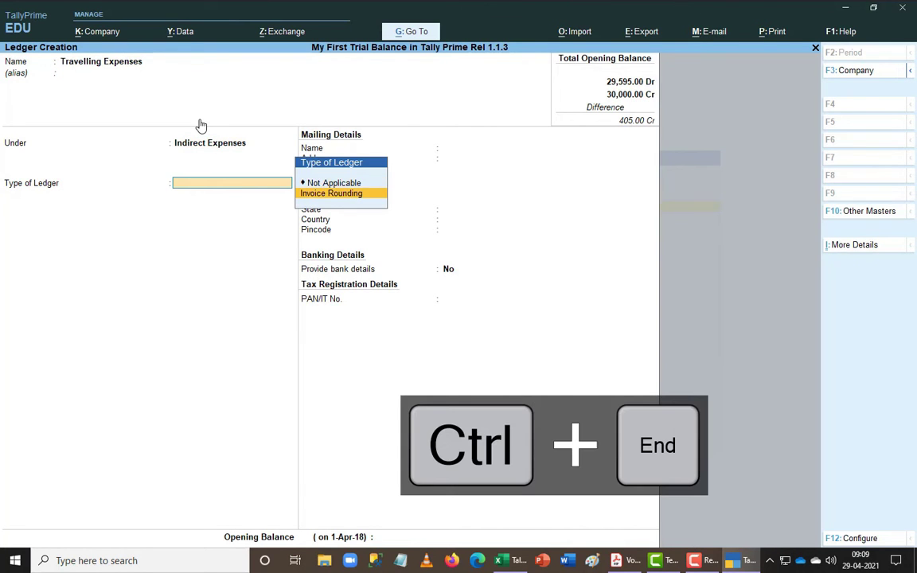
- Check the travelling expense amount in the PDF, set the Travelling Expenses ledger's opening balance to 400 Dr, and save the ledger
key(alt+Tab)
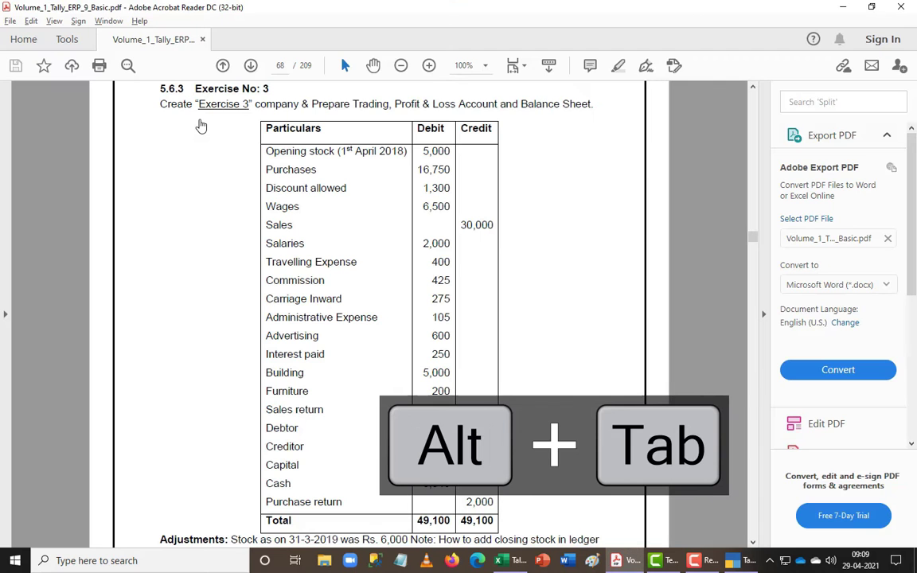
key(alt+Tab)
text(400)
key(Return)
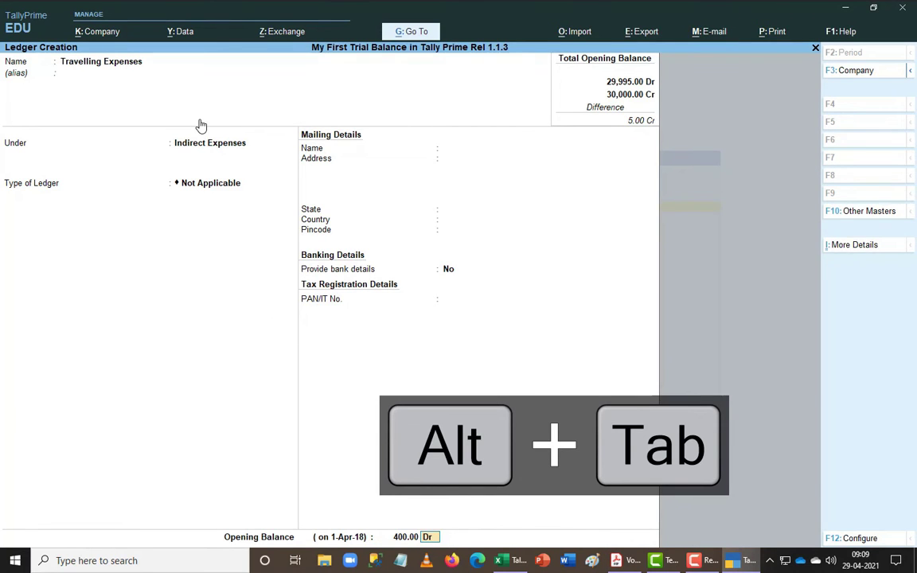
key(Return)
- Start a Commission ledger without an alias under Indirect Expenses, with ledger type Not Applicable, following the PDF trial balance
key(alt+Tab)
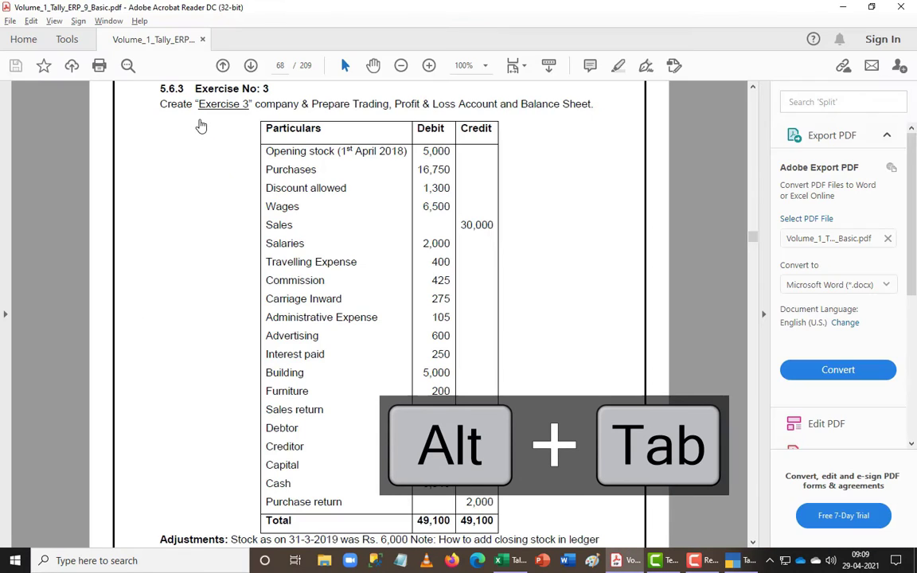
key(alt+Tab)
text(Commission)
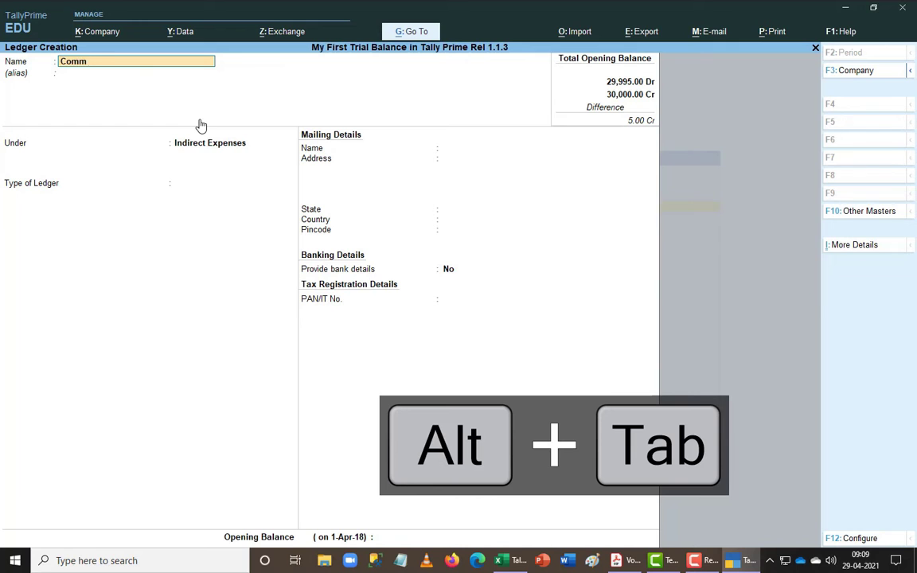
key(Return)
key(Return)
key(Return)
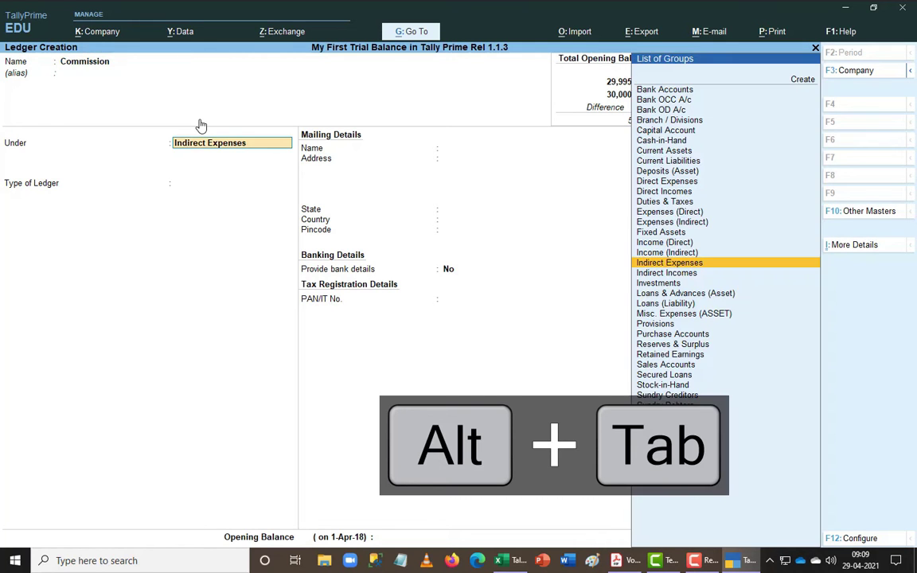
key(Return)
key(ctrl+End)
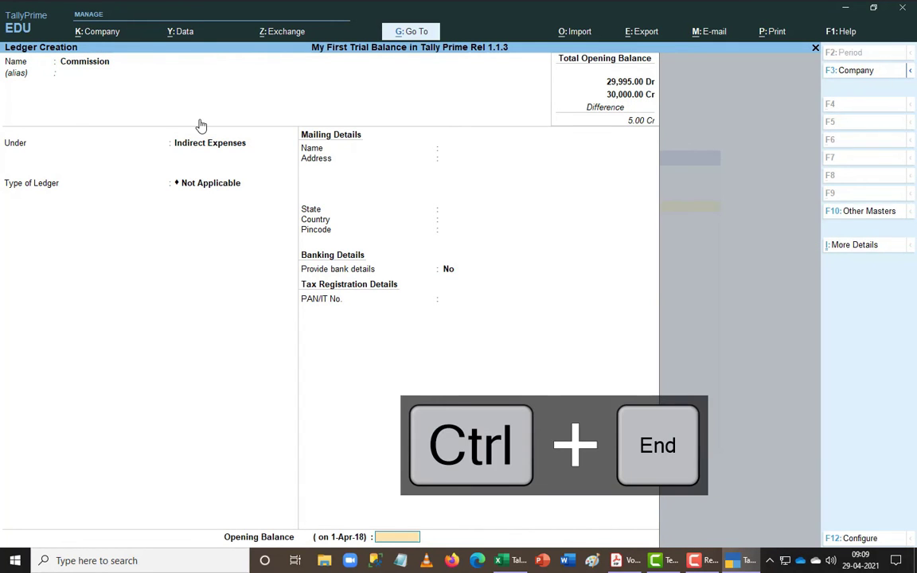
- Check the commission amount in the PDF, set the Commission ledger's opening balance to 425 Dr, and save the ledger
key(alt+Tab)
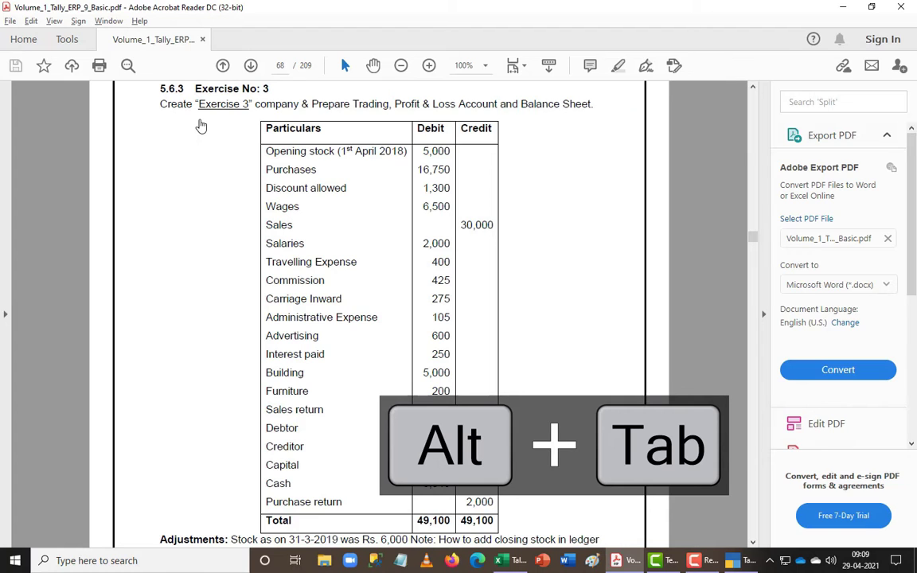
key(alt+Tab)
text(425)
key(Return)
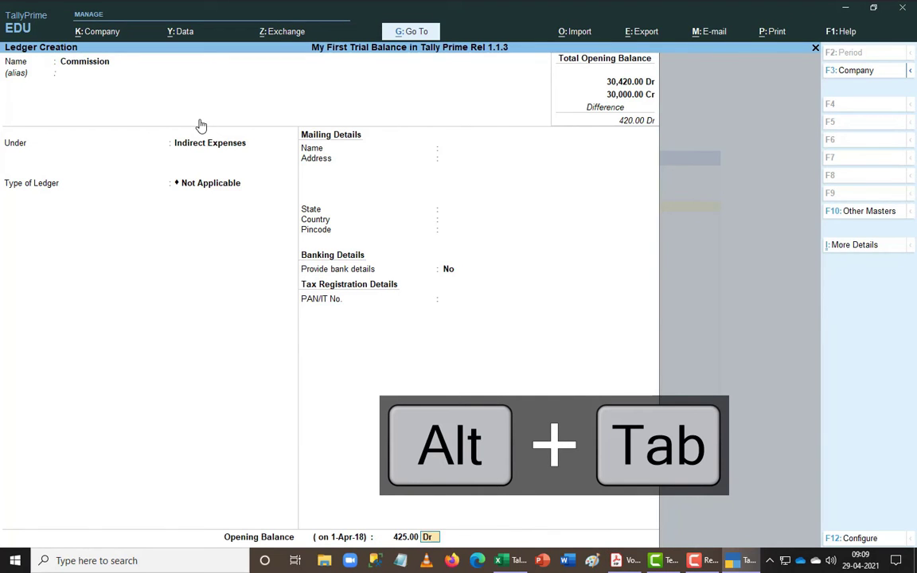
key(Return)
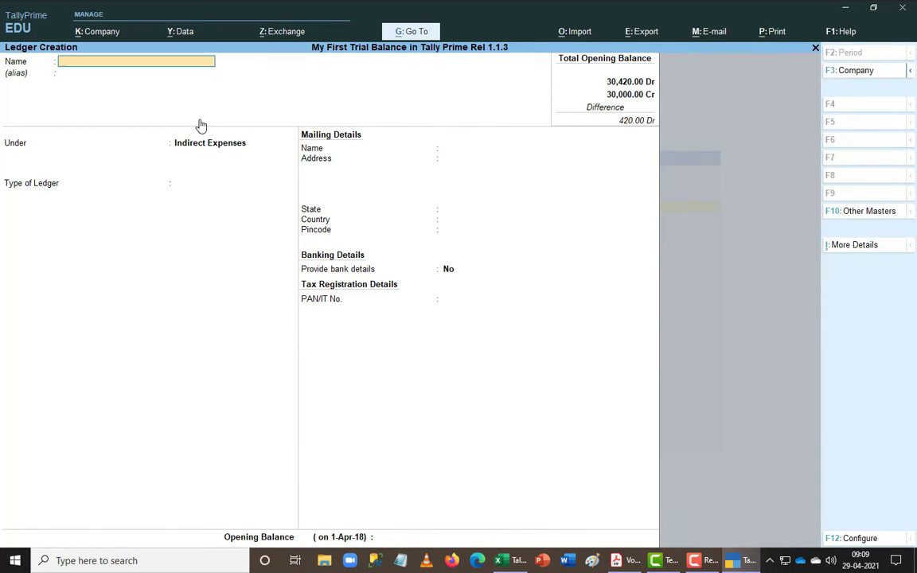
- Start a Carriage Inward ledger without an alias under Direct Expenses, following the PDF trial balance
key(alt+Tab)
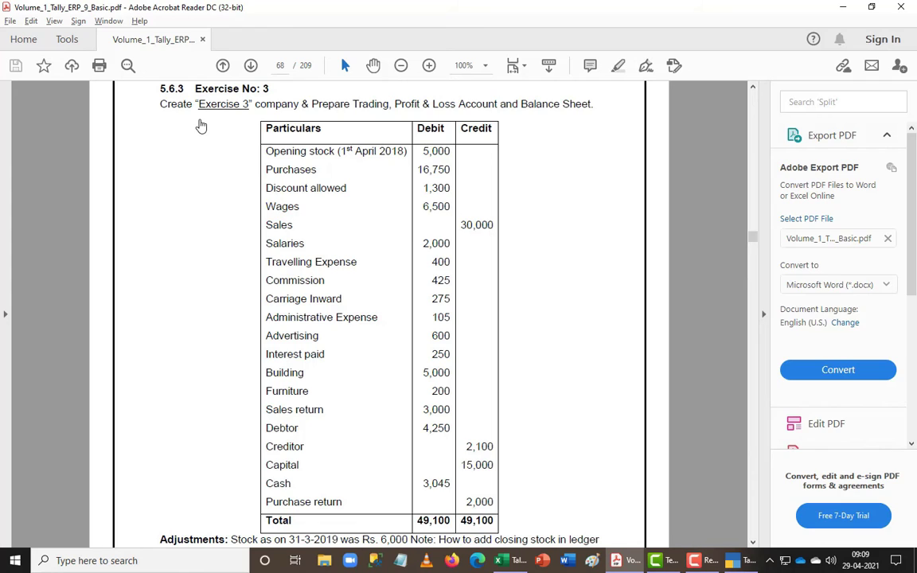
key(alt+Tab)
text(Car)
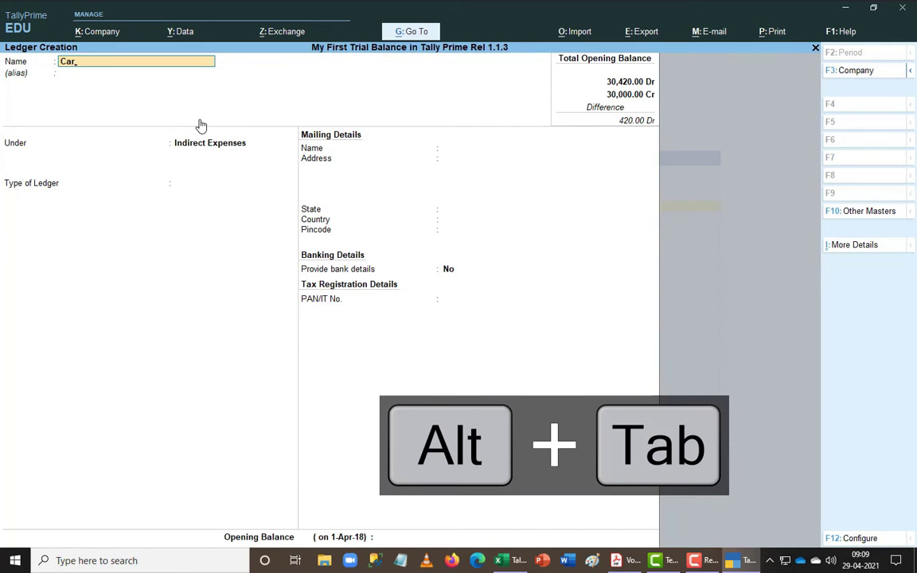
text(riage Inward)
key(BackSpace)
text(ward)
key(Return)
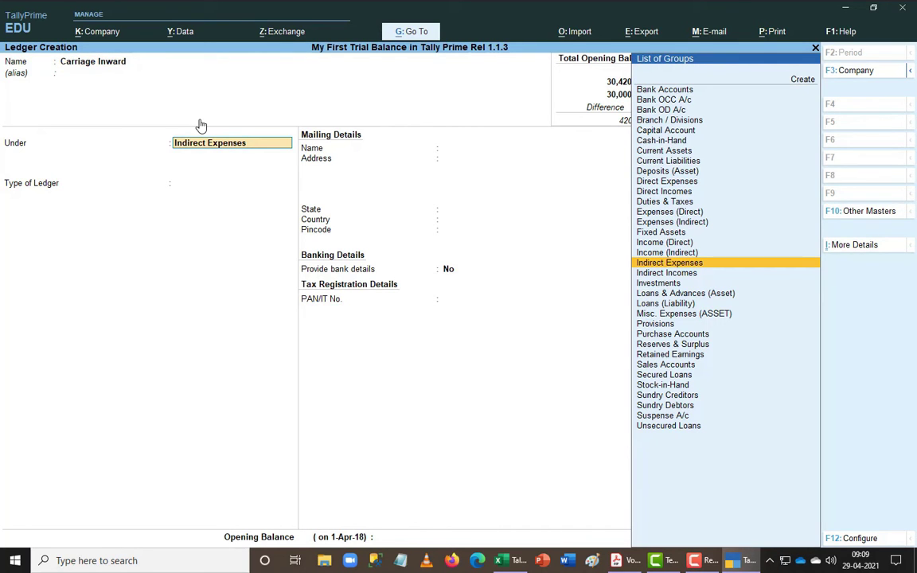
text(Dire)
key(Return)
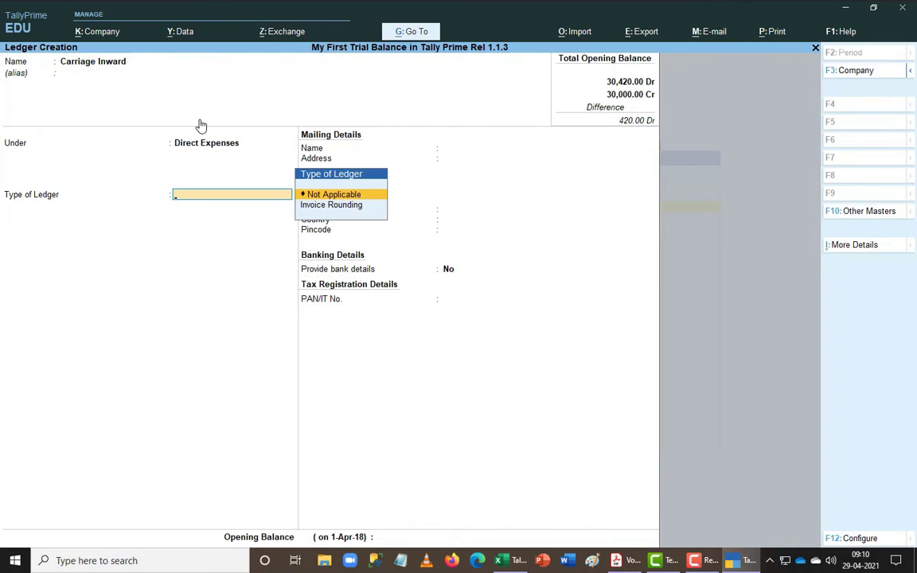
- Set the Carriage Inward ledger type to Not Applicable, enter the PDF amount of 275 Dr as opening balance, and save the ledger
key(ctrl+End)
key(alt+Tab)
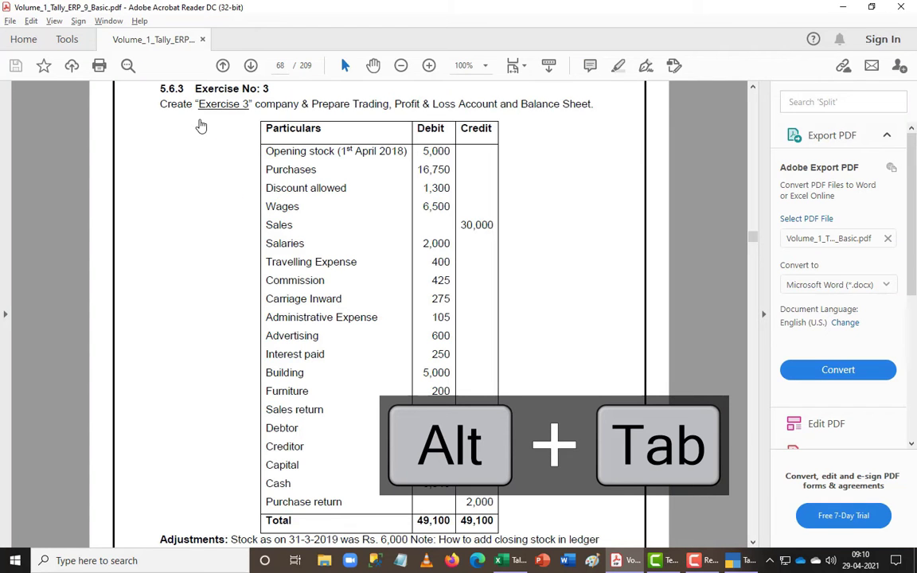
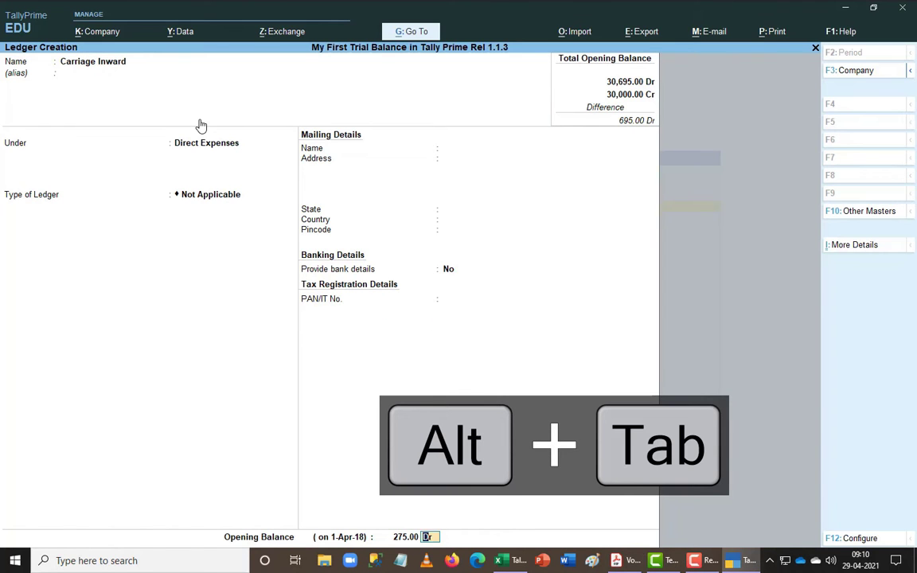
key(Return)
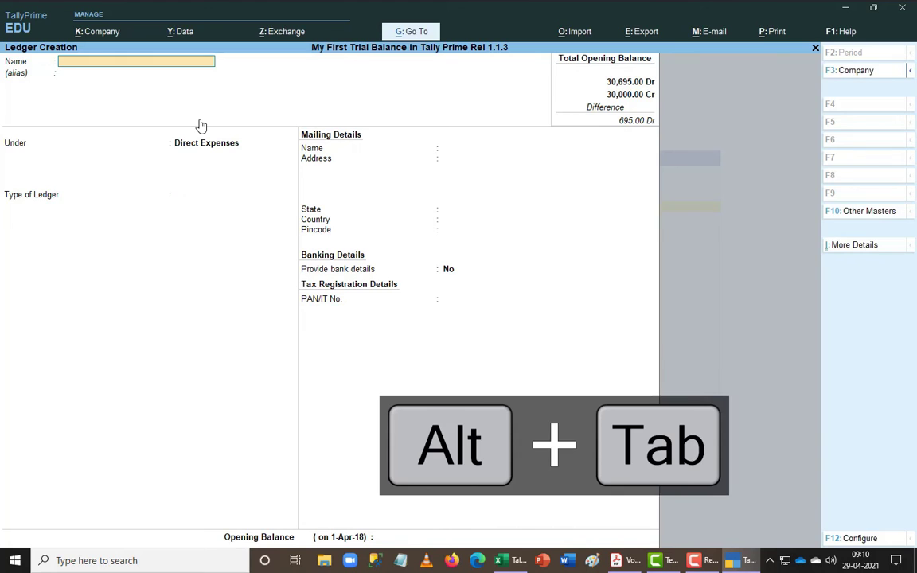
- Start an "Admistration Expenses" ledger without an alias under Indirect Expenses, with ledger type Not Applicable, following the PDF trial balance
key(alt+Tab)
key(alt+Tab)
text(Admistration Expenses)
key(Return)
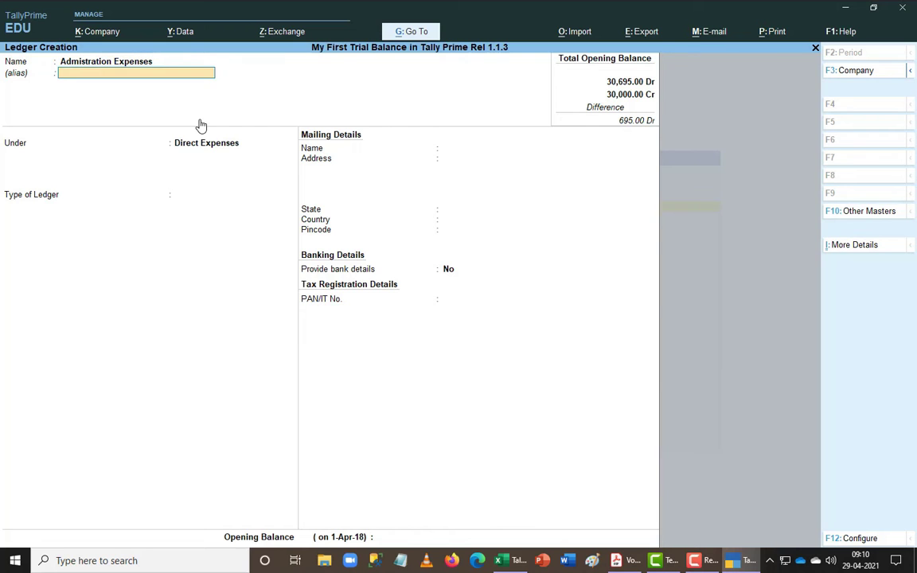
key(Return)
text(Ind)
key(Return)
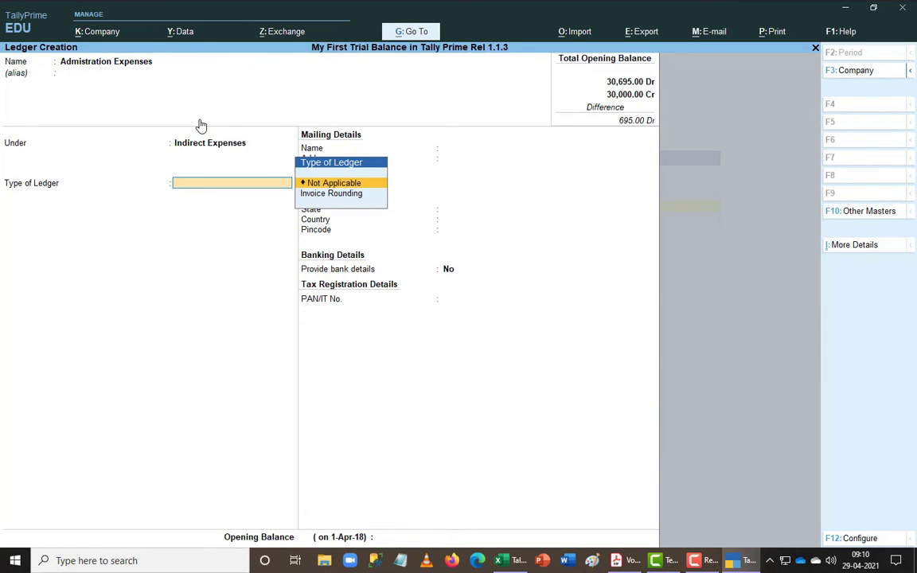
key(ctrl+End)
- Check the administrative expense amount in the PDF, set the "Admistration Expenses" ledger's opening balance to 105 Dr, and save the ledger
key(alt+Tab)
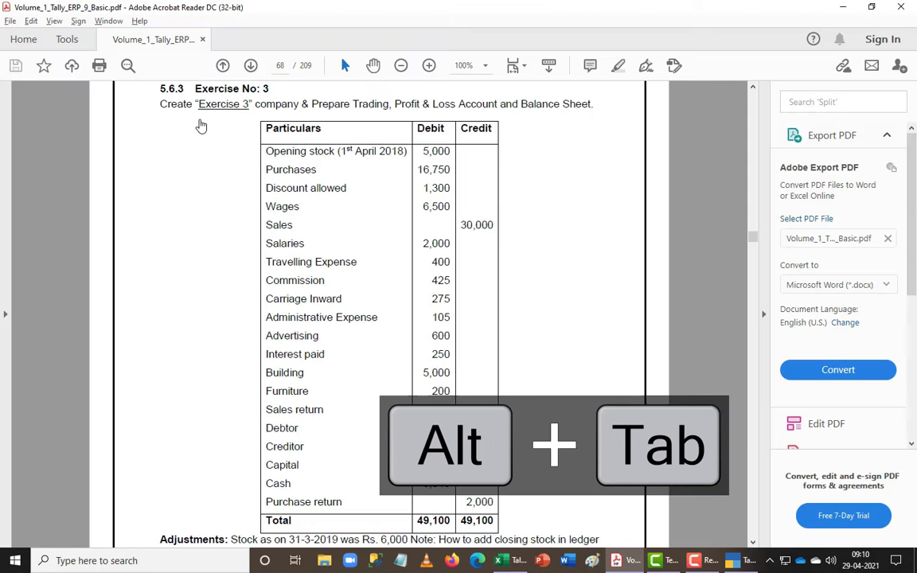
key(alt+Tab)
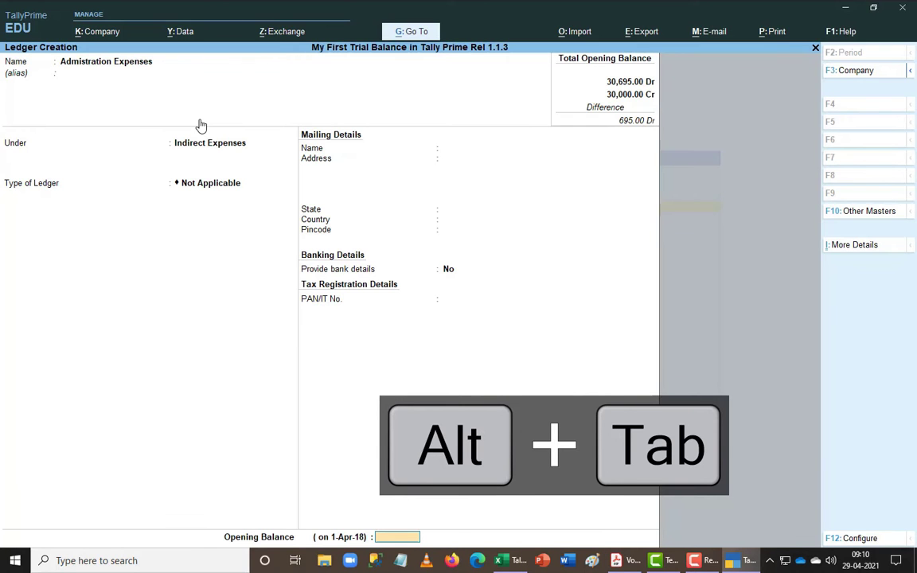
text(105)
key(Return)
key(Return)
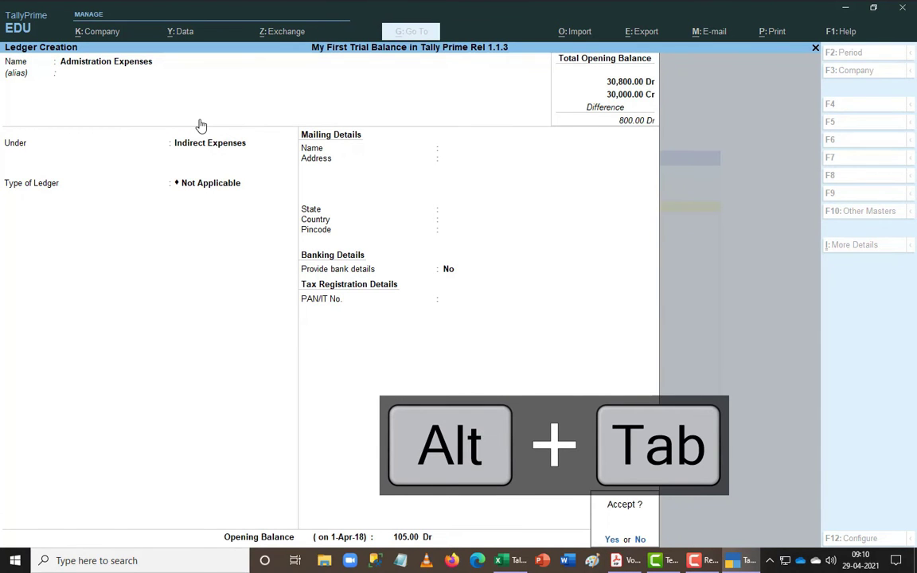
key(Return)
- Start an Advertising ledger without an alias under Indirect Expenses, with ledger type Not Applicable, following the PDF trial balance
key(alt+Tab)
key(alt+Tab)
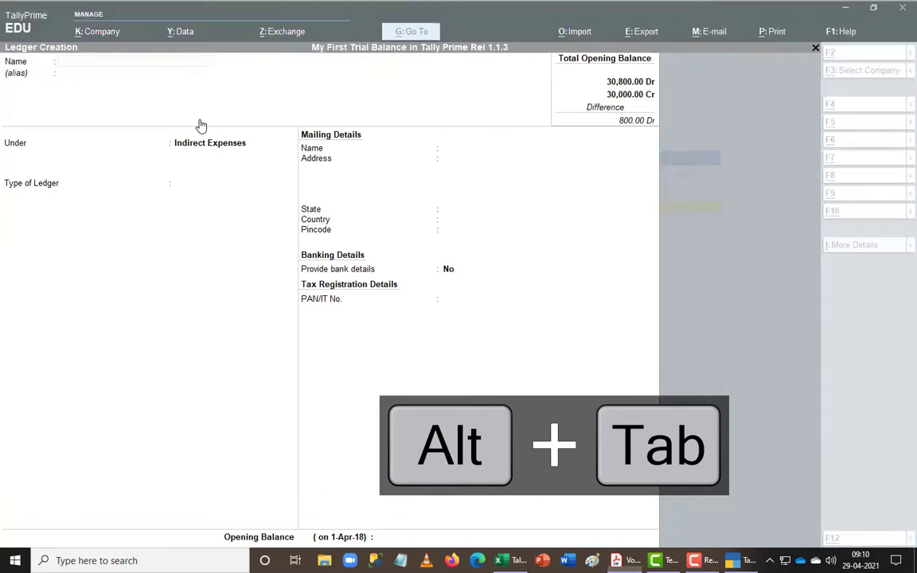
text(Advertising)
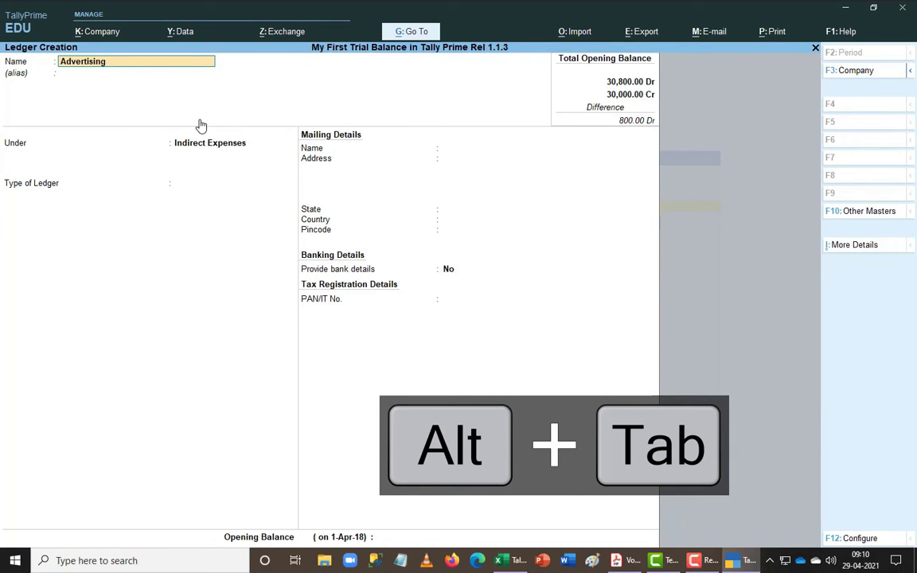
key(Return)
key(Return)
key(Return)
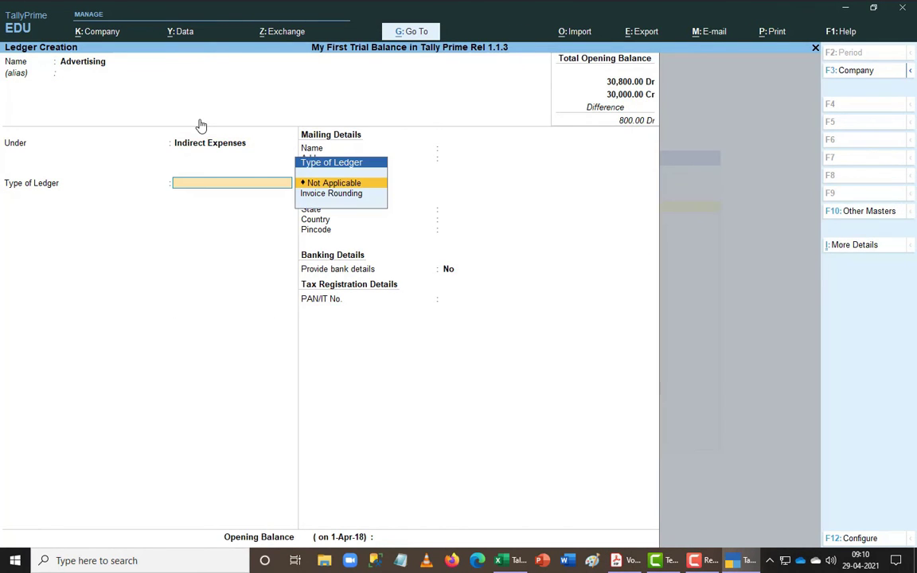
key(ctrl+End)
- Check the advertising amount in the PDF, set the Advertising ledger's opening balance to 600 Dr, and save the ledger
key(alt+Tab)
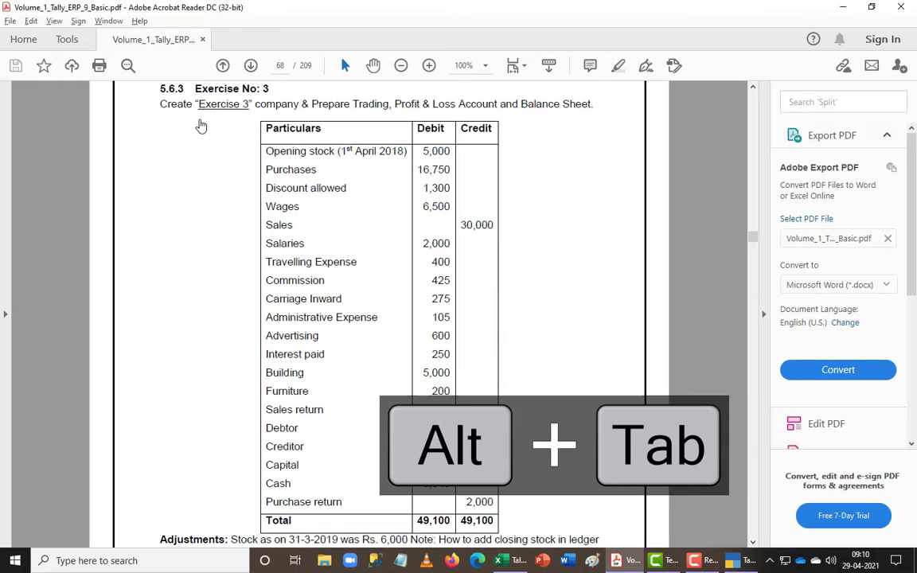
key(alt+Tab)
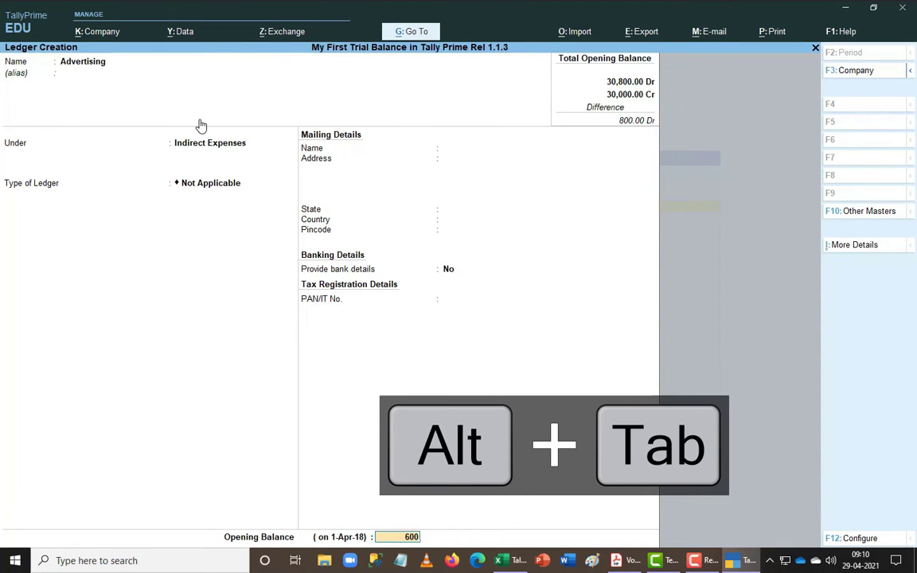
key(Return)
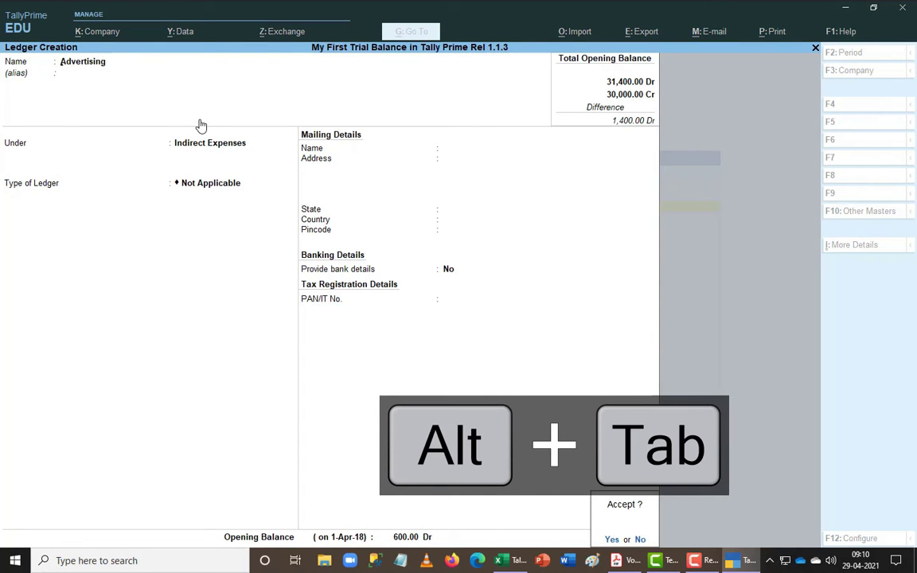
key(Return)
- Start an Interest ledger without an alias under Indirect Expenses, with ledger type Not Applicable, following the PDF trial balance
key(alt+Tab)
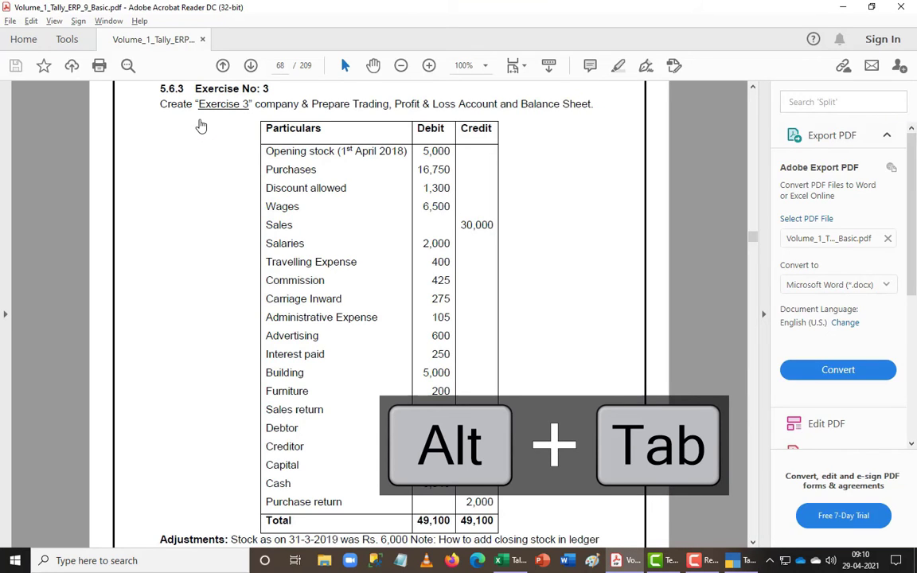
key(alt+Tab)
text(Interes)
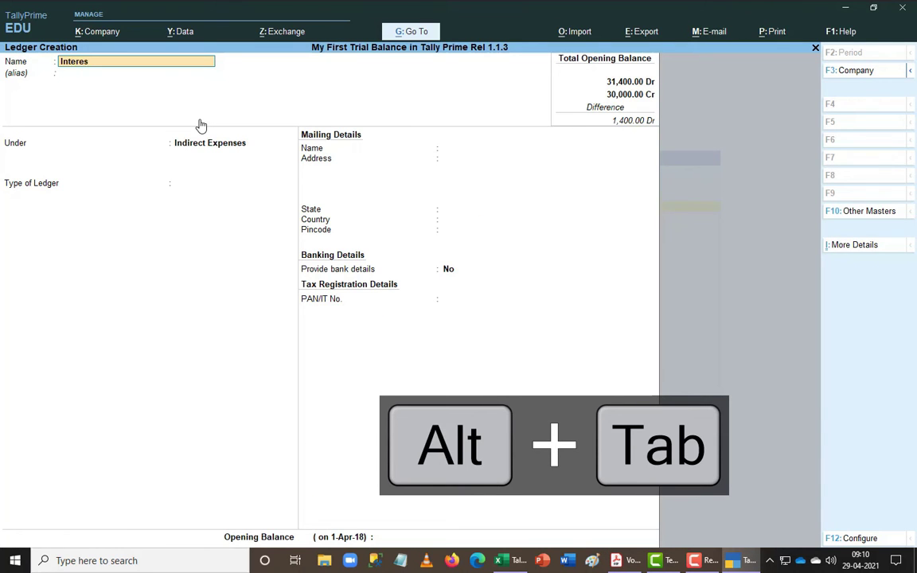
key(Return)
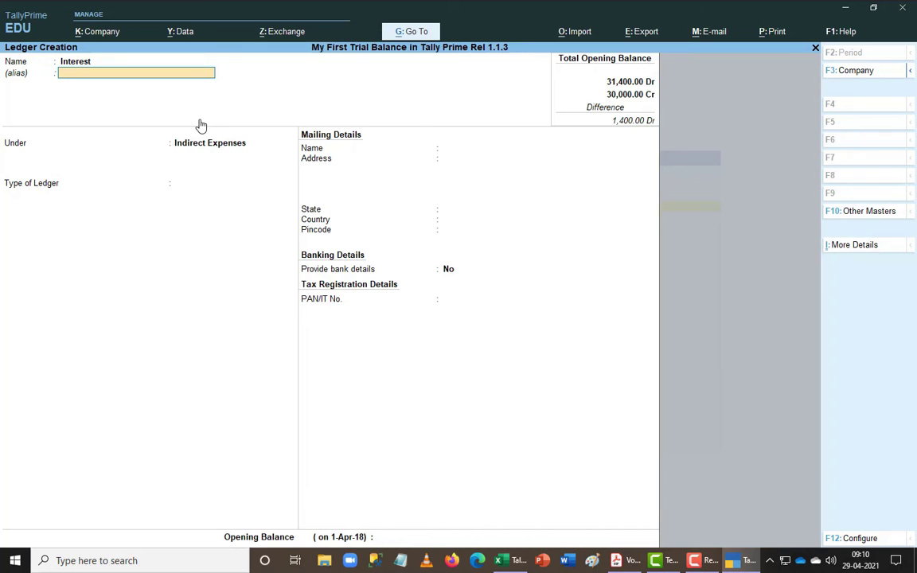
key(ctrl+End)
- Check the interest paid amount in the PDF, set the Interest ledger's opening balance to 250 Dr, and save the ledger
key(alt+Tab)
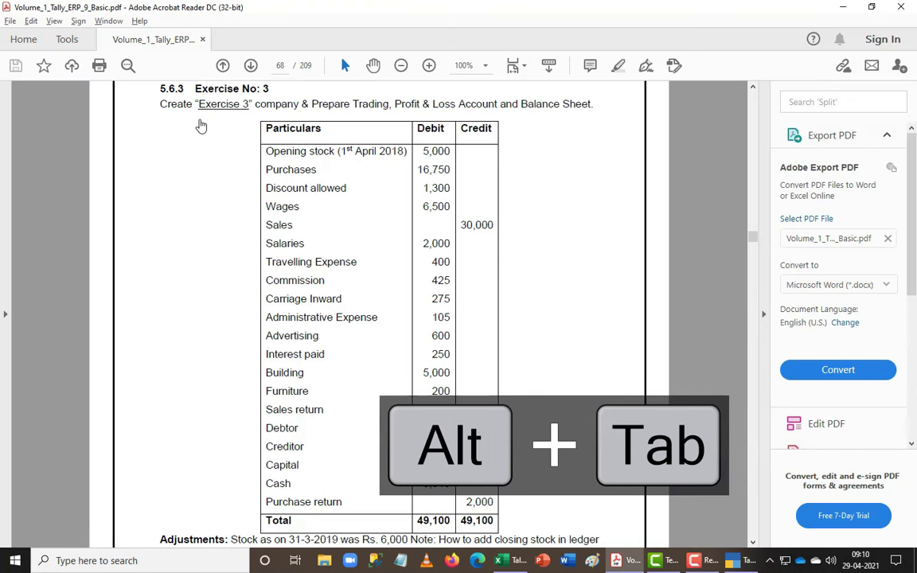
key(alt+Tab)
text(250)
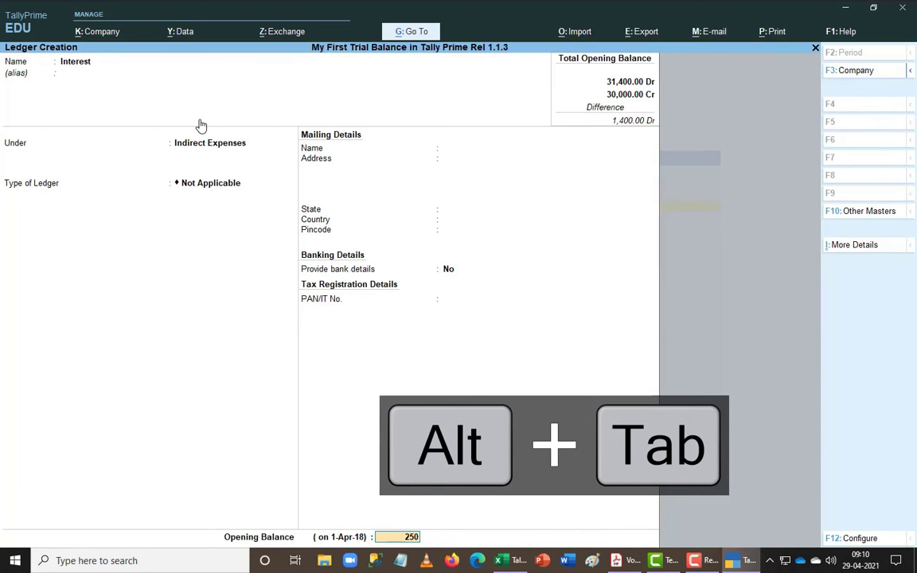
key(Return)
key(Return)
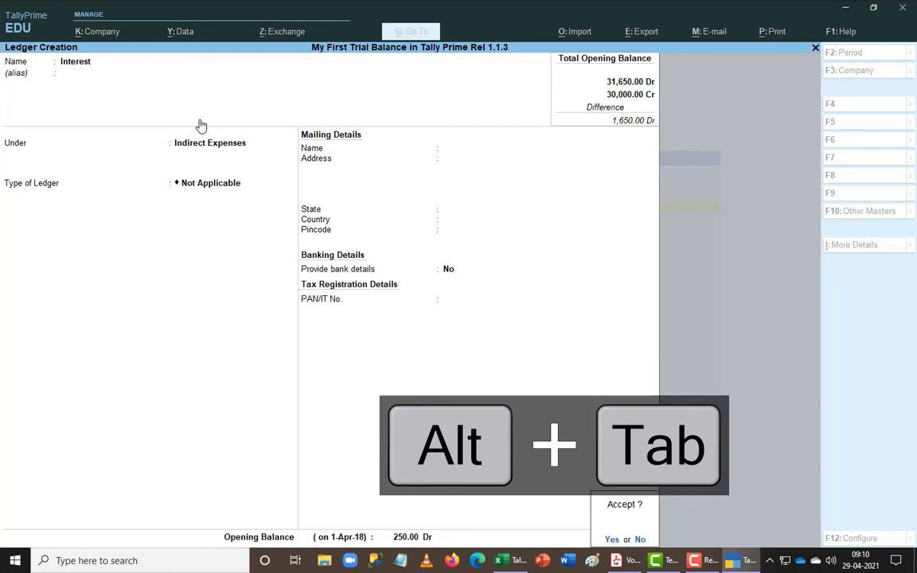
- Start a Building ledger without an alias under Fixed Assets, keeping the default mailing details, following the PDF trial balance
key(alt+Tab)
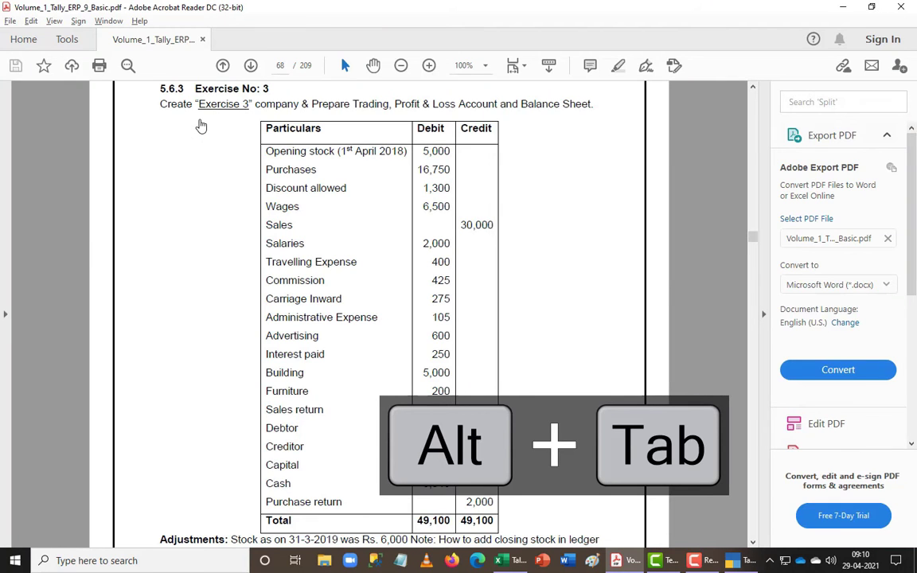
key(alt+Tab)
text(B)
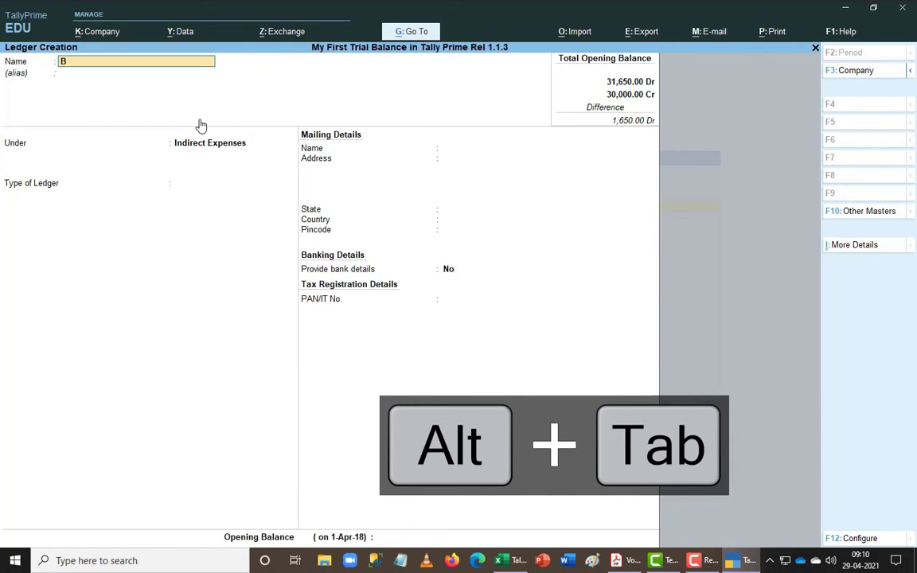
text(uil)
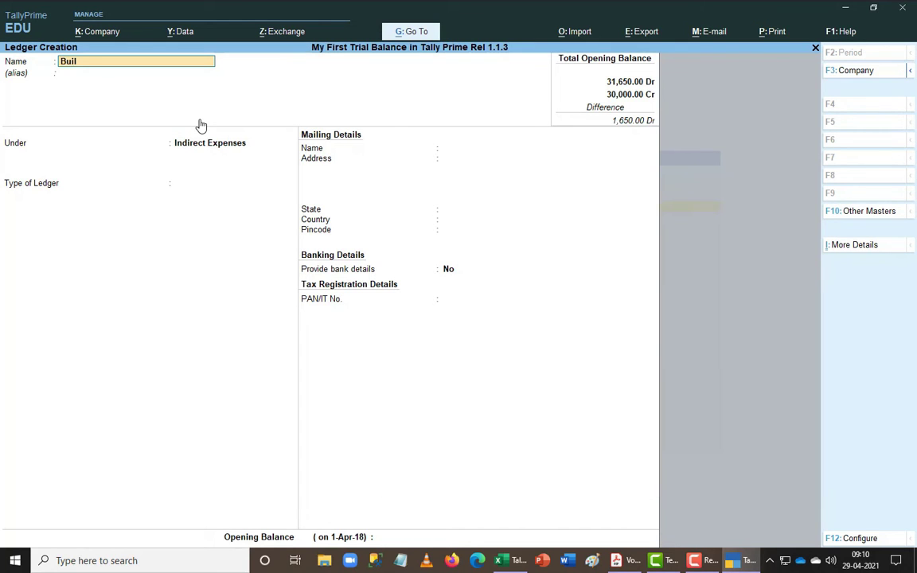
text(ding)
key(Return)
text(F)
key(Return)
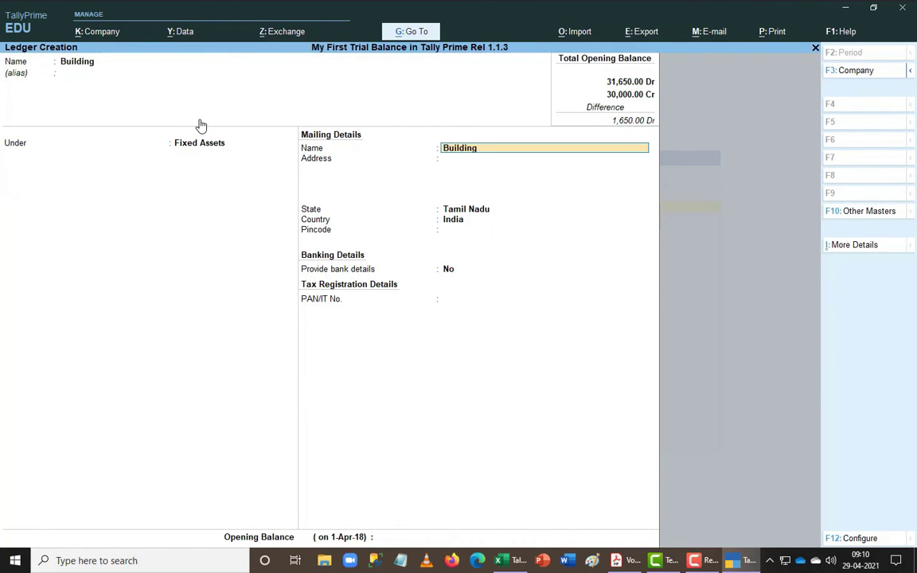
key(ctrl+End)
- Check the building amount in the PDF, set the Building ledger's opening balance to 5,000 Dr, and save the ledger
key(alt+Tab)
key(alt+Tab)
text(5)
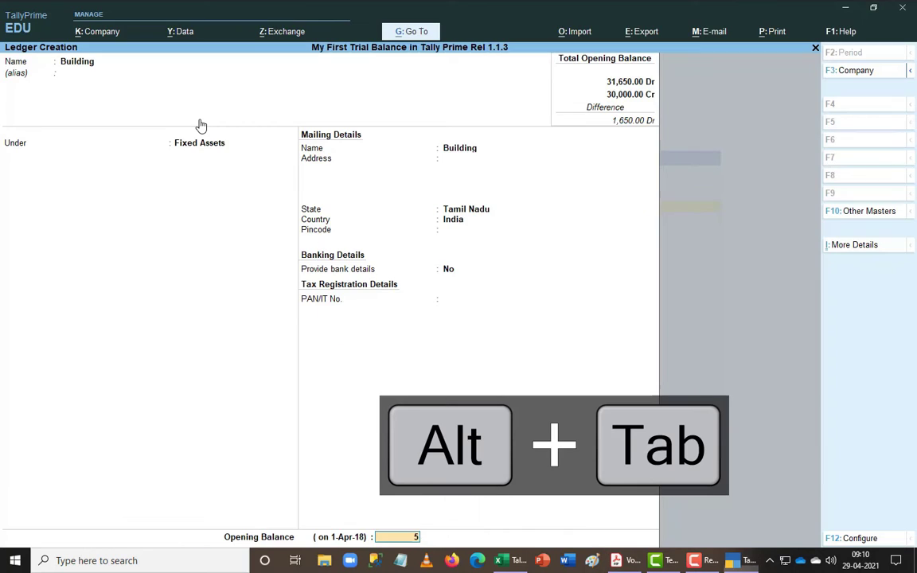
text(,000)
key(Return)
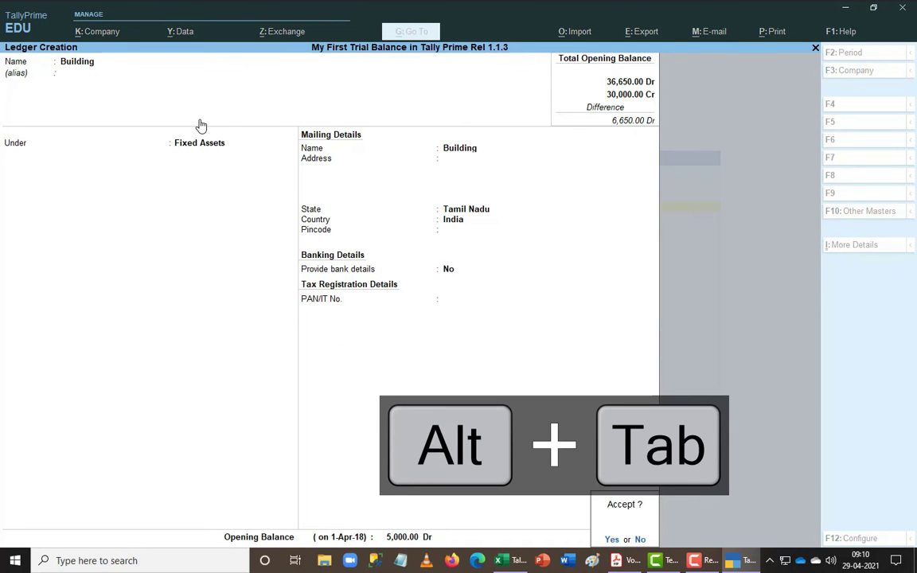
key(Return)
- Start a Furniture ledger without an alias under Fixed Assets, keeping the default mailing details, following the PDF trial balance
key(alt+Tab)
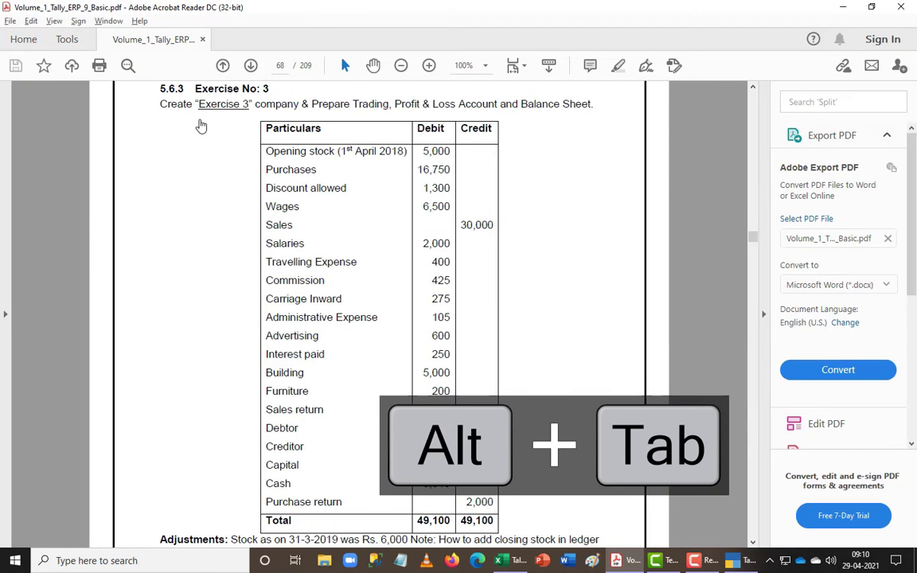
key(alt+Tab)
text(Furniture)
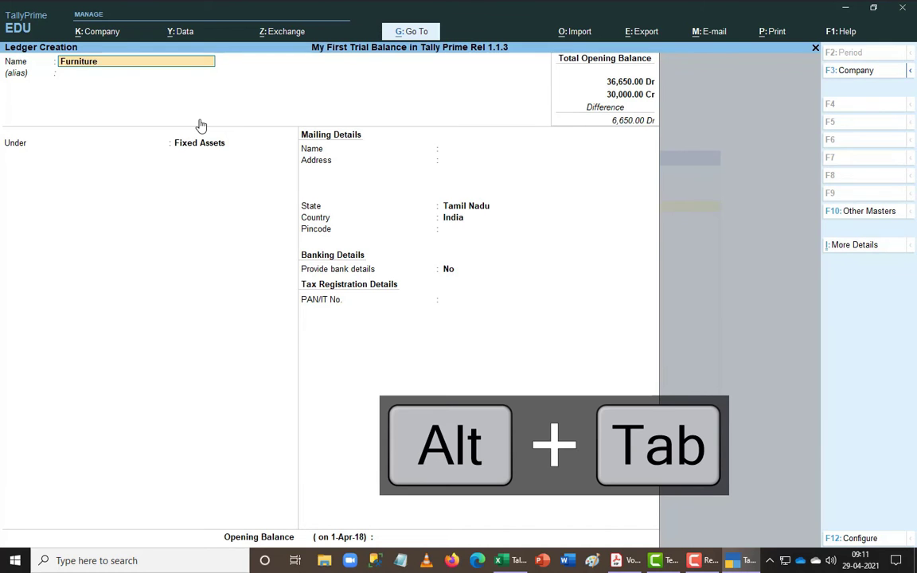
key(Return)
key(ctrl+End)
- Check the furniture amount in the PDF, set the Furniture ledger's opening balance to 200 Dr, and save the ledger
key(alt+Tab)
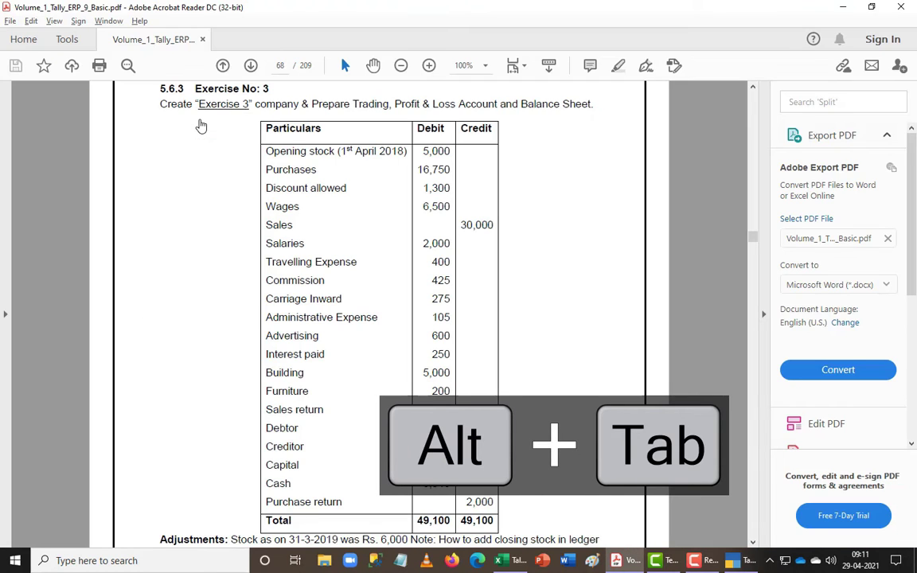
key(alt+Tab)
text(200)
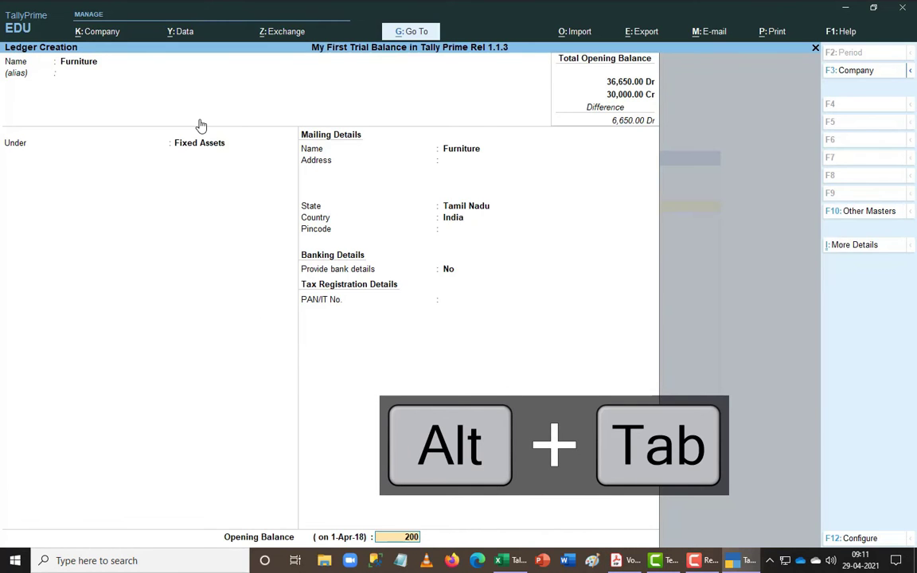
key(Return)
key(Return)
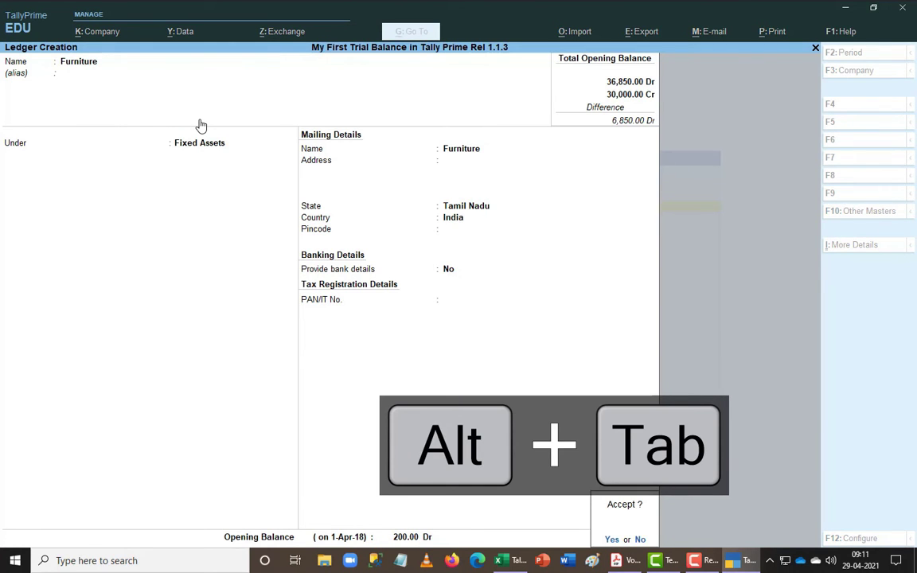
- Start a Sales Return ledger without an alias under Sales Accounts with ledger type Not Applicable, following the PDF trial balance
key(alt+Tab)
key(alt+Tab)
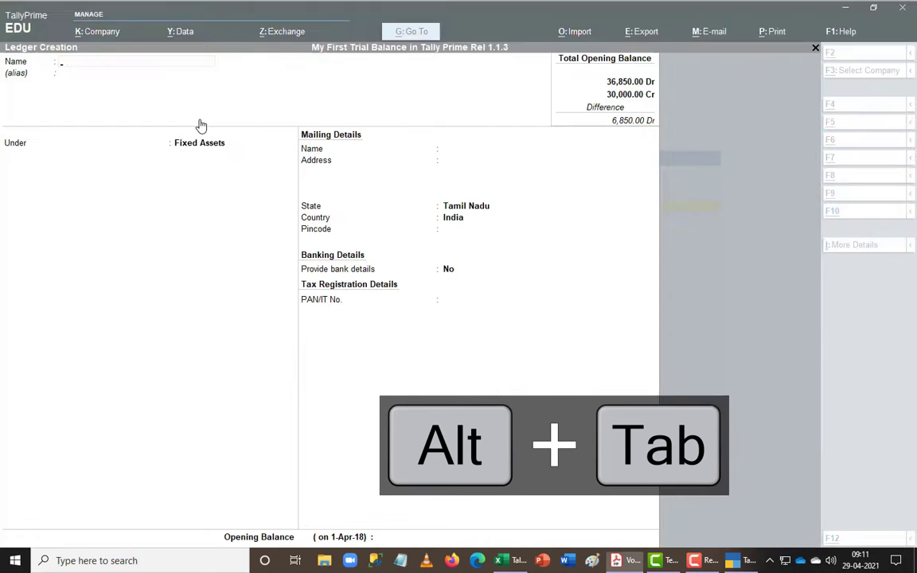
text(Sales Re)
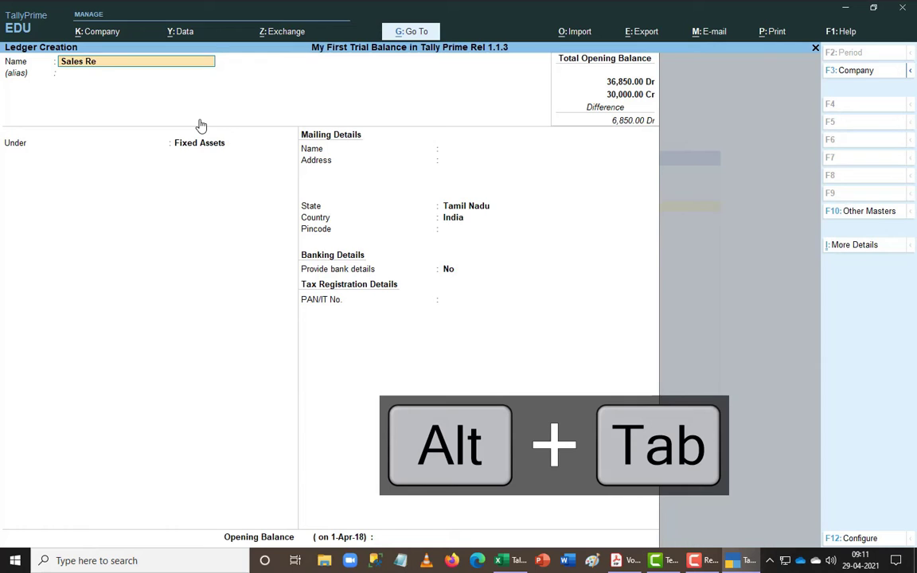
text(tur)
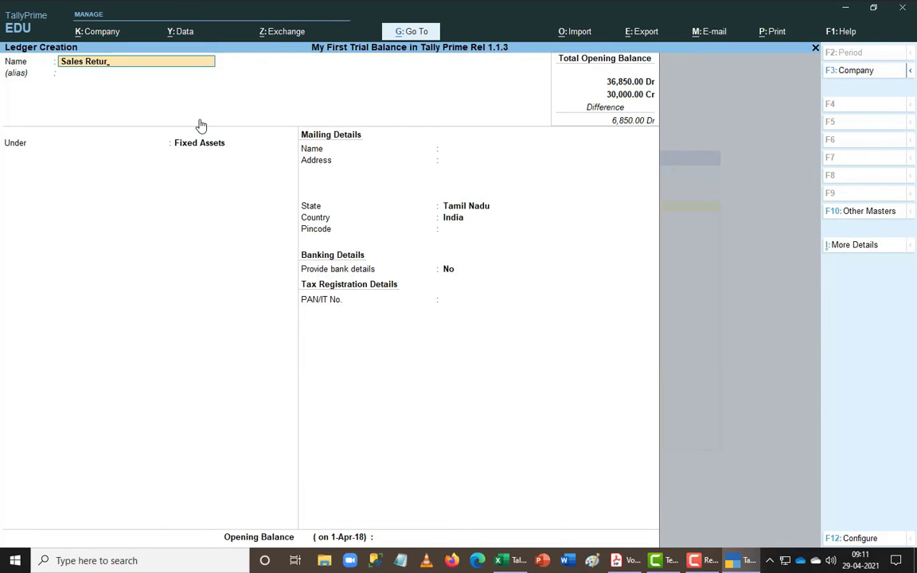
text(n)
key(Return)
key(Return)
text(S)
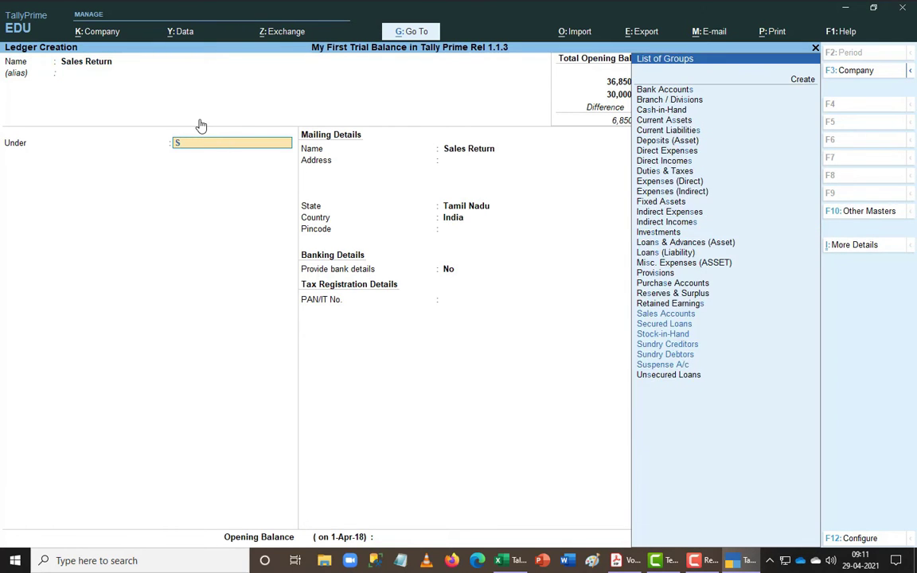
text(a)
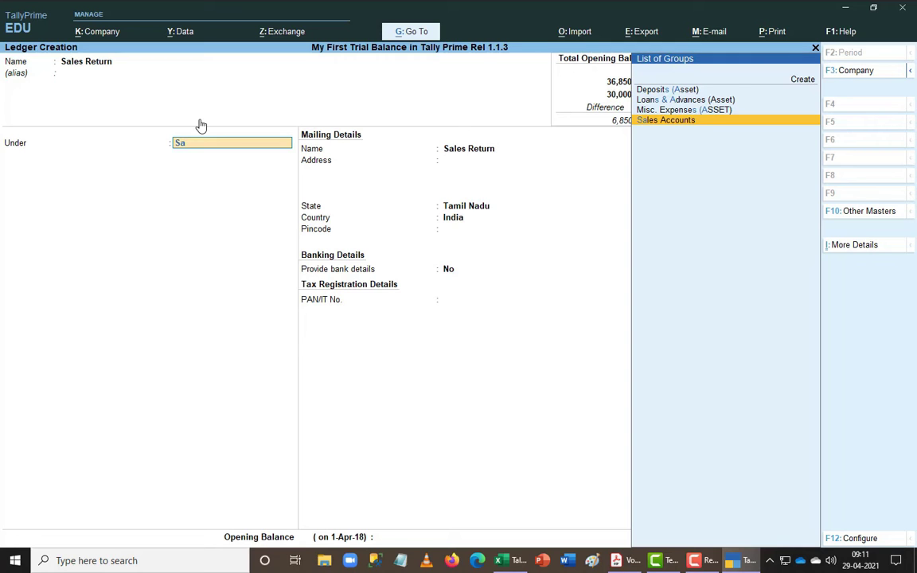
key(Return)
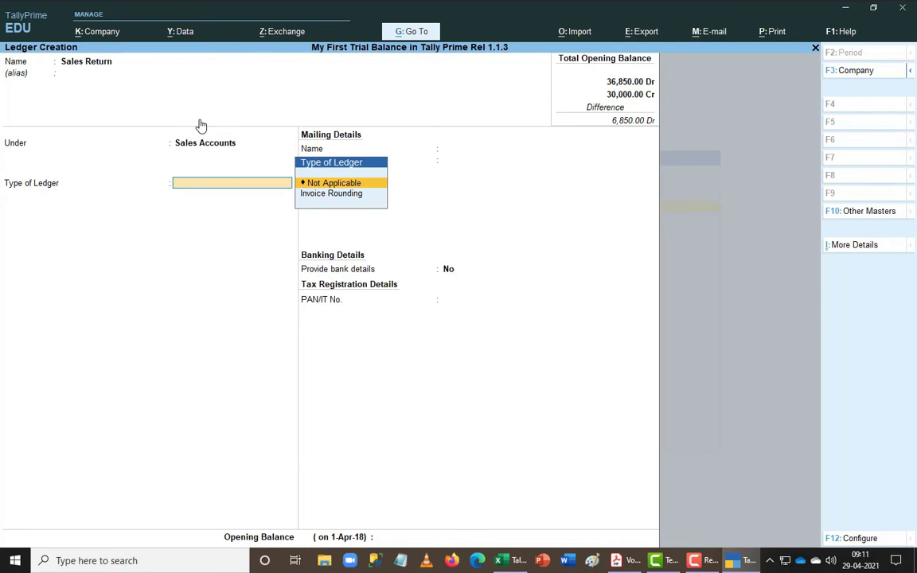
key(Return)
key(ctrl+End)
- Check the sales return amount in the PDF, set the Sales Return ledger's opening balance to 3,000 Dr, and save the ledger
key(alt+Tab)
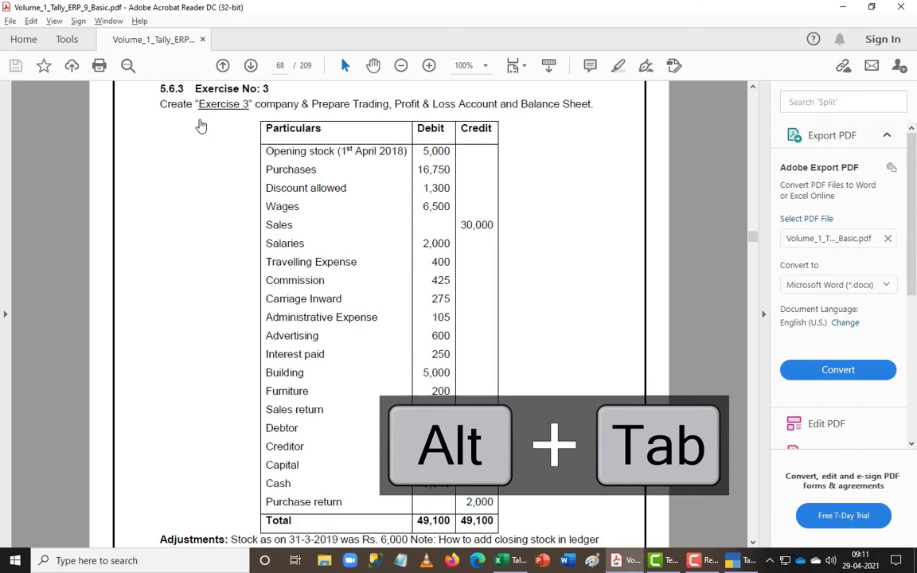
key(alt+Tab)
text(3000)
key(Return)
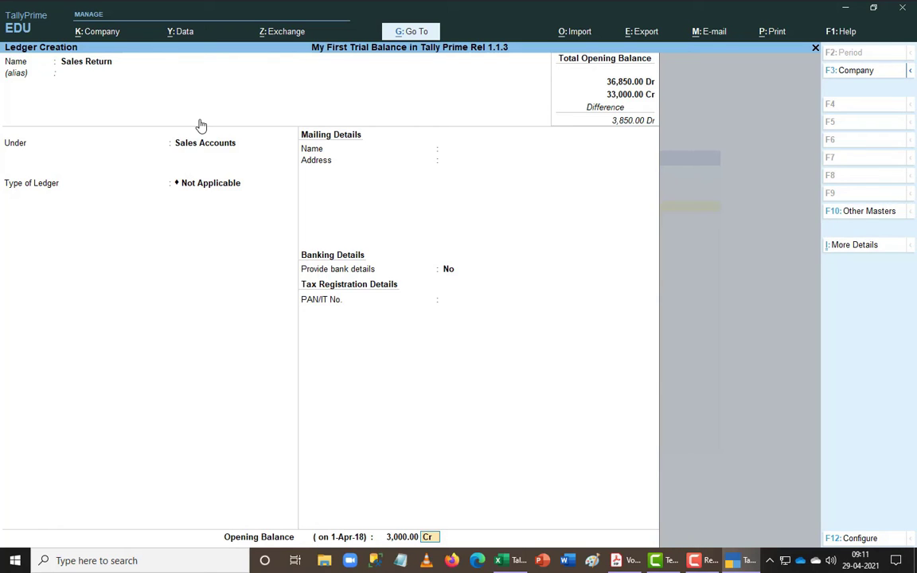
key(d)
key(Return)
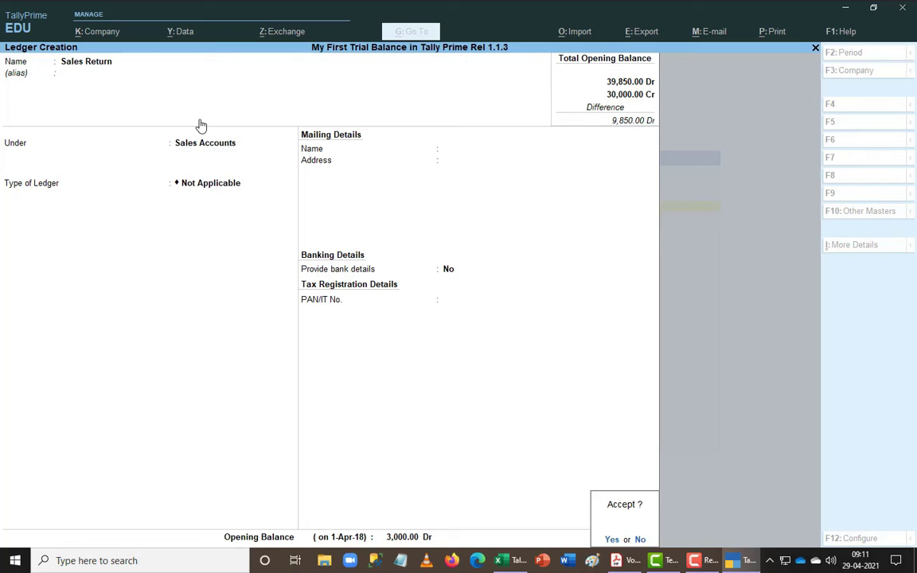
key(Return)
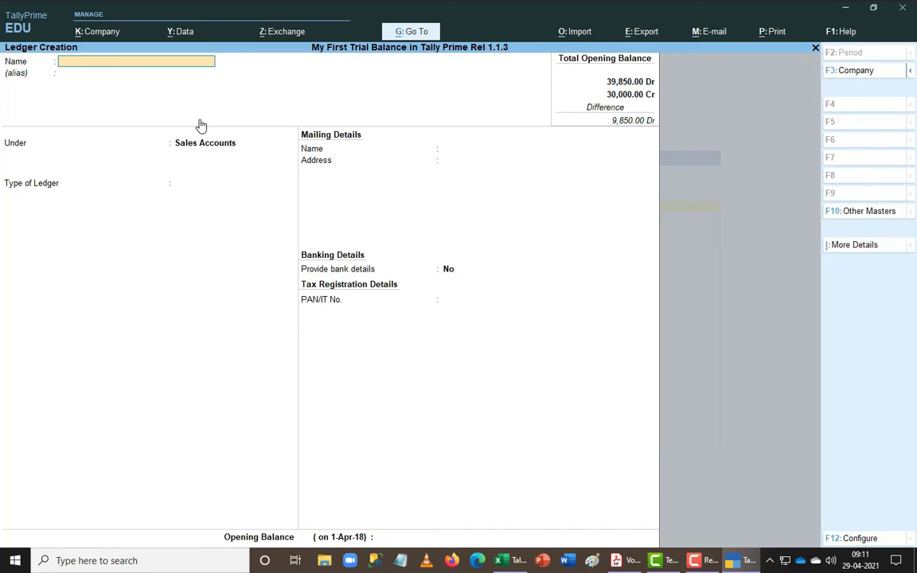
- Start a Debtor ledger without an alias under Sundry Debtors, keeping the default bill-by-bill and mailing details, following the PDF trial balance
key(alt+Tab)
key(alt+Tab)
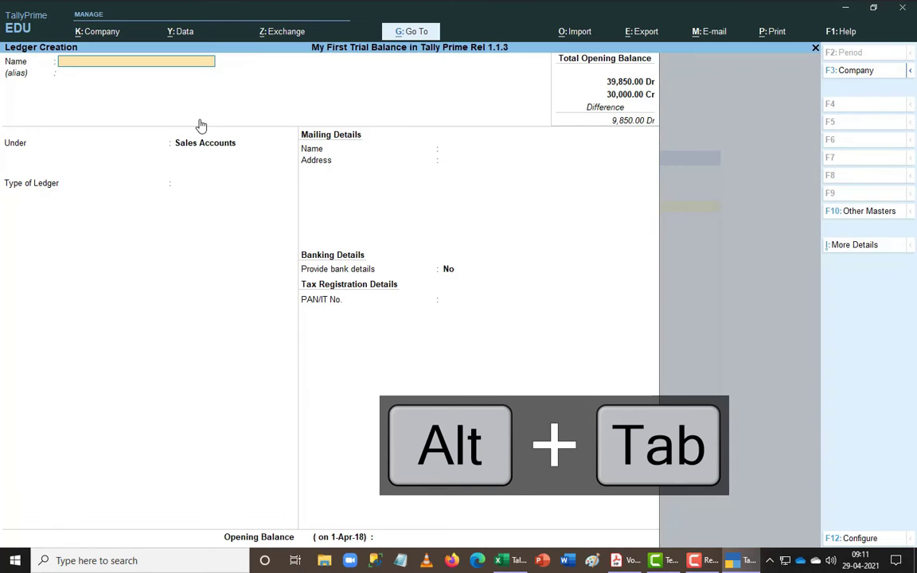
text(Debtor)
key(Return)
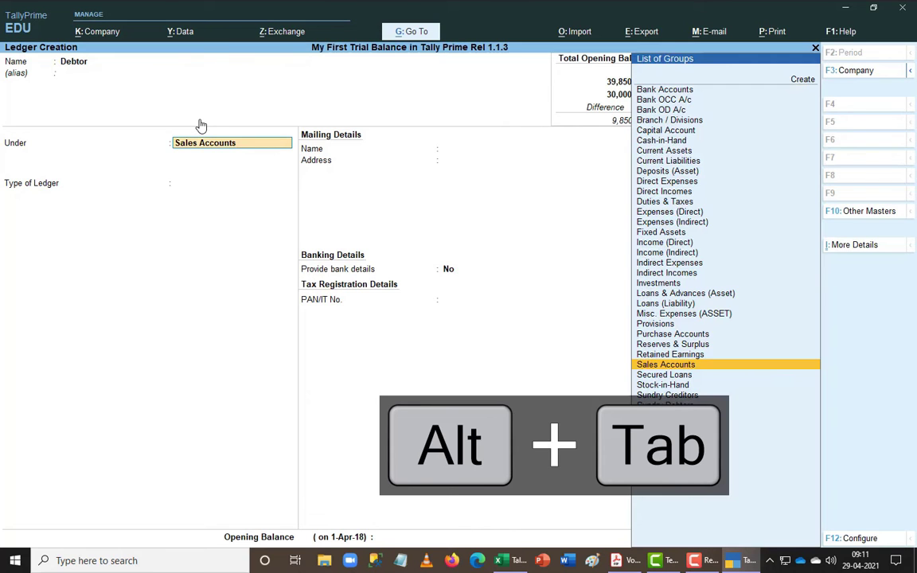
text(Sun)
key(Down)
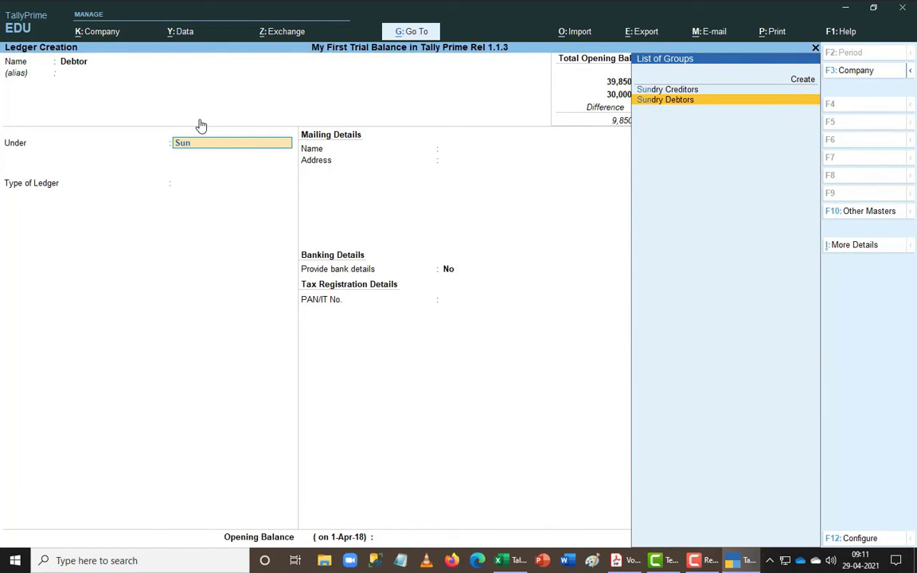
key(Return)
key(ctrl+End)
- Check the debtor amount in the PDF, set the Debtor ledger's opening balance to 4,250 Dr, and save it without entering bill details
key(alt+Tab)
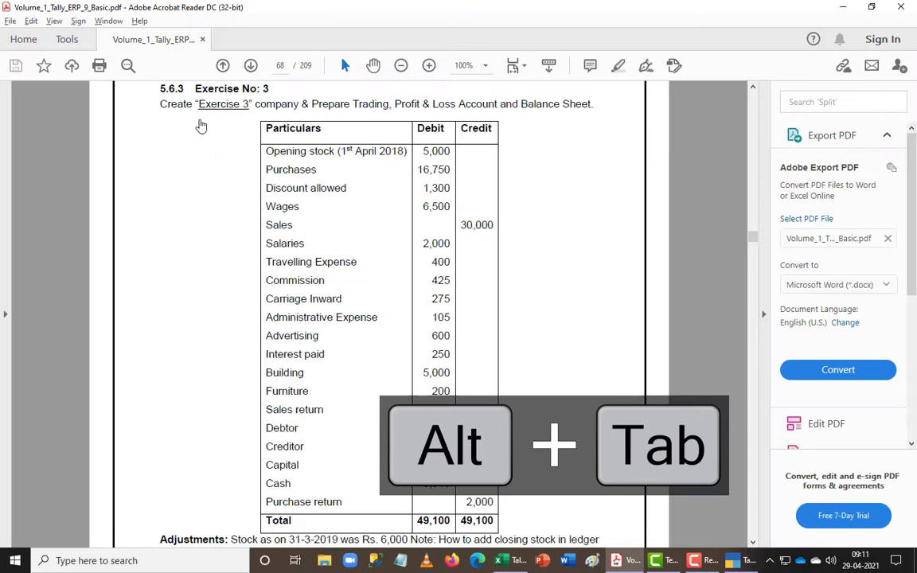
key(alt+Tab)
text(4250)
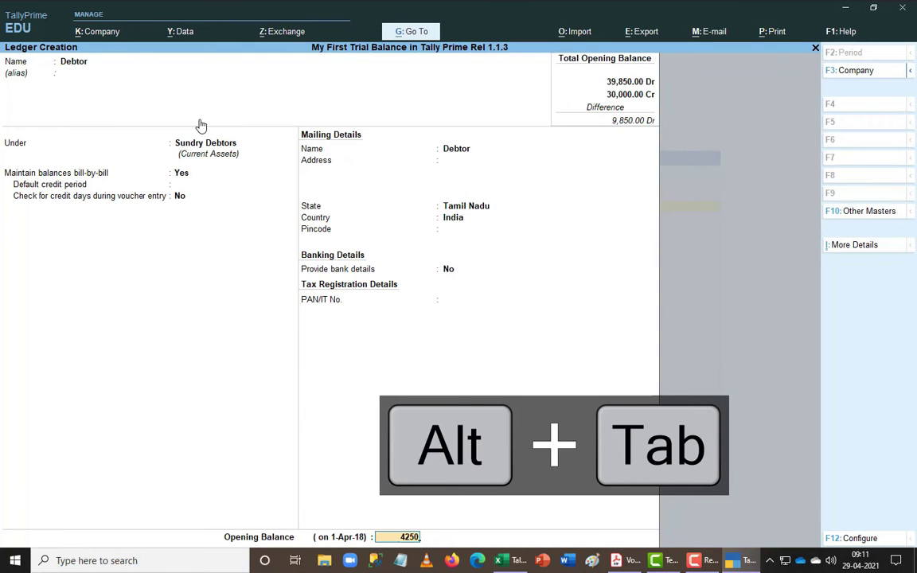
key(Return)
key(Return)
key(ctrl+a)
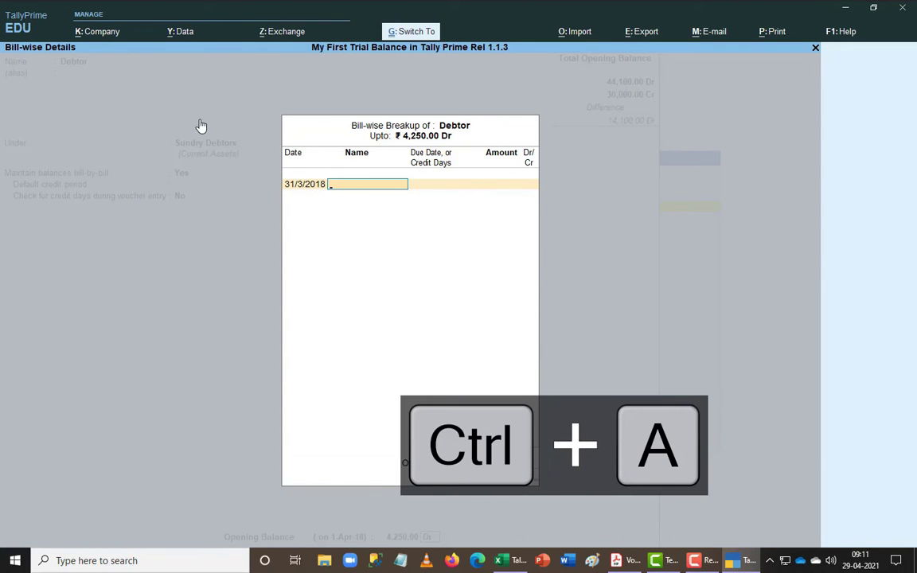
key(ctrl+a)
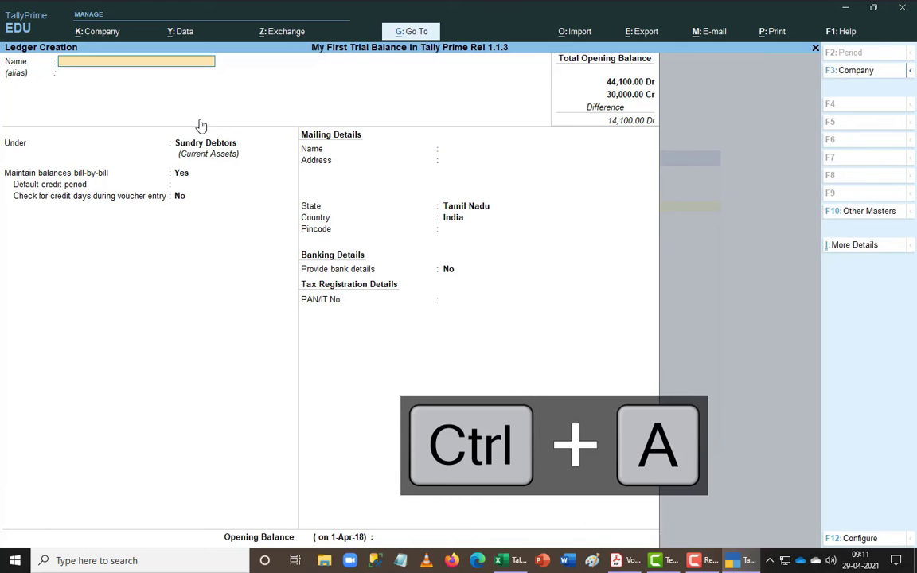
- Start a Creditor ledger without an alias under Sundry Creditors, keeping the default bill-by-bill and mailing details, following the PDF trial balance
key(alt+Tab)
key(alt+Tab)
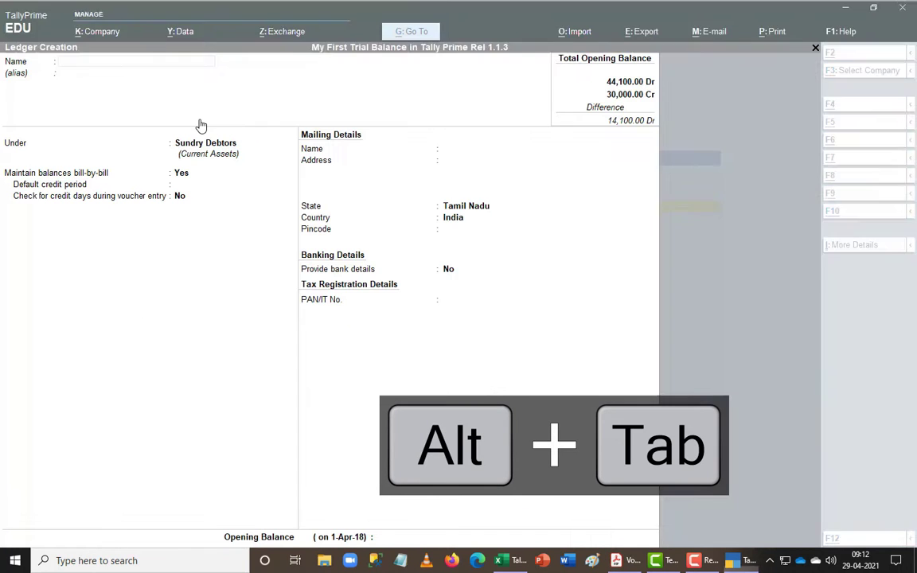
text(Creditor)
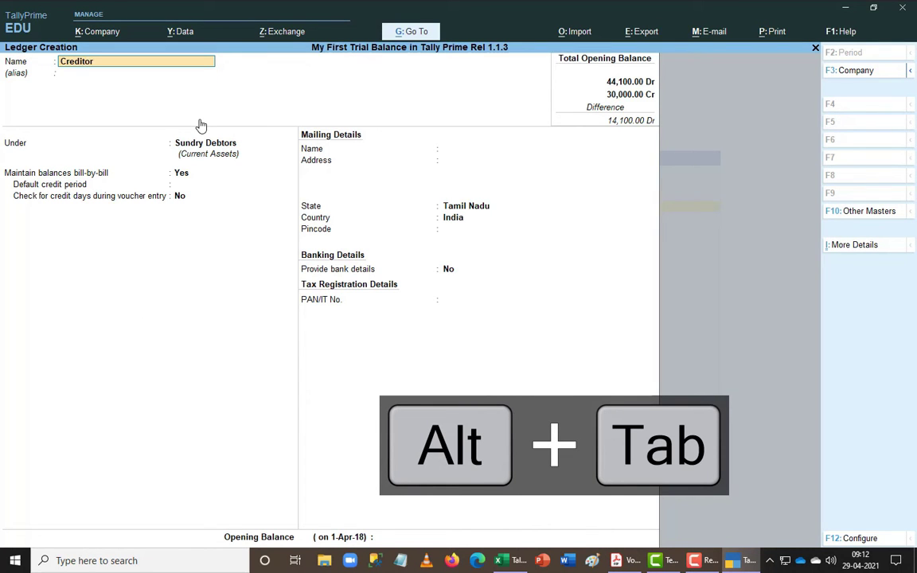
key(Return)
text(Su)
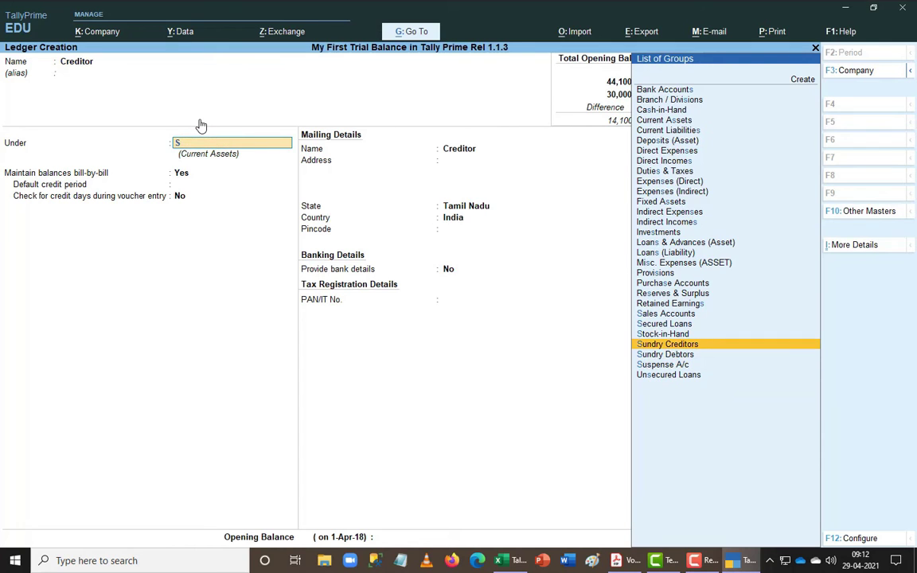
key(Return)
key(ctrl+End)
- Check the creditor amount in the PDF, set the Creditor ledger's opening balance to 2,100 Cr, and save it without entering bill details
key(alt+Tab)
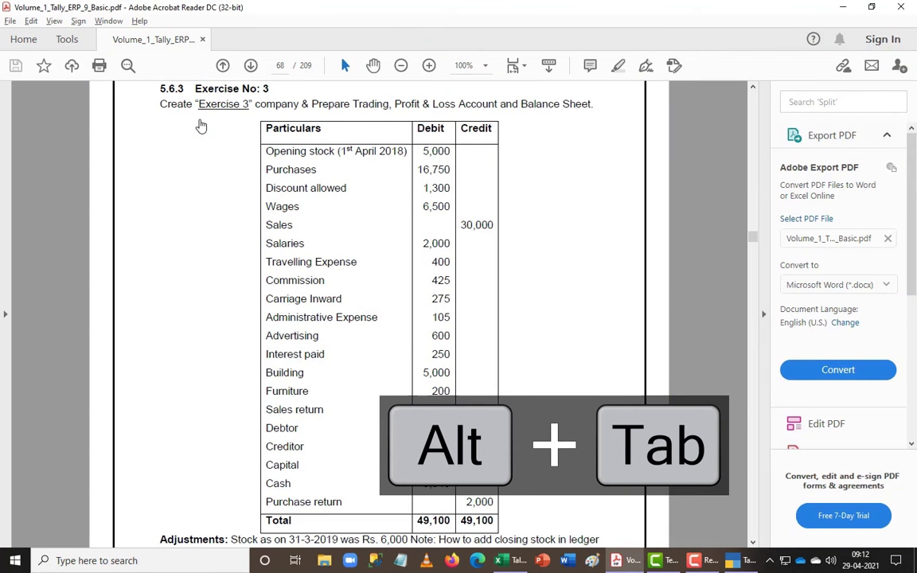
key(alt+Tab)
text(2100)
key(Return)
key(Return)
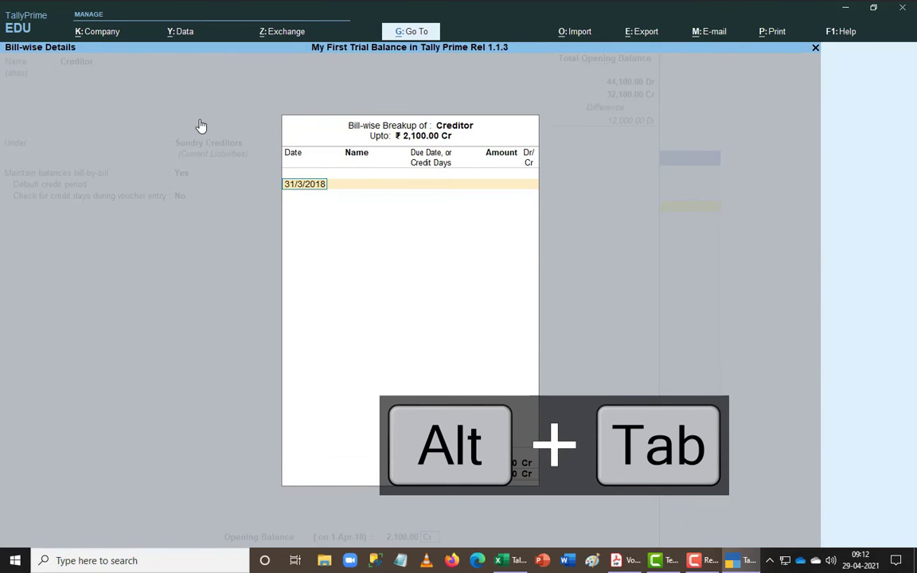
key(Return)
key(Return)
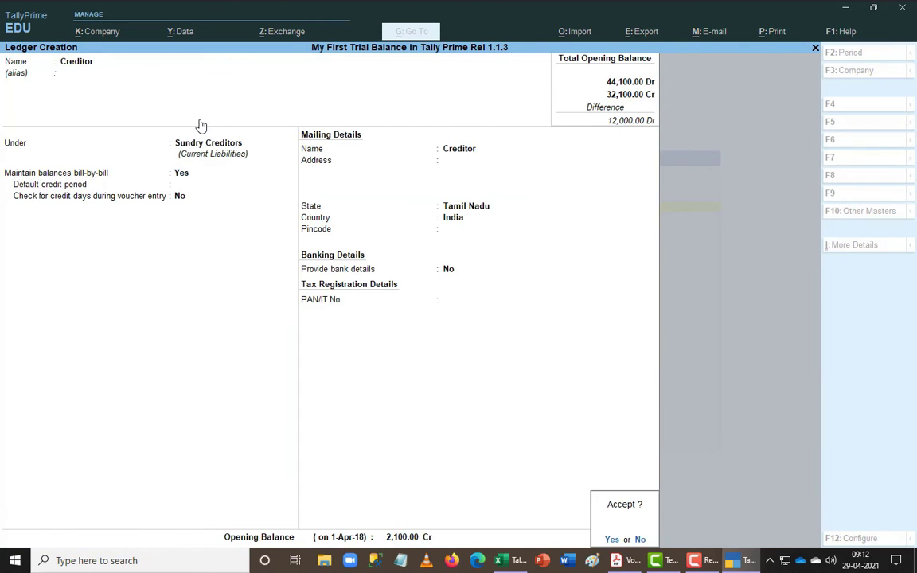
key(Return)
- Start a Capital ledger without an alias under Capital Account, keeping the default mailing details, following the PDF trial balance
key(alt+Tab)
key(alt+Tab)
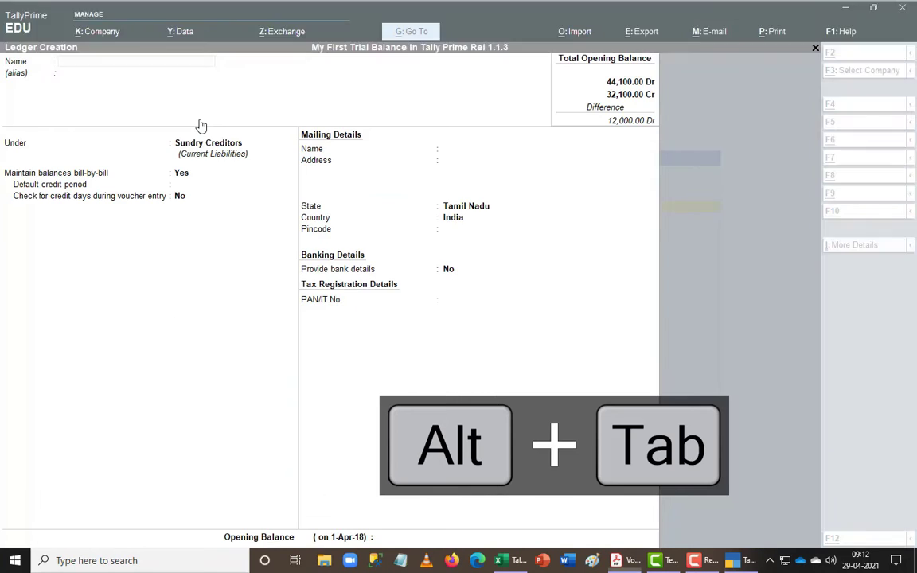
text(Capital)
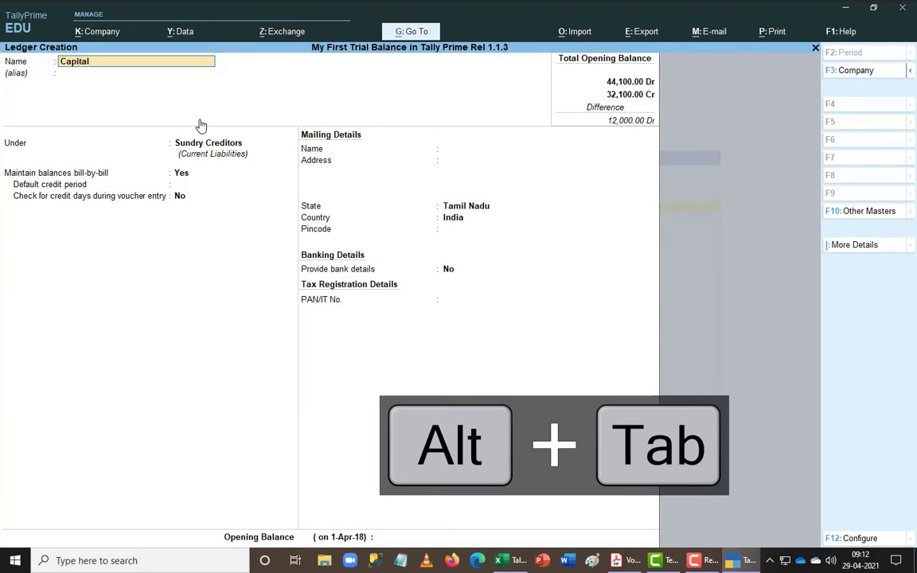
key(Return)
key(Return)
text(Ca)
key(Down)
key(Return)
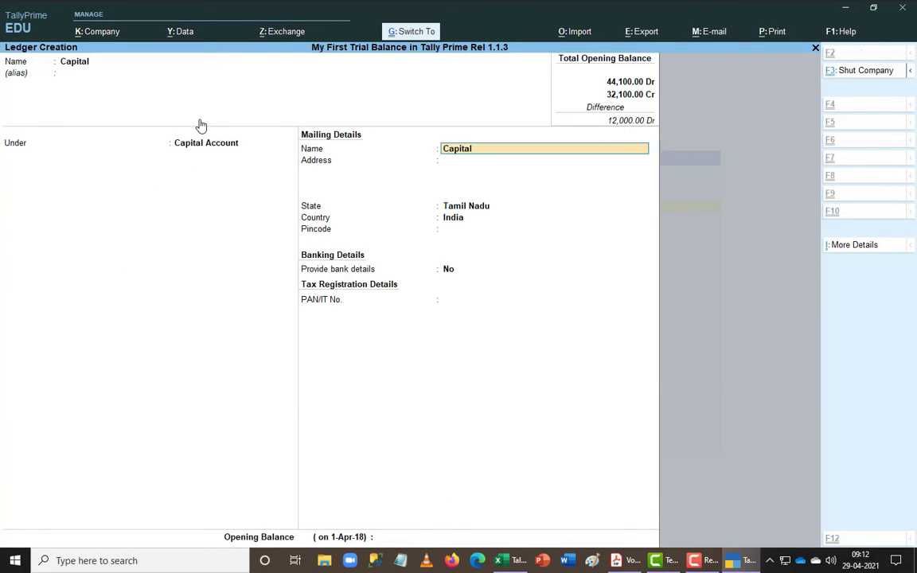
key(ctrl+End)
- Check the capital amount in the PDF, set the Capital ledger's opening balance to 15,000 Cr, and save the ledger
key(alt+Tab)
key(alt+Tab)
text(15000)
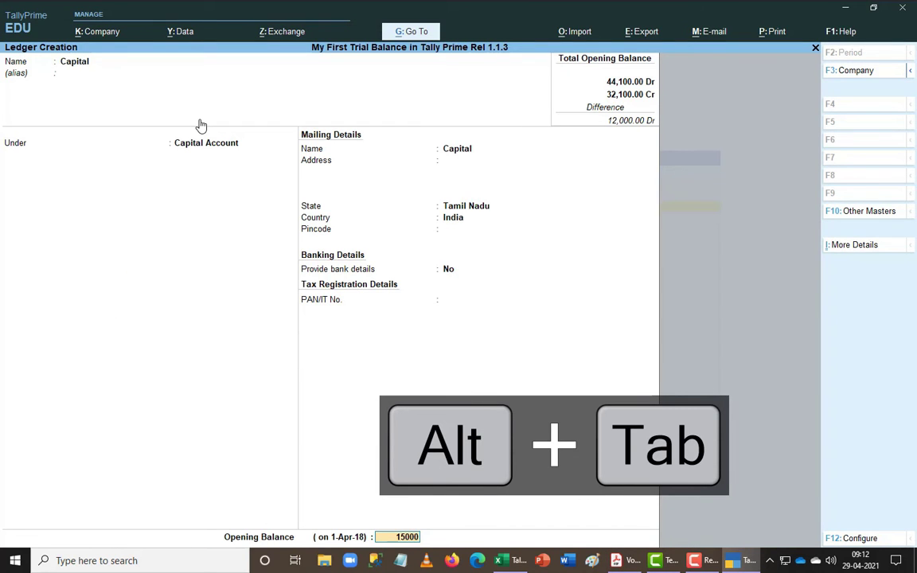
key(Return)
key(Return)
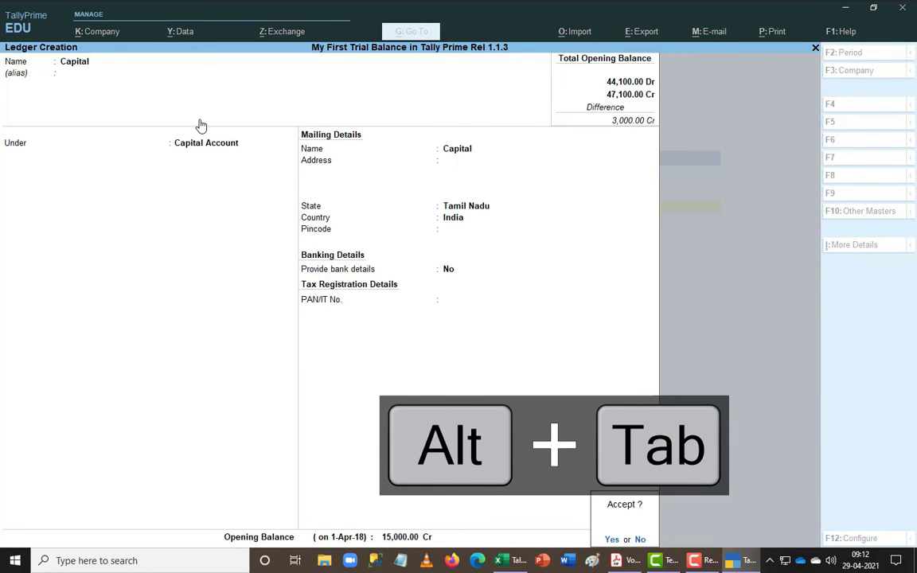
key(Return)
- Save the Capital ledger and start a Purchase Returns ledger without an alias under Purchase Accounts, with Type of Ledger Not Applicable
key(alt+Tab)
key(alt+Tab)
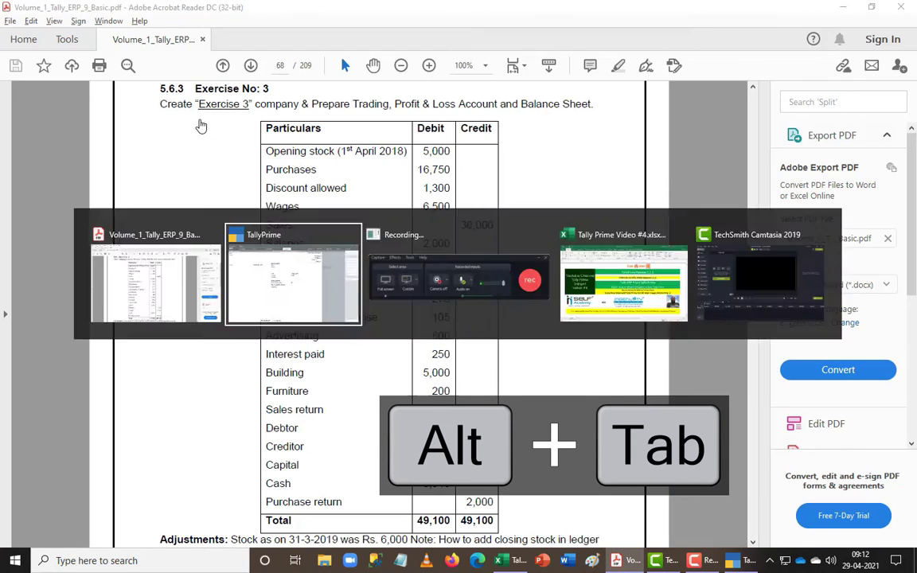
text(Purchas)
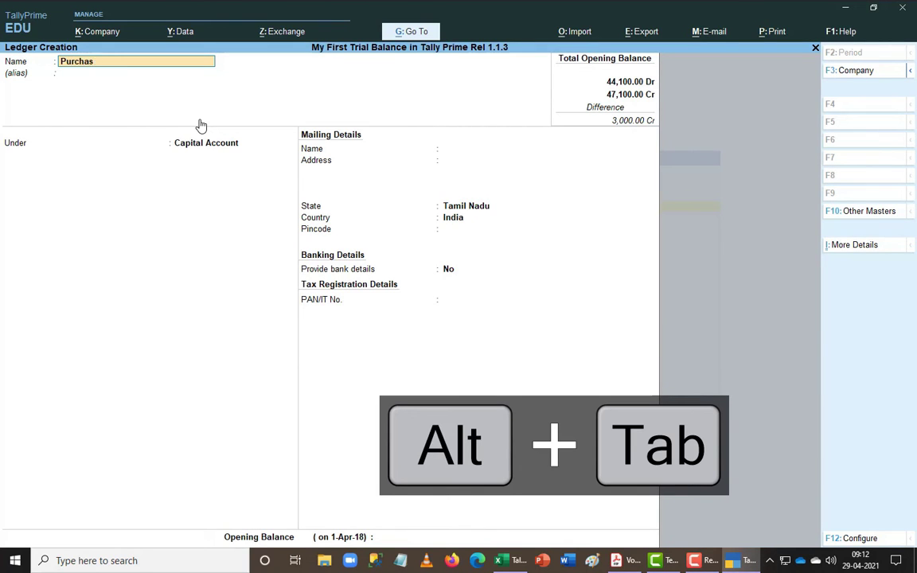
text(e Returns)
key(Return)
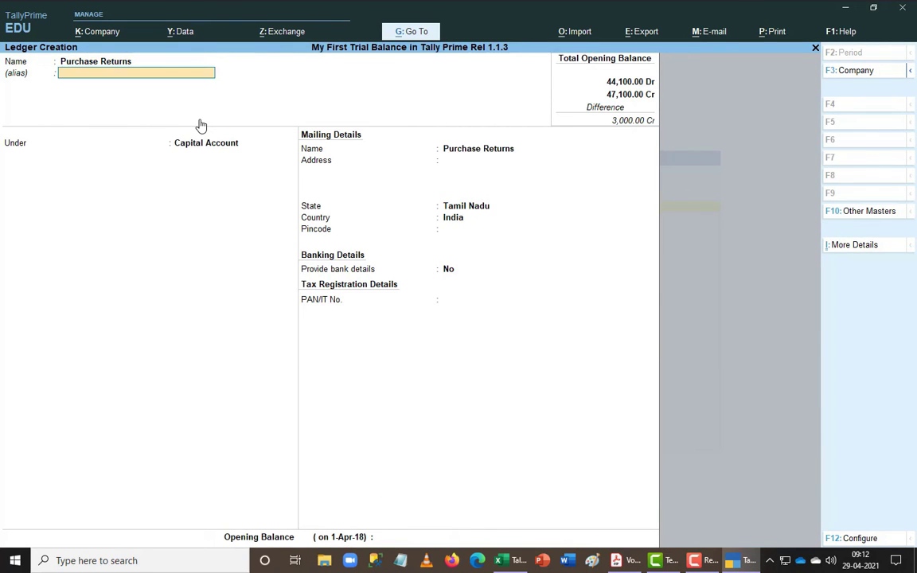
text(Pur)
key(Return)
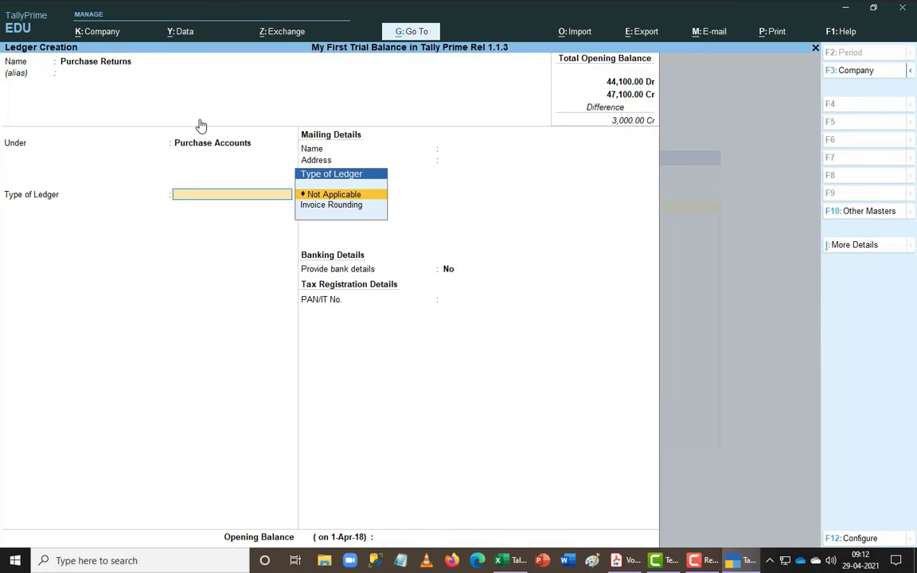
key(ctrl+End)
key(Return)
key(Return)
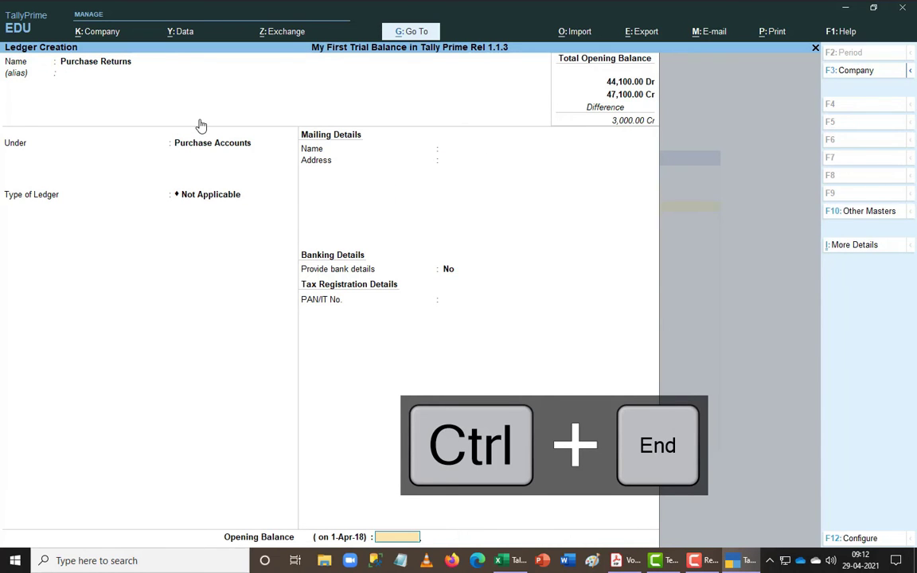
- Check the purchase return amount in the PDF, set the Purchase Returns ledger's opening balance to 2,000 Cr, and save the ledger
key(alt+Tab)
key(alt+Tab)
text(2000)
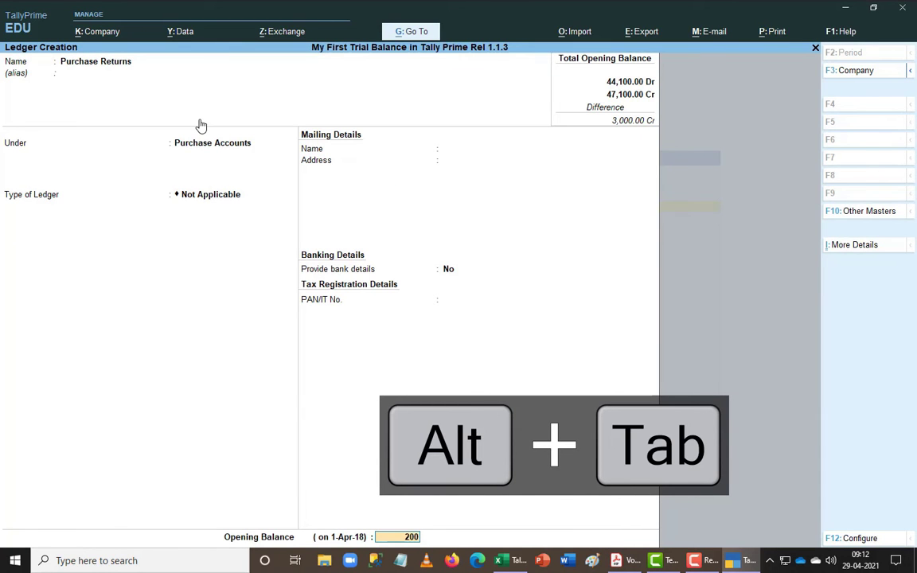
key(Return)
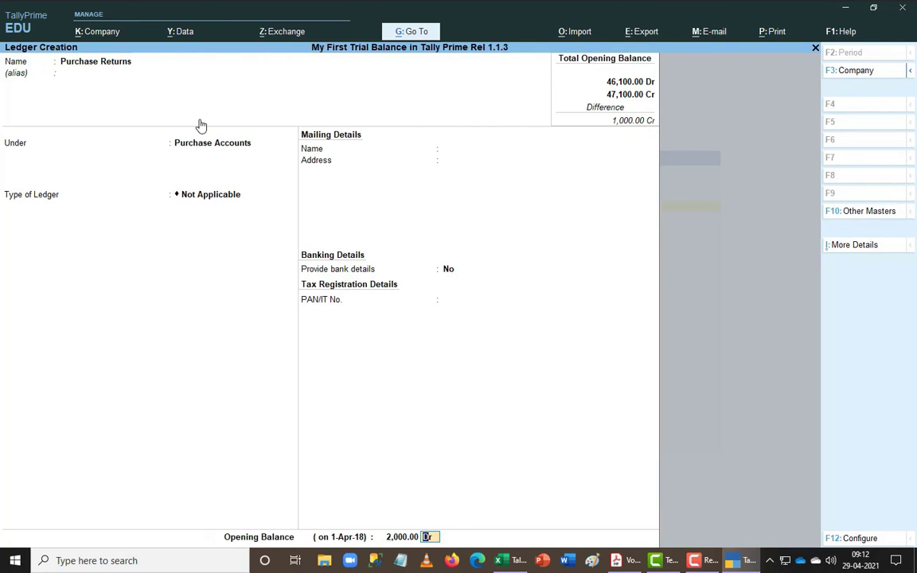
text(c)
key(Return)
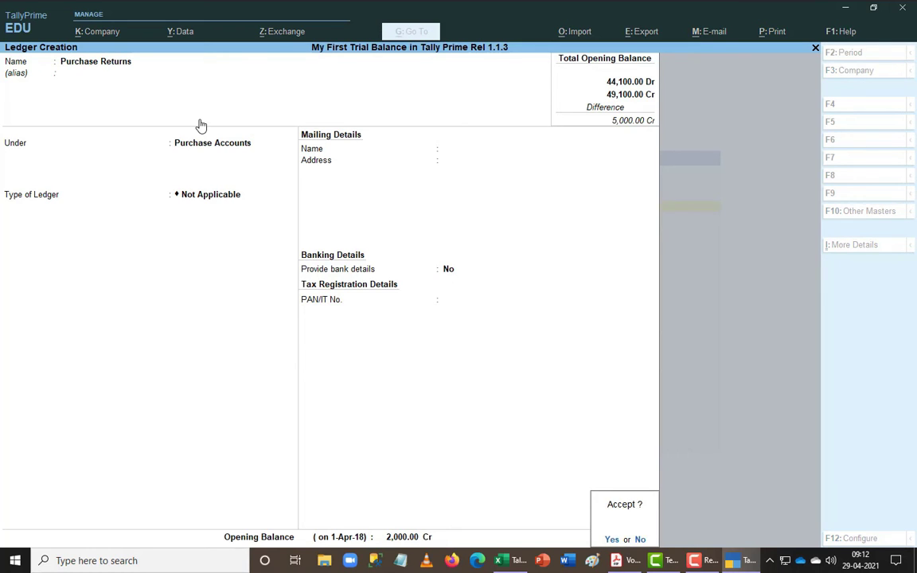
key(Return)
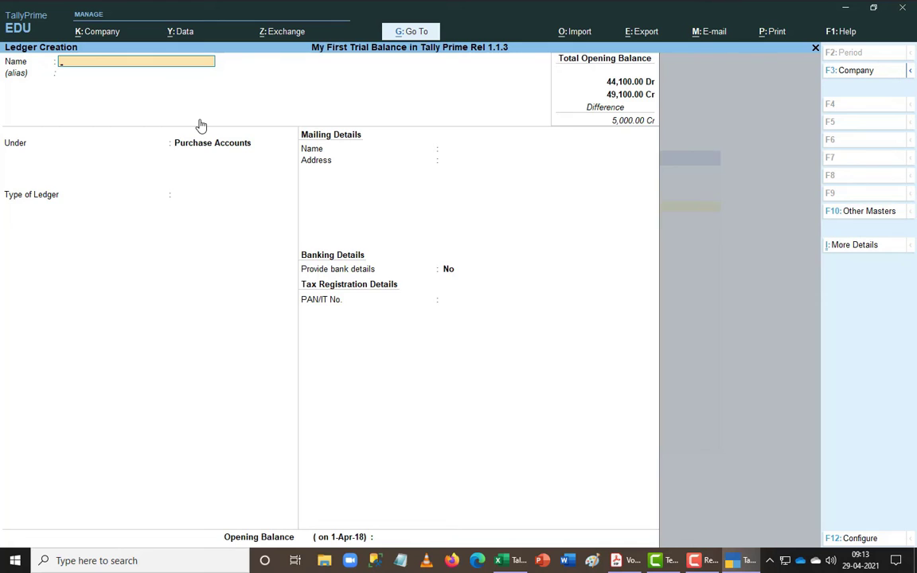
- Set Integrate Accounts with Inventory to No in the company features, keep the other settings, and save
key(F11)
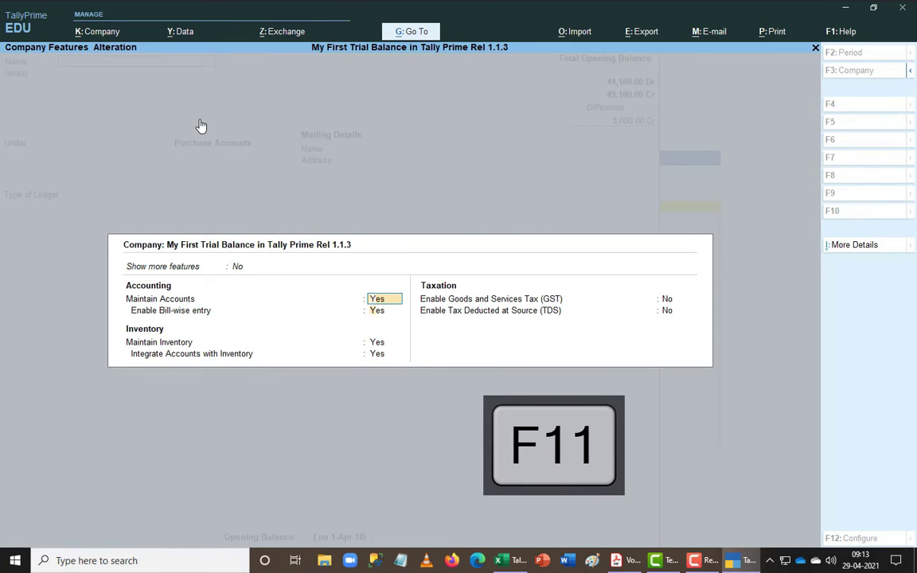
key(Return)
key(Return)
key(Return)
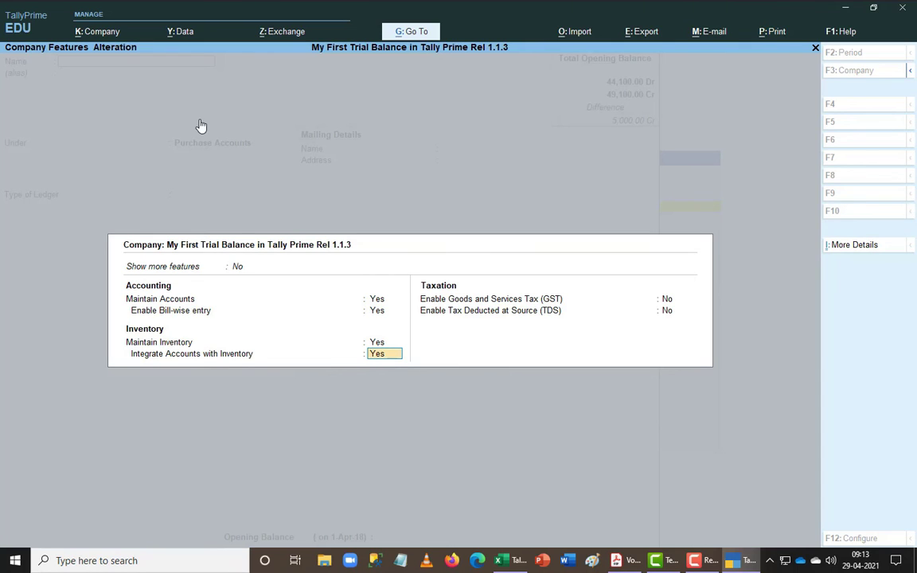
text(n)
key(Return)
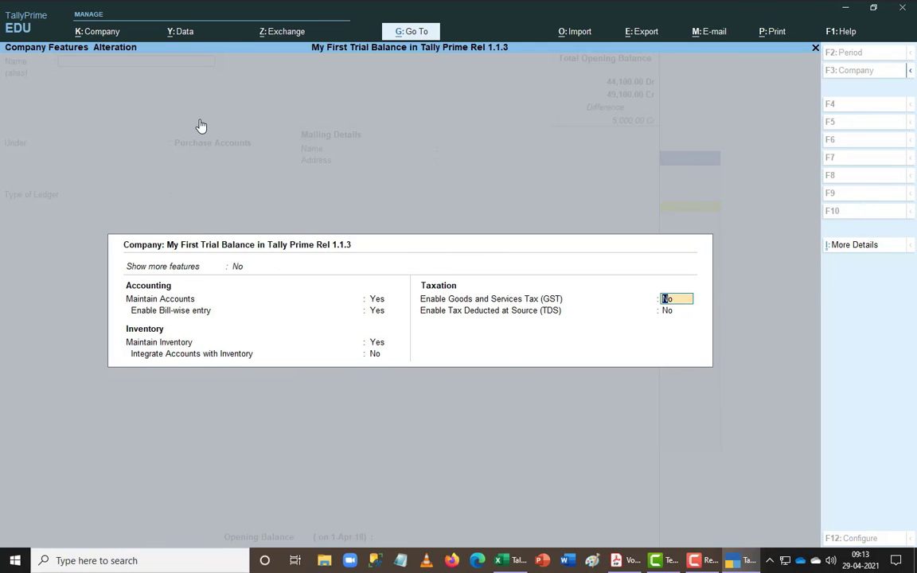
key(Return)
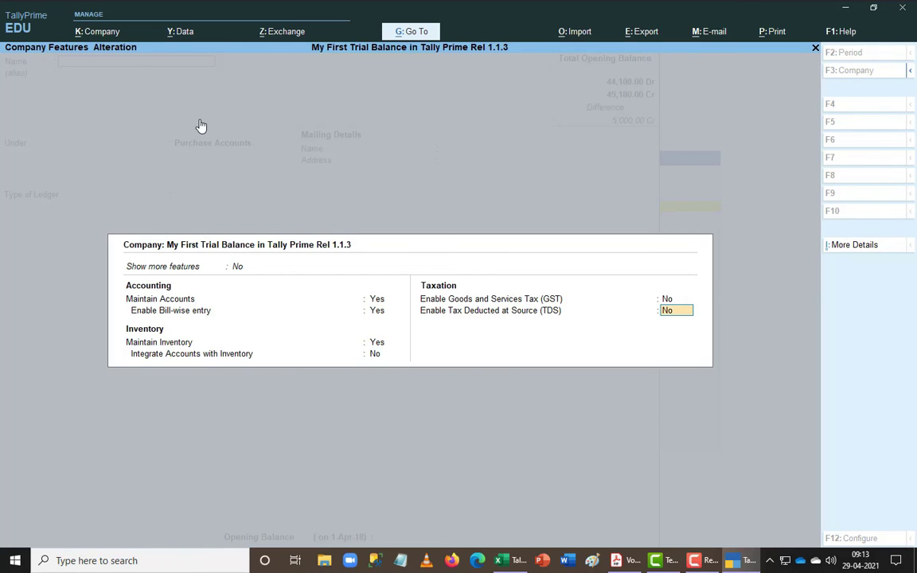
key(Return)
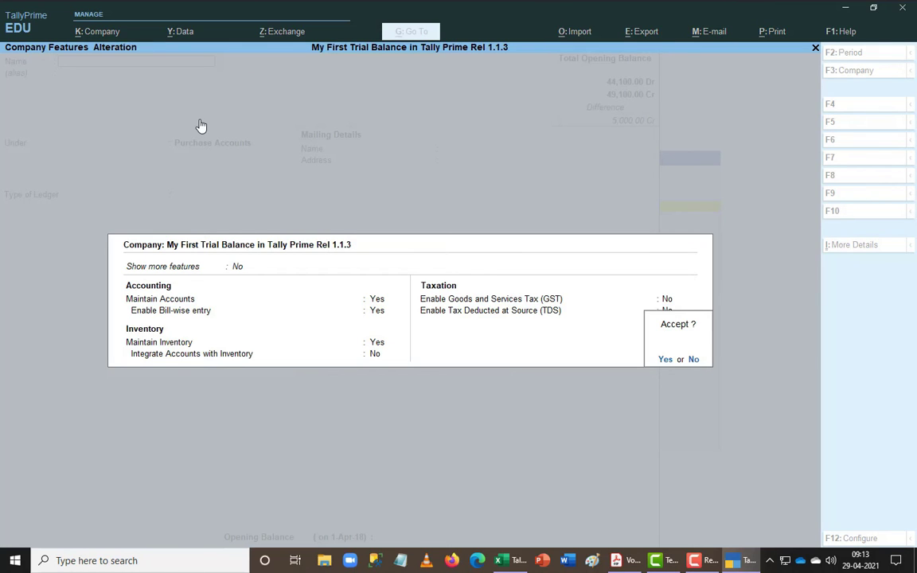
key(Return)
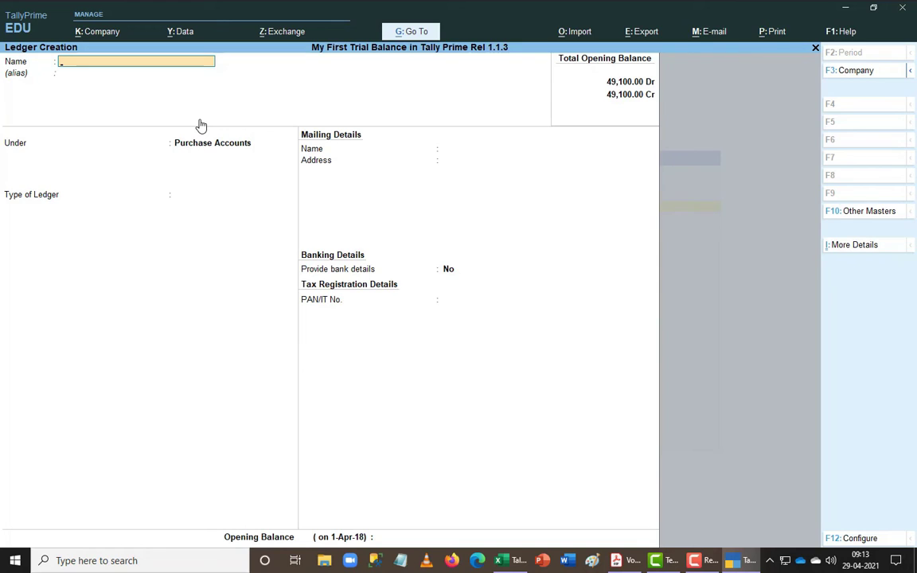
- Leave ledger creation and display the company's Trial Balance in detailed form
key(Escape)
key(Return)
key(Escape)
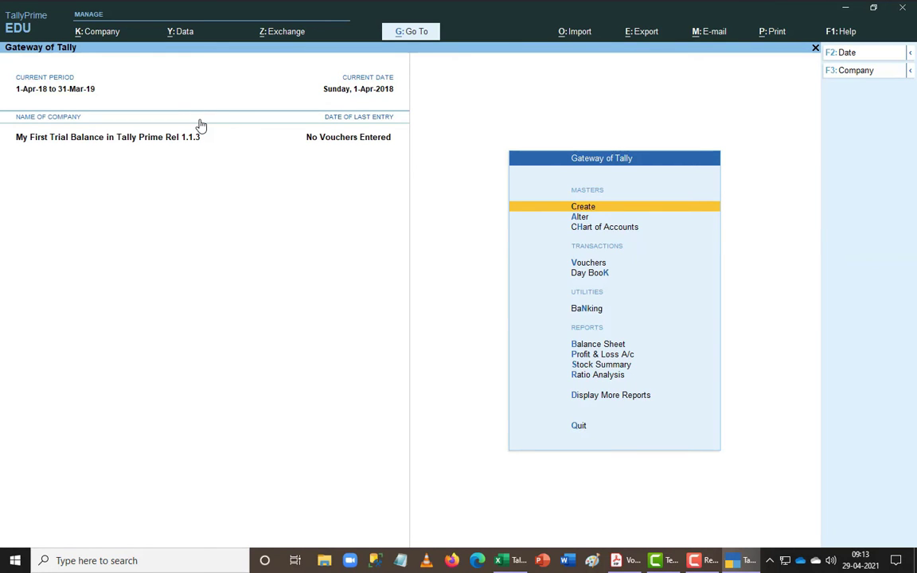
key(d)
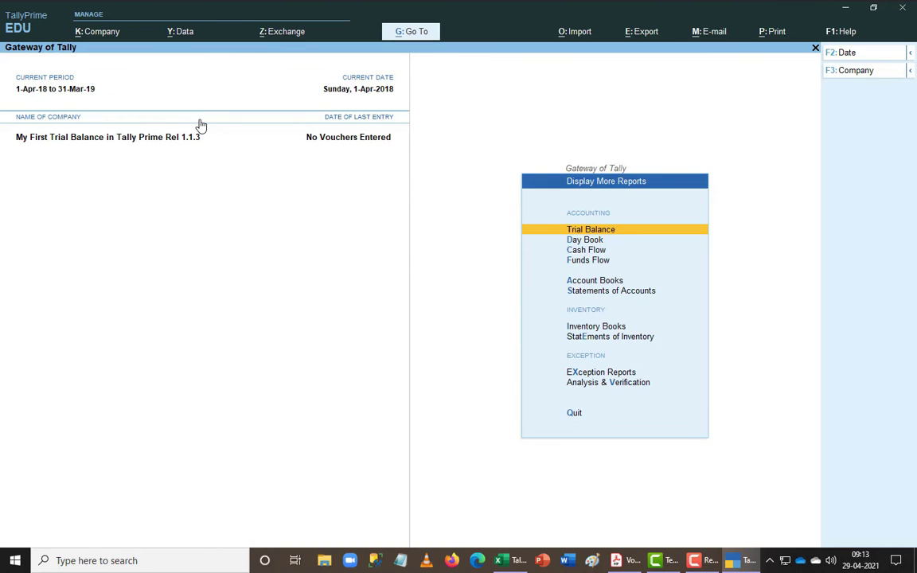
key(Return)
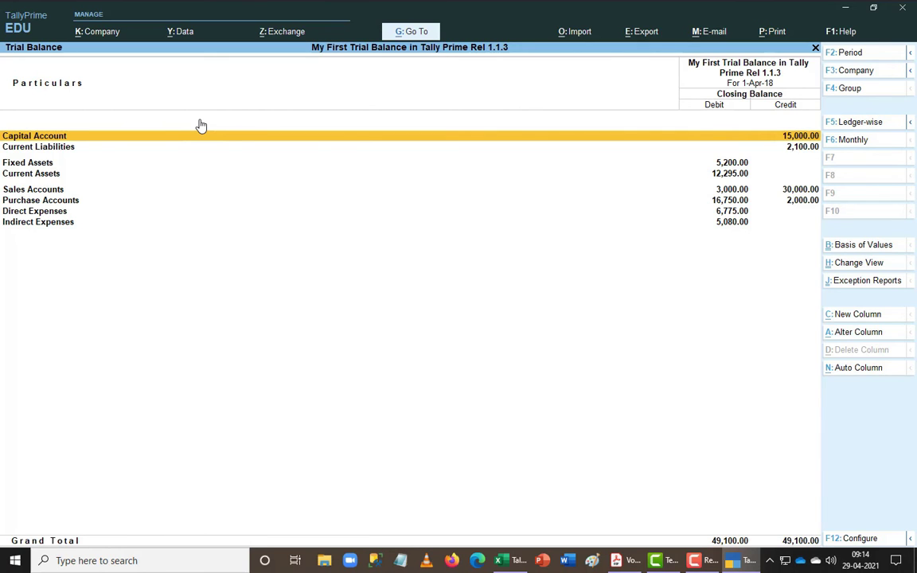
key(alt+F1)
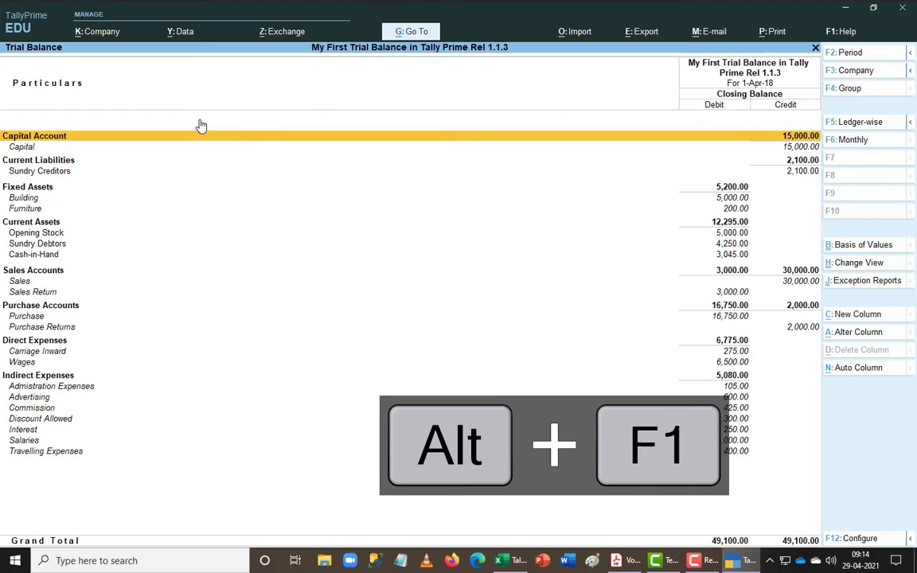
- Expand Sundry Creditors in the Trial Balance down to its ledgers
key(Down)
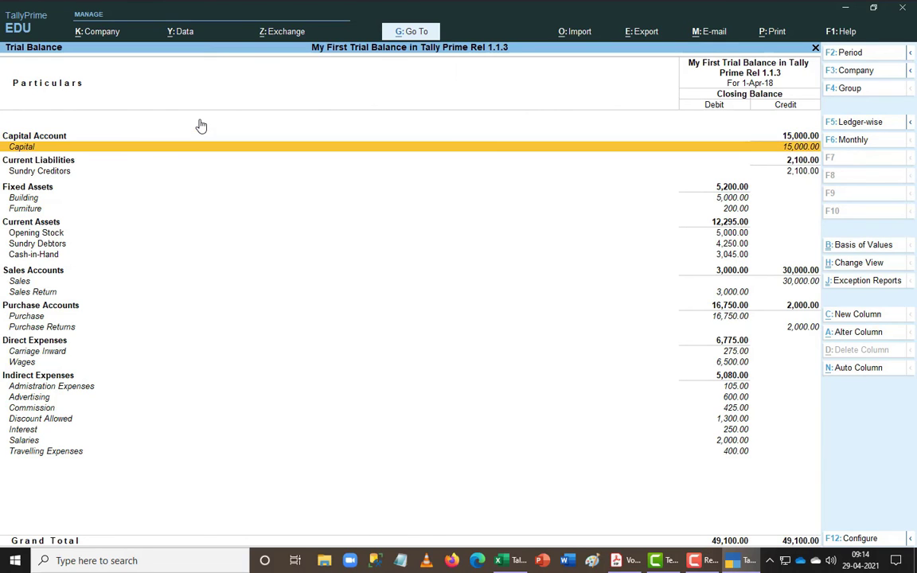
key(Down)
key(Down)
key(shift+Return)
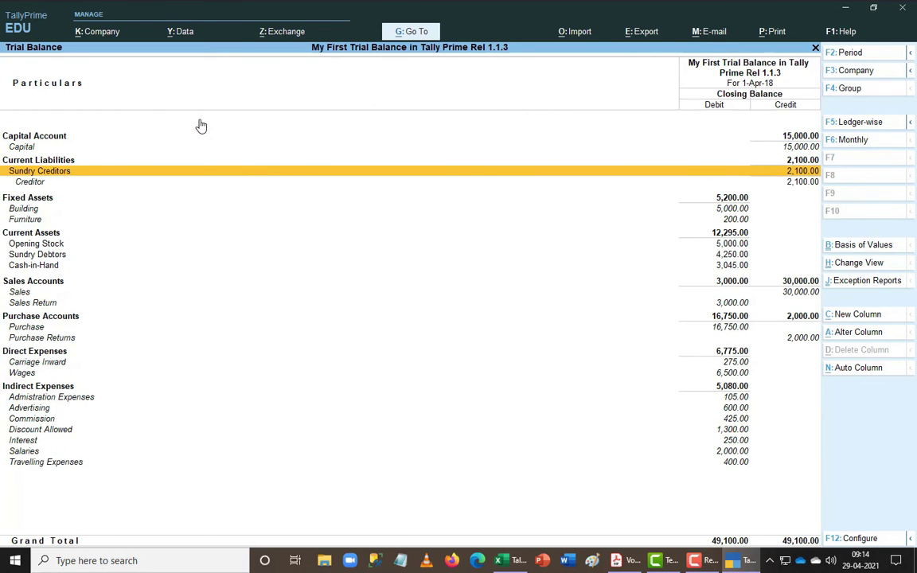
- Look through the Trial Balance entries and expand Sundry Debtors and Opening Stock down to their ledgers
key(Down)
key(Down)
key(Down)
key(Down)
key(Down)
key(Down)
key(Down)
key(Down)
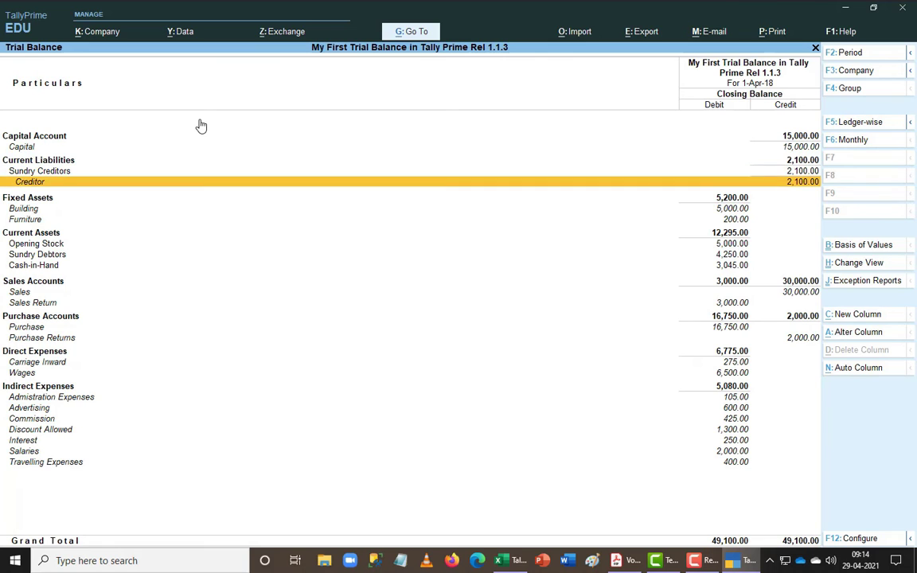
key(Down)
key(Down)
key(Down)
key(Down)
key(Down)
key(Down)
key(Down)
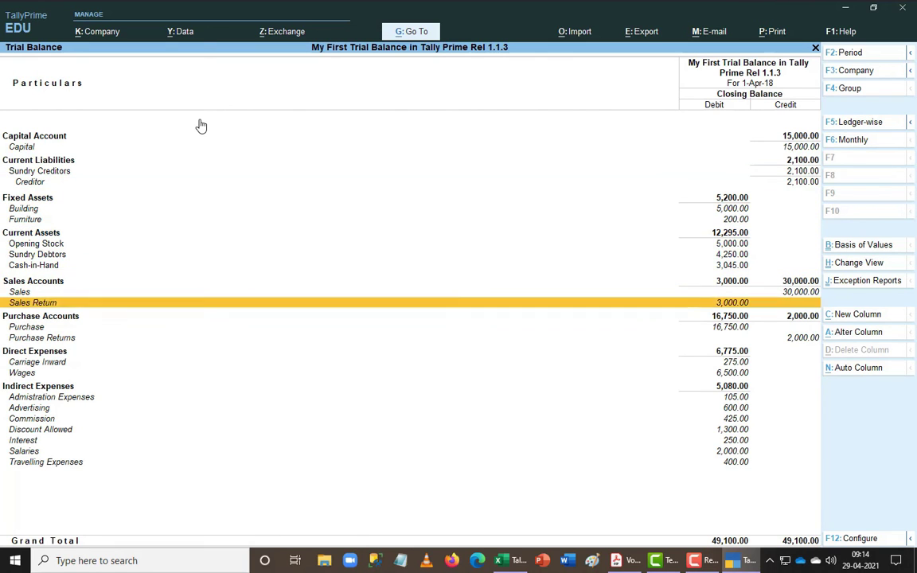
key(Up)
key(Up)
key(Up)
key(Up)
key(Up)
key(Up)
key(Up)
key(Up)
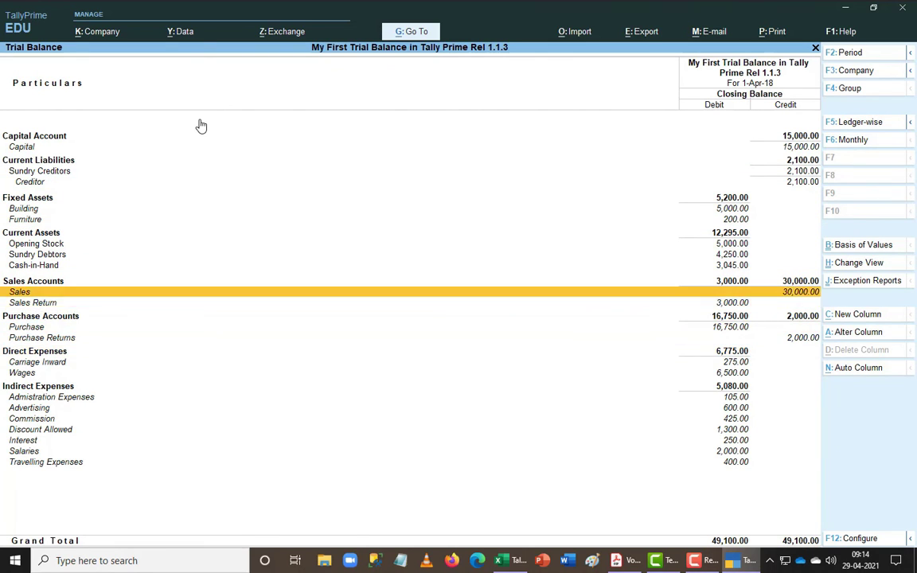
key(shift+Return)
key(Up)
key(shift+Return)
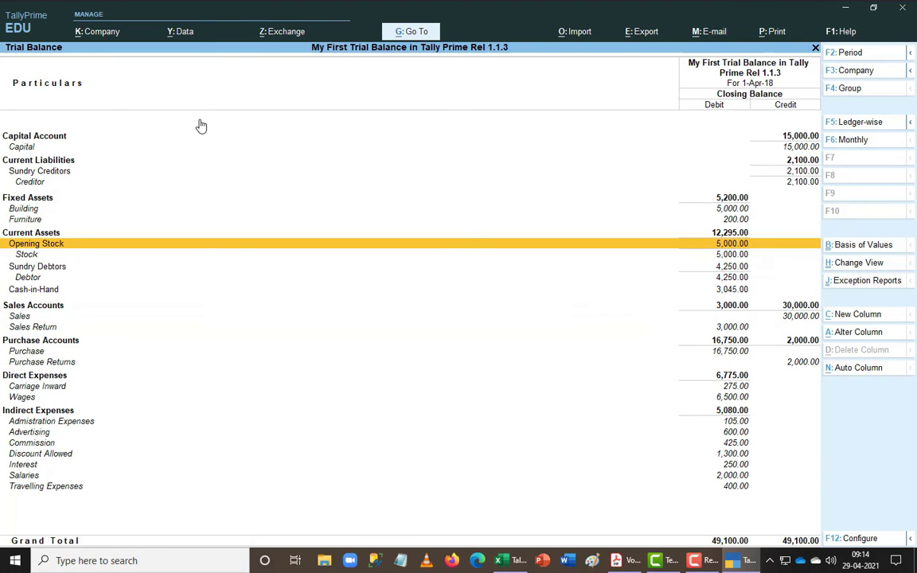
- Expand Cash-in-Hand in the Trial Balance down to its ledgers
key(Down)
key(Down)
key(Down)
key(Down)
key(shift+Return)
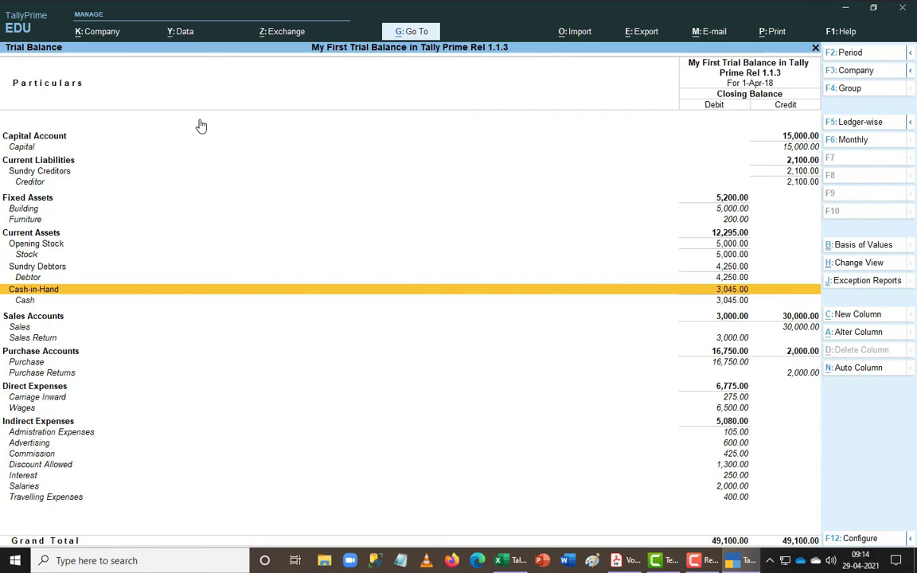
- View the Trial Balance ledger-wise and return it to the group-wise view
key(ctrl+h)
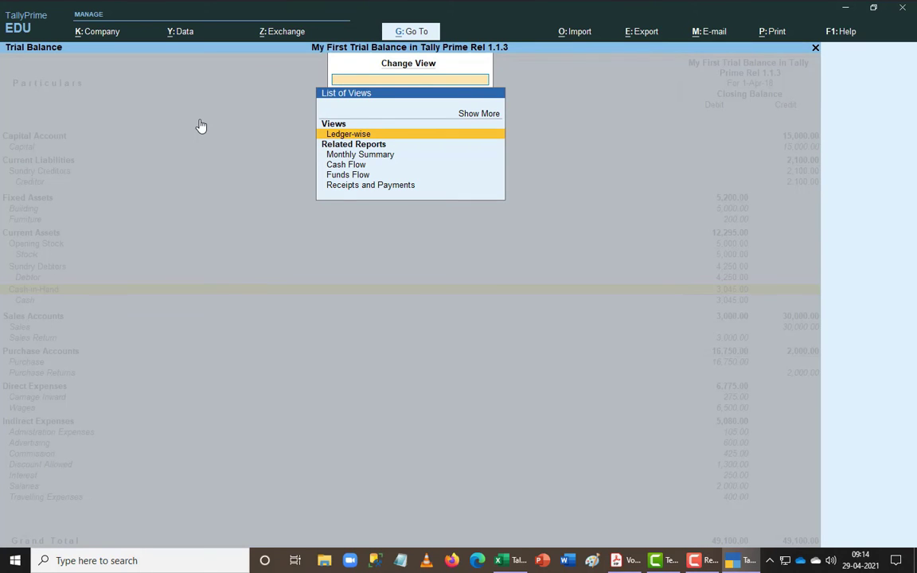
key(Return)
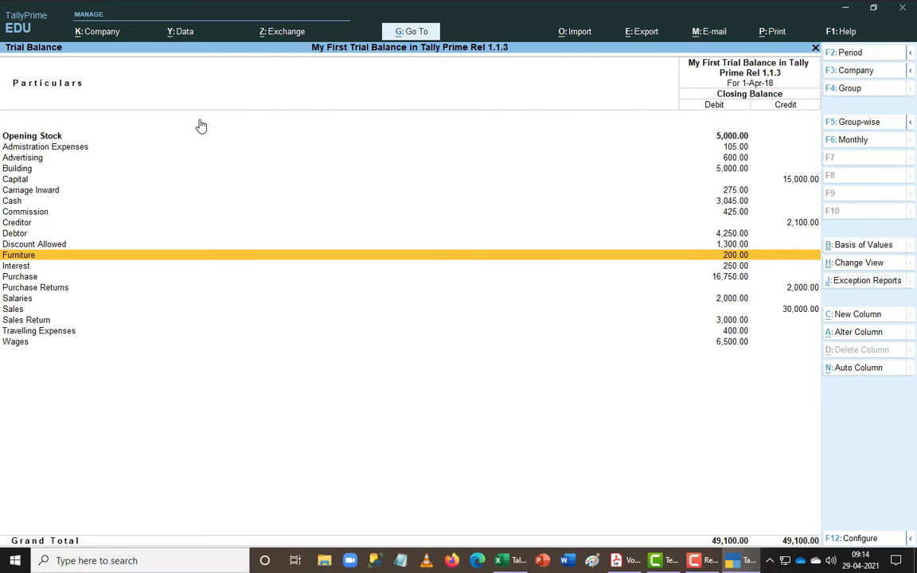
key(ctrl+h)
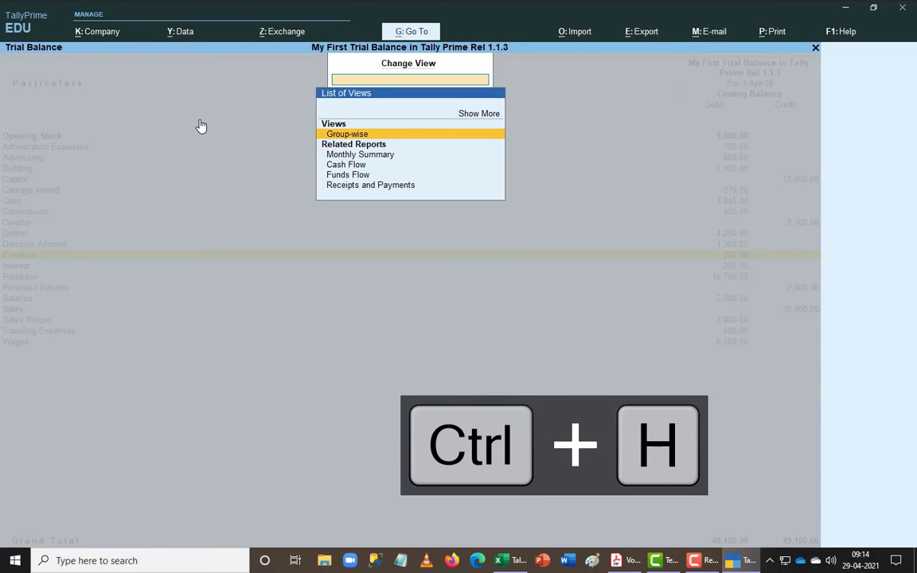
key(Return)
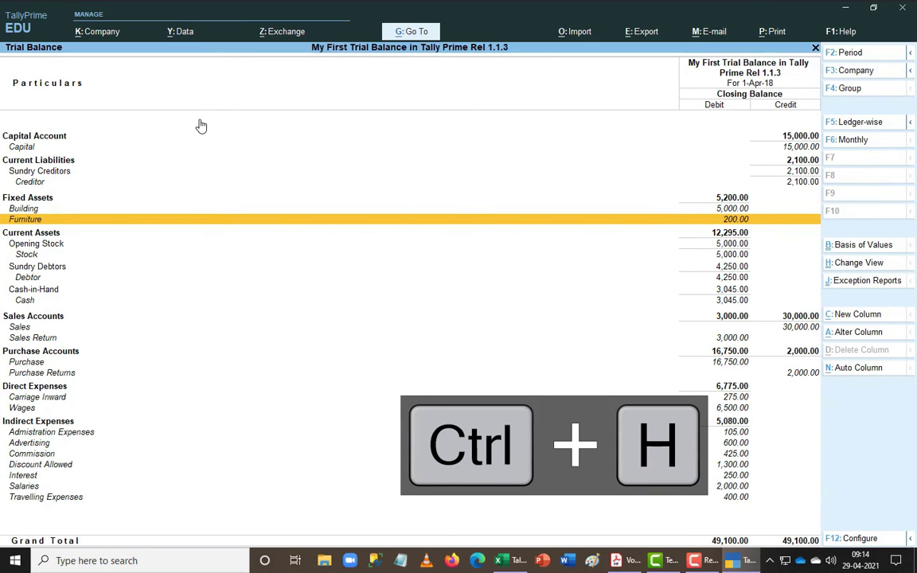
- Display the related Receipts and Payments report from the Trial Balance in detailed form
key(ctrl+h)
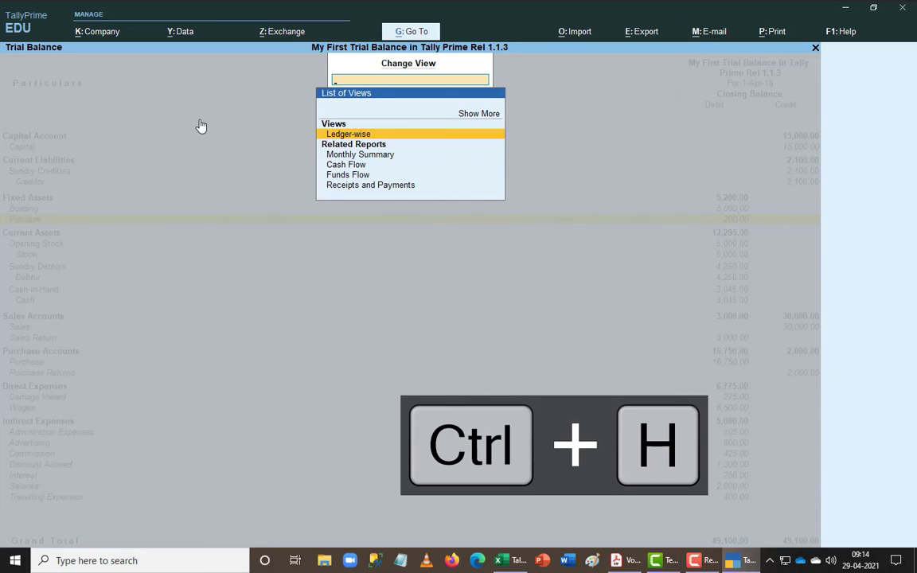
key(Down)
key(Down)
key(Down)
key(Down)
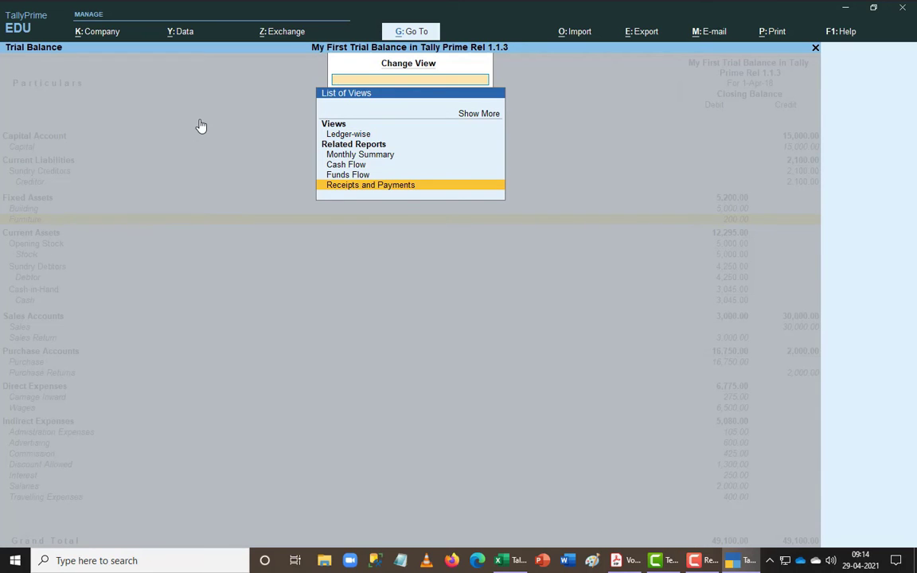
key(Return)
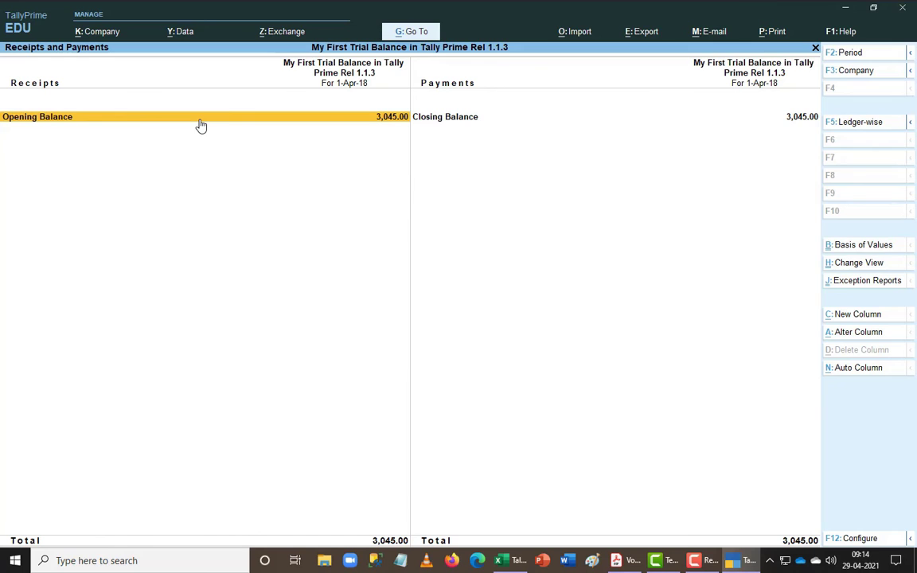
key(alt+F1)
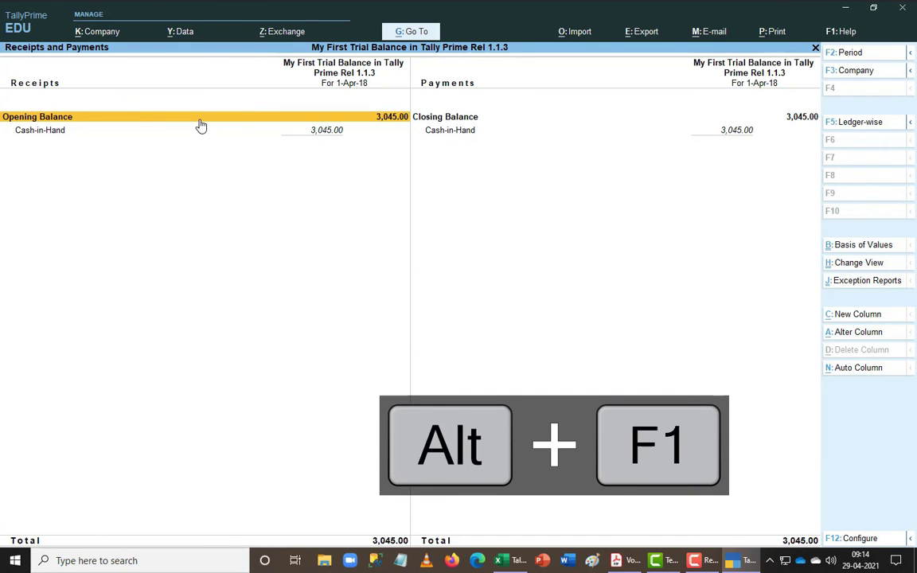
- View the Receipts and Payments report vertically and ledger-wise, and return to the Trial Balance
key(ctrl+h)
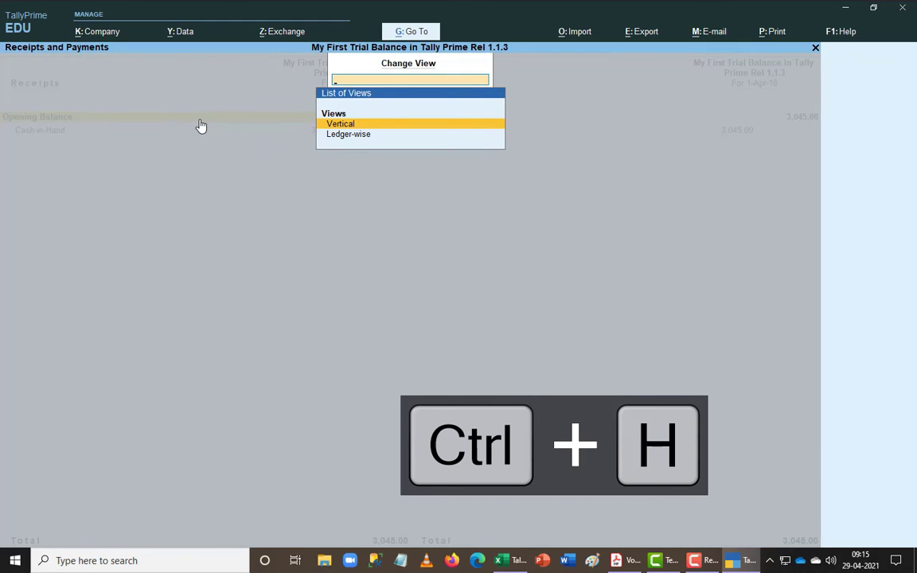
key(Return)
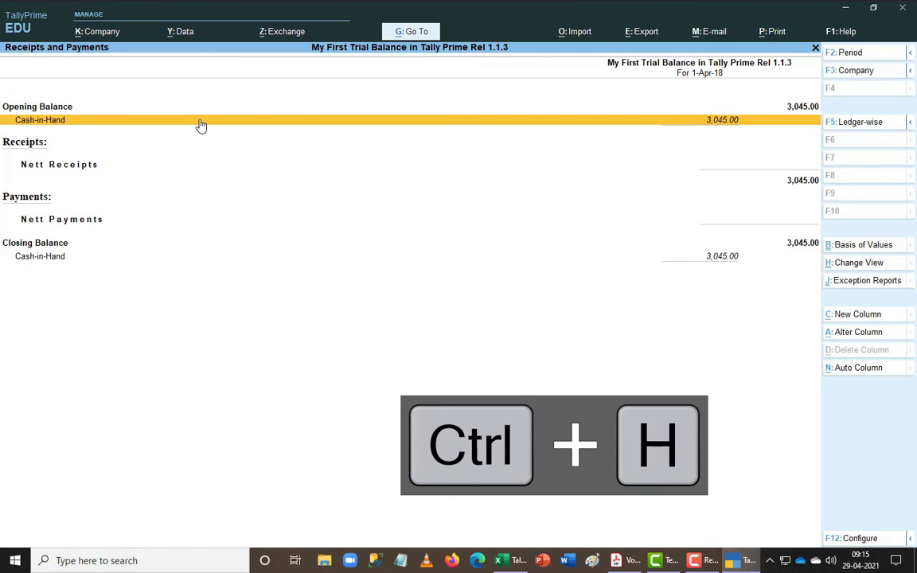
key(ctrl+h)
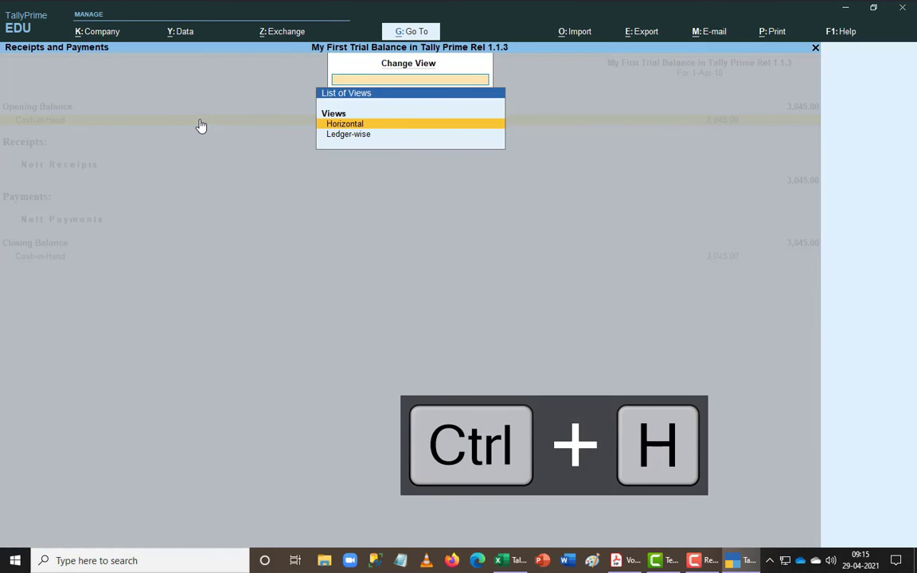
key(Down)
key(Return)
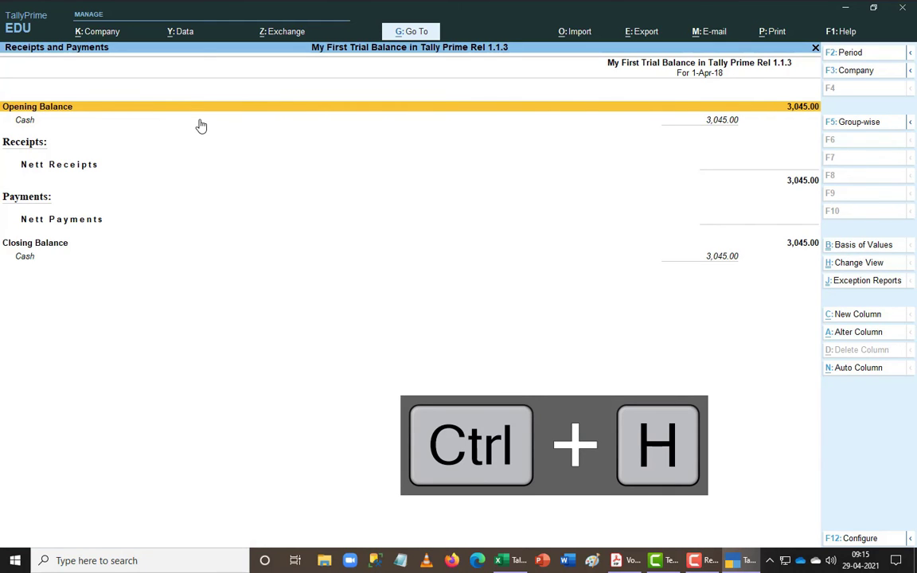
key(Escape)
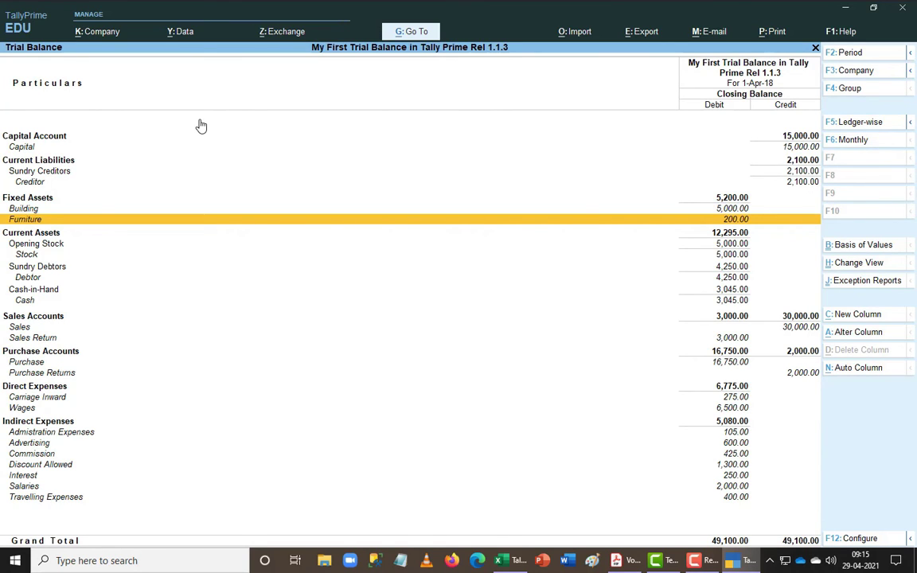
- Collapse the ledger detail under Sundry Creditors in the Trial Balance
key(Up)
key(Up)
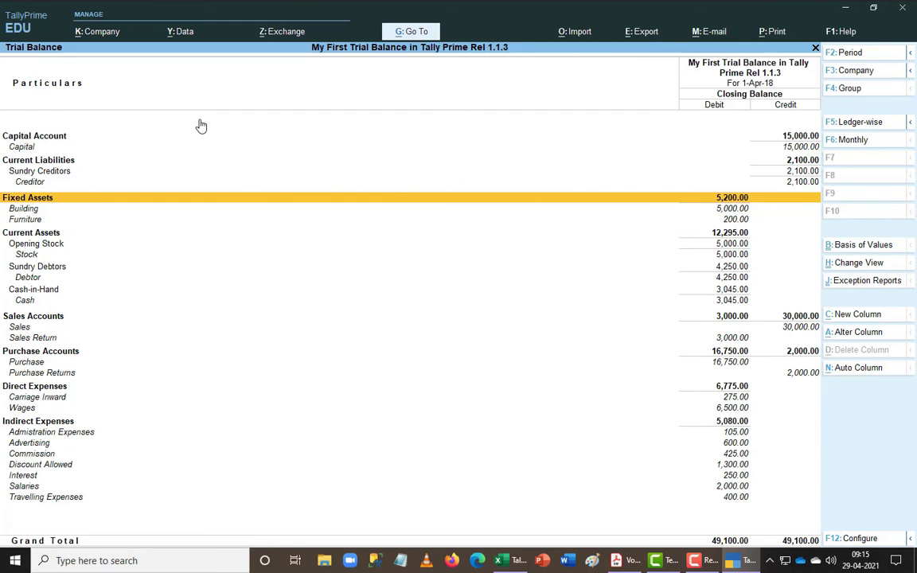
key(Down)
key(Up)
key(Up)
key(Up)
key(shift+Return)
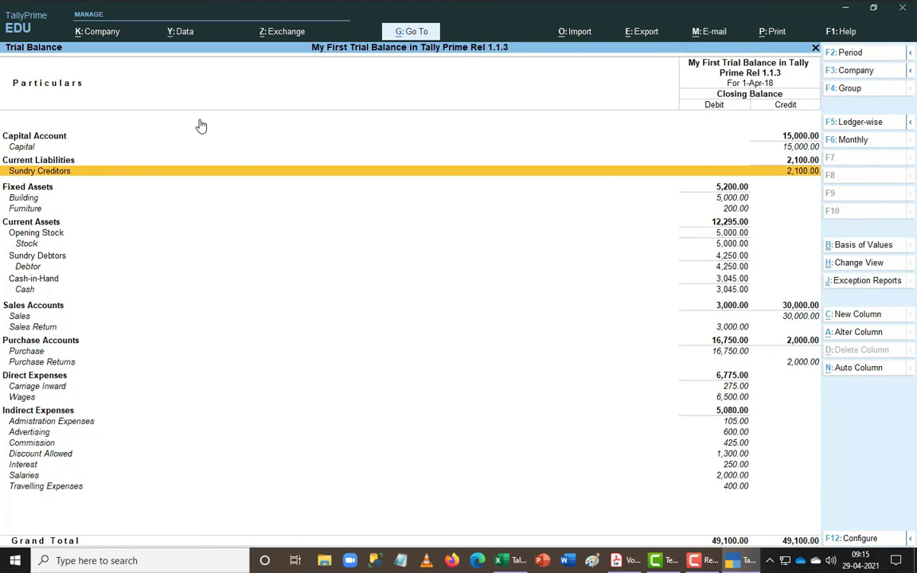
- Collapse the ledger detail under Opening Stock, Sundry Debtors and Cash-in-Hand within Current Assets
key(Down)
key(Down)
key(Down)
key(Down)
key(Down)
key(shift+Return)
key(Down)
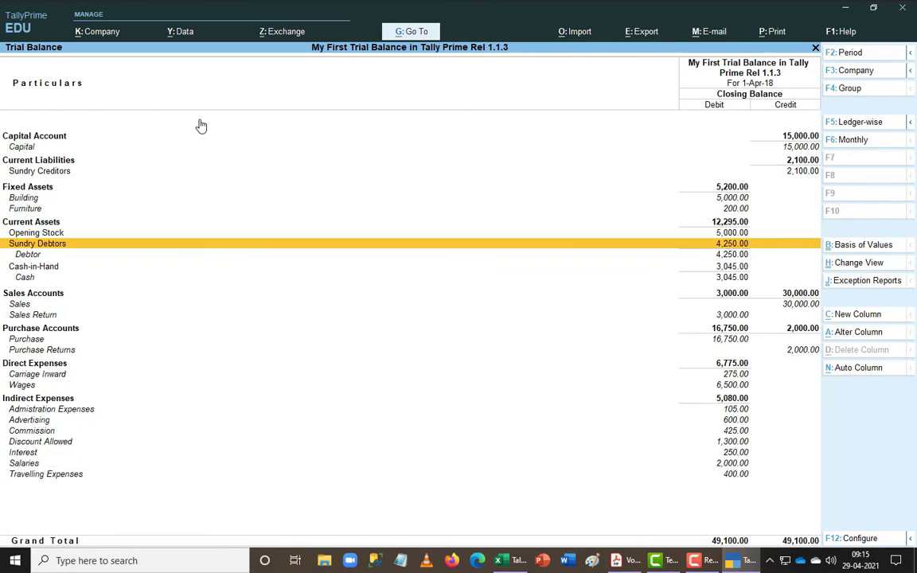
key(shift+Return)
key(Down)
key(shift+Return)
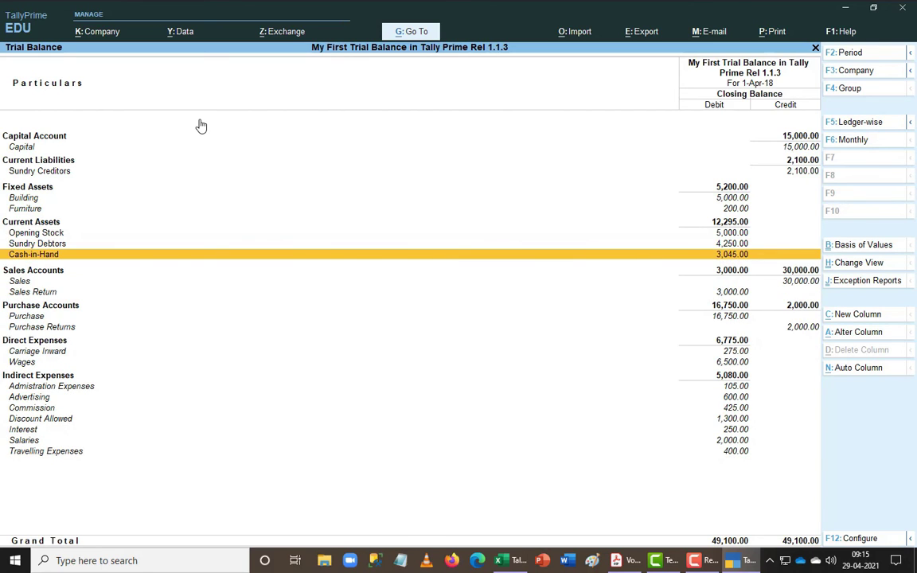
- Configure the Trial Balance to expand all levels in detailed format
key(F12)
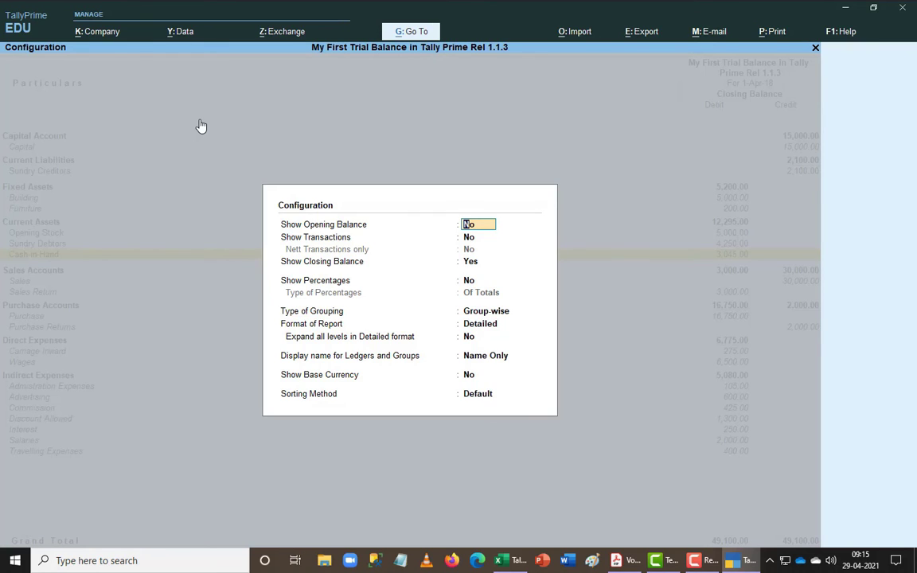
key(Return)
key(Return)
key(Return)
key(Return)
key(Return)
key(Return)
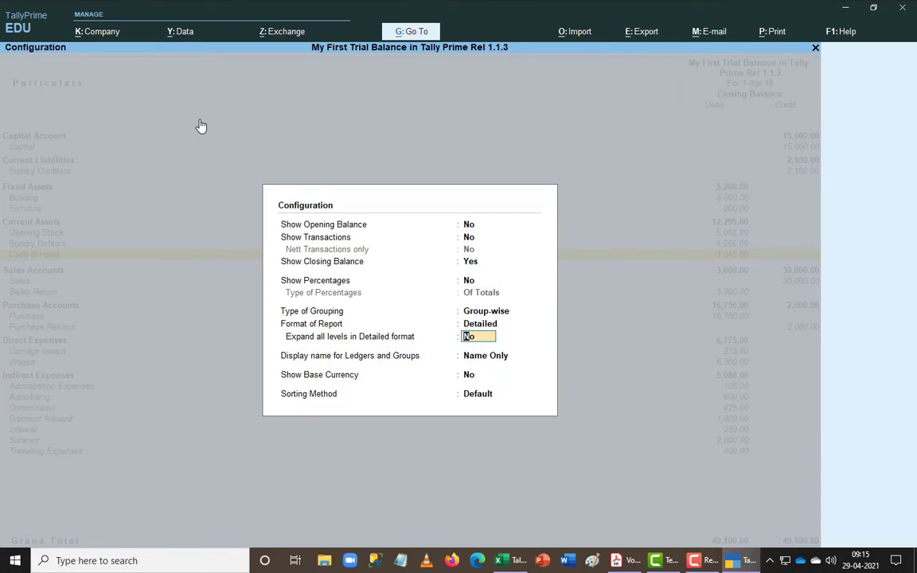
text(y)
key(Return)
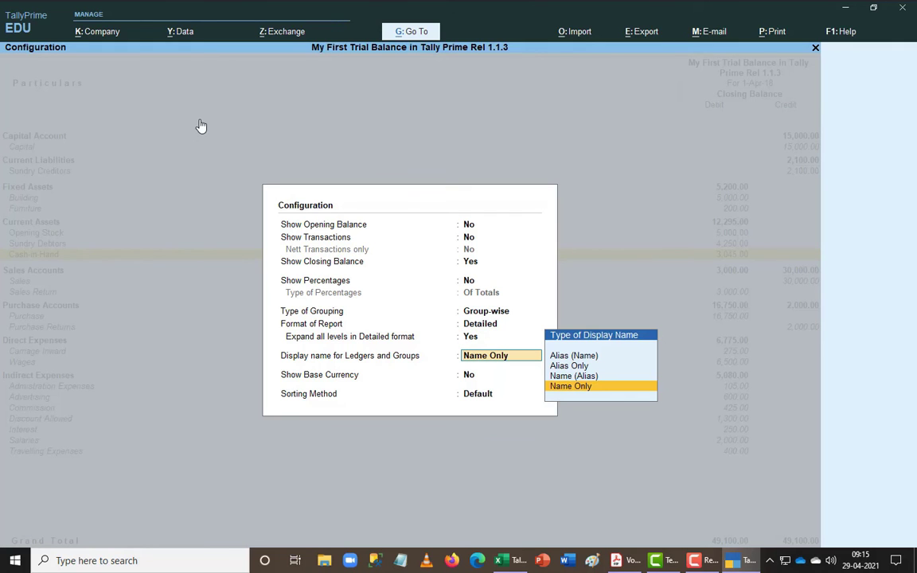
key(ctrl+a)
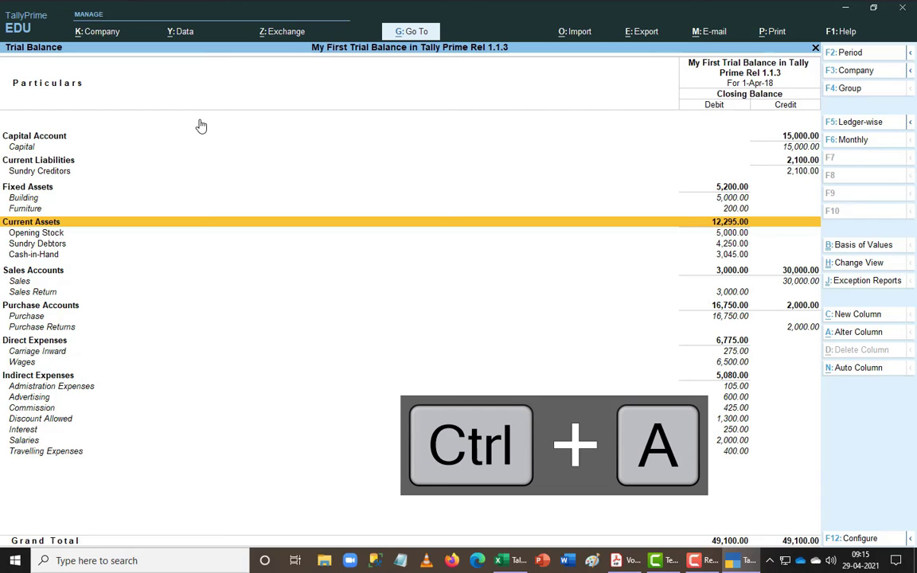
- Recheck the Trial Balance configuration and switch the report to condensed and back to detailed format
key(Up)
key(Up)
key(Up)
key(Up)
key(Up)
key(Up)
key(Up)
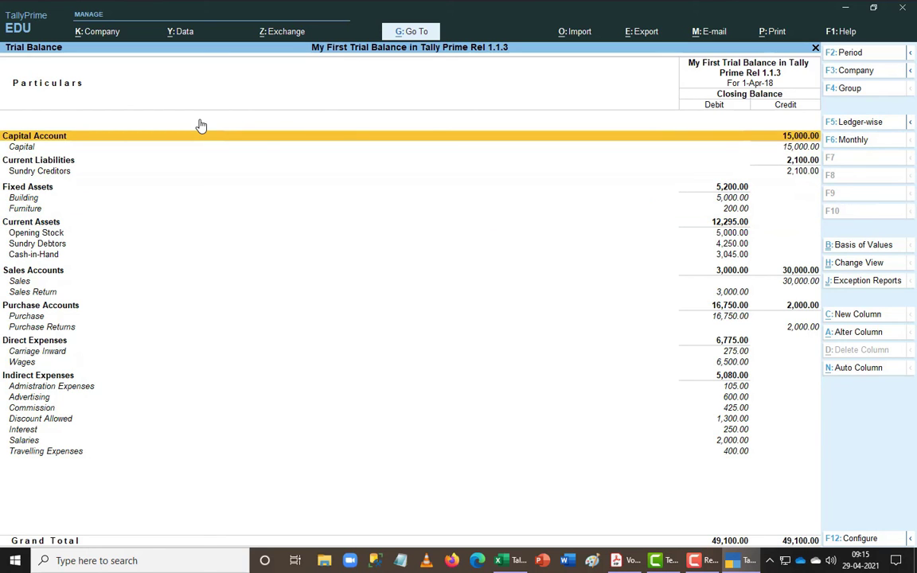
key(F12)
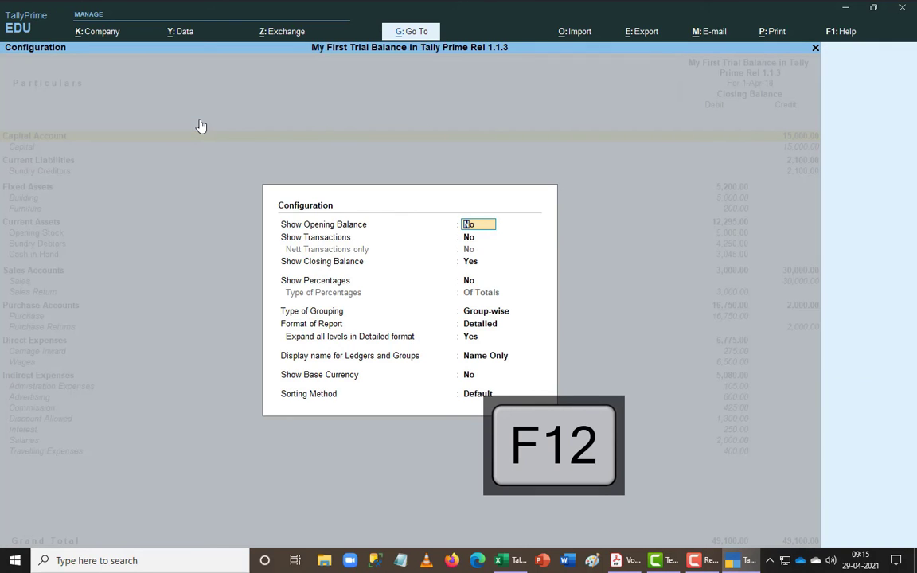
key(BackSpace)
key(Escape)
key(alt+F1)
key(alt+F1)
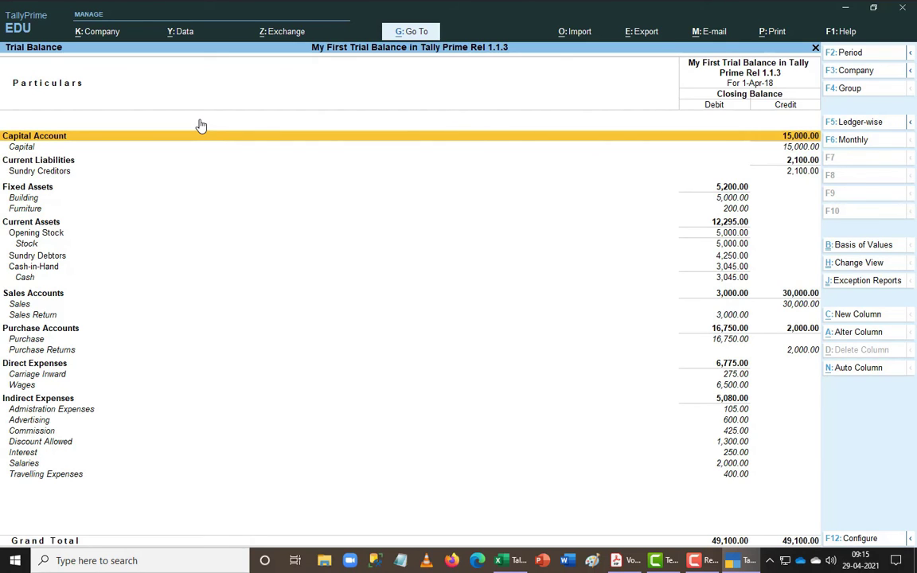
- Expand Sundry Creditors and Sundry Debtors in the Trial Balance down to their ledgers
key(Down)
key(Down)
key(Down)
key(shift+Return)
key(Down)
key(Down)
key(Down)
key(Down)
key(Down)
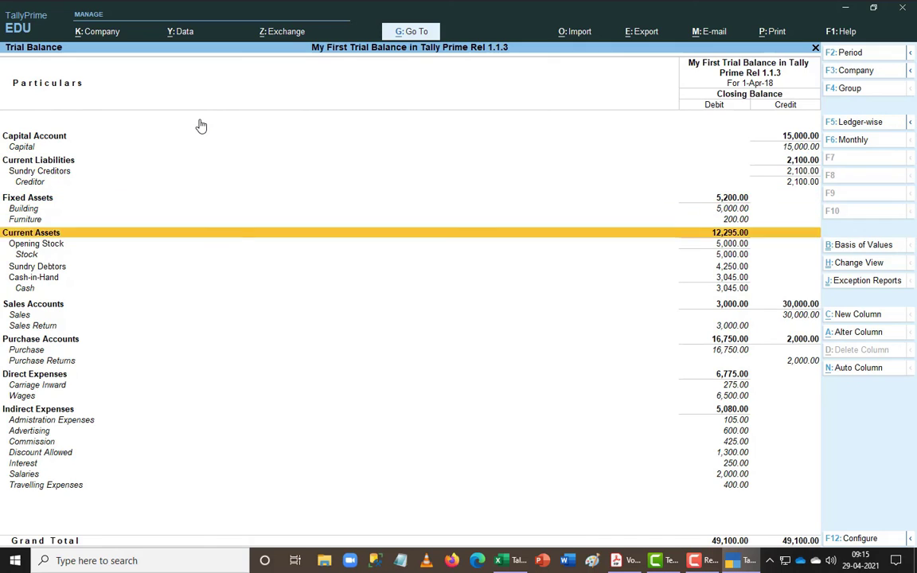
key(Down)
key(Down)
key(Down)
key(shift+Return)
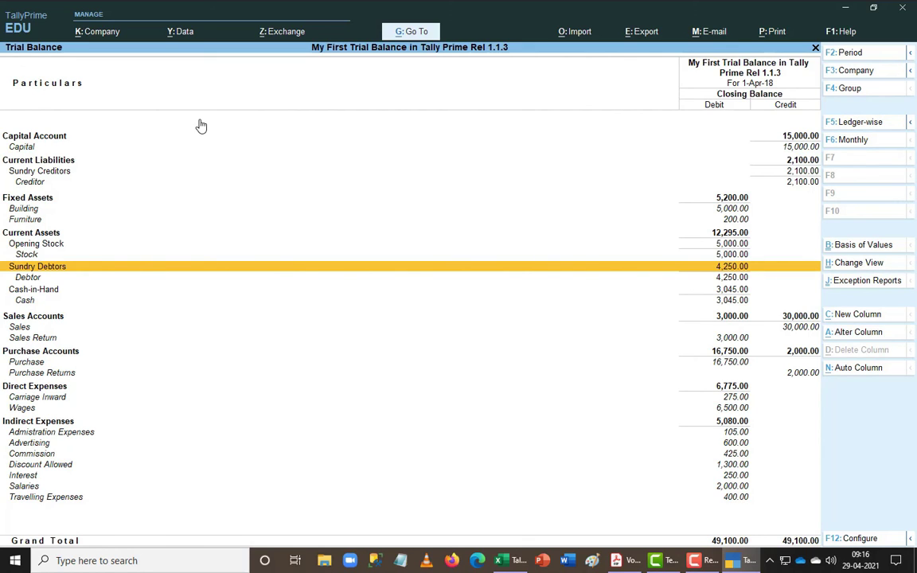
- Leave the Trial Balance and display the Balance Sheet in detailed form
key(Escape)
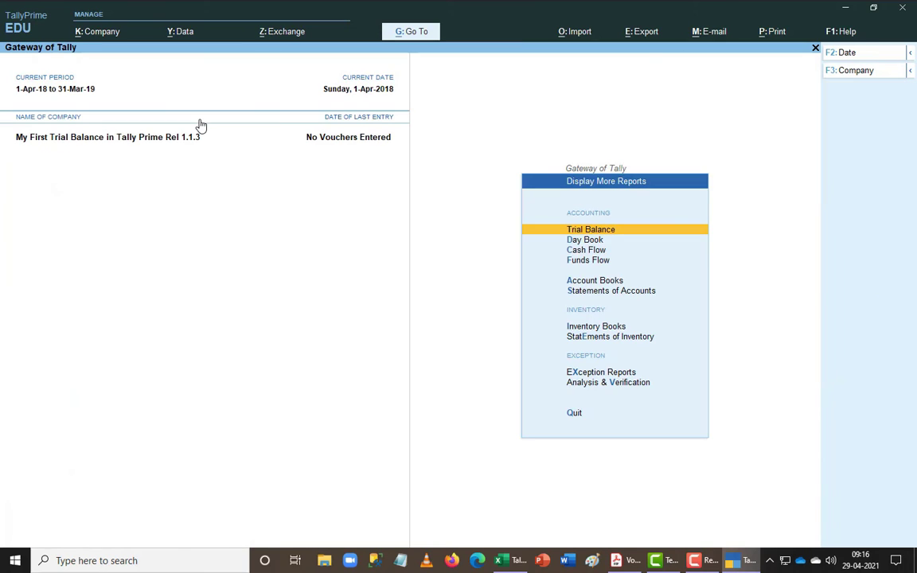
key(Escape)
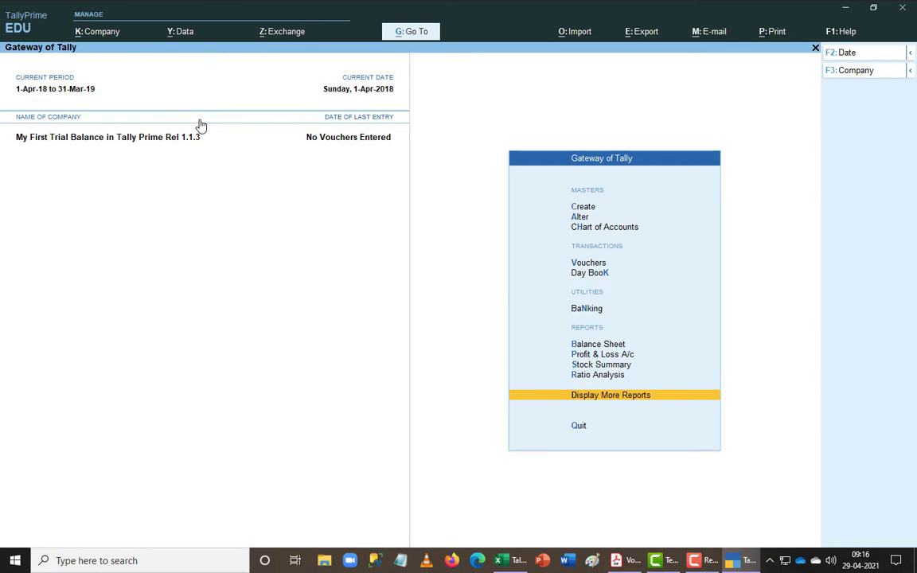
key(Up)
key(Up)
key(Up)
key(Up)
key(Return)
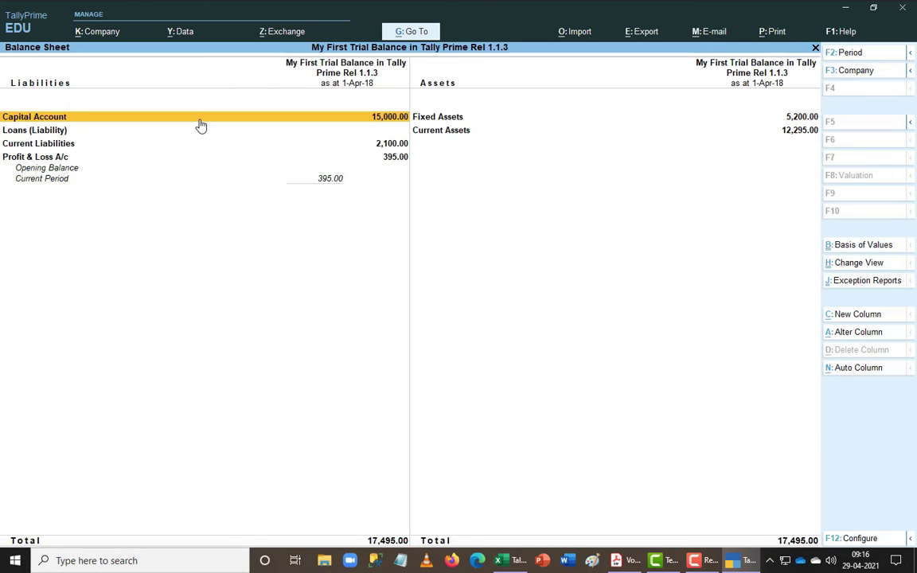
key(alt+F1)
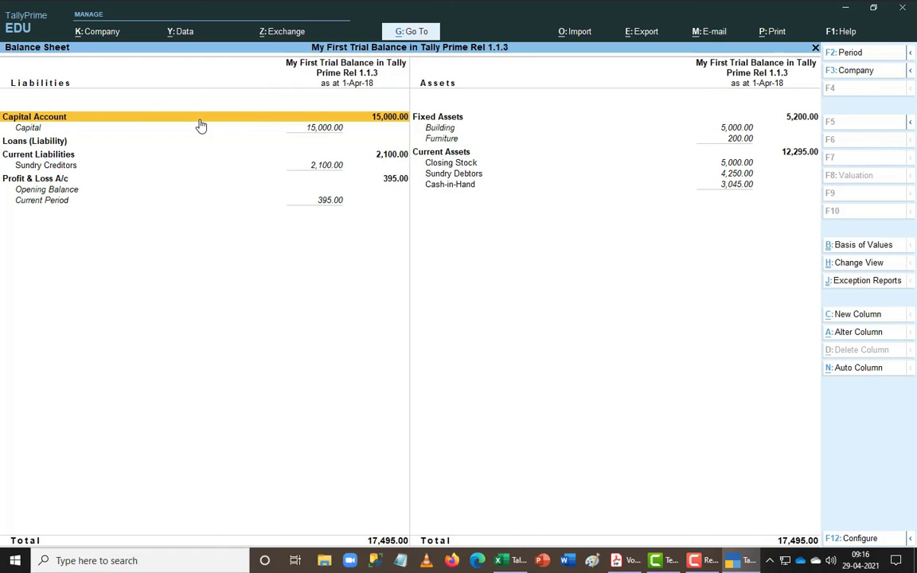
- Drill down from Closing Stock under Current Assets and open the Stock ledger for alteration
key(Right)
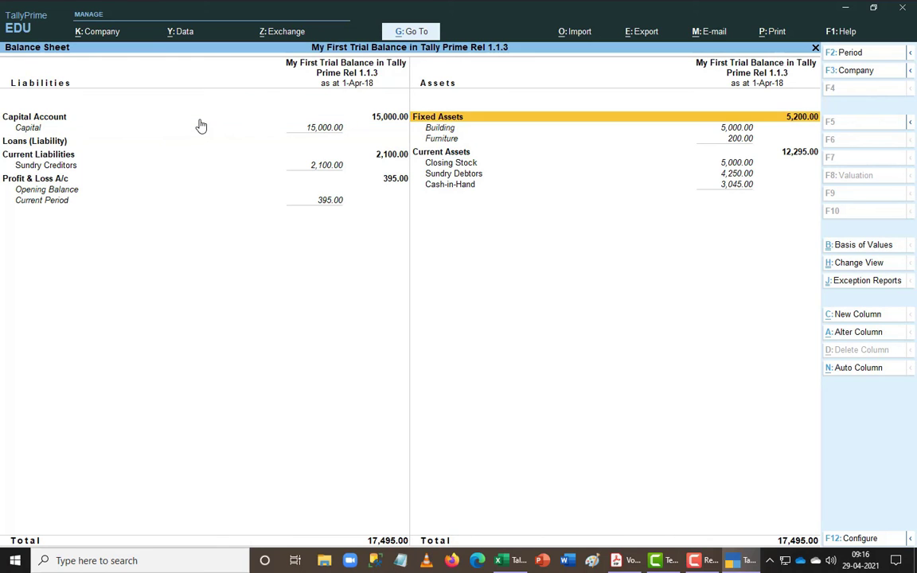
key(Down)
key(Down)
key(Return)
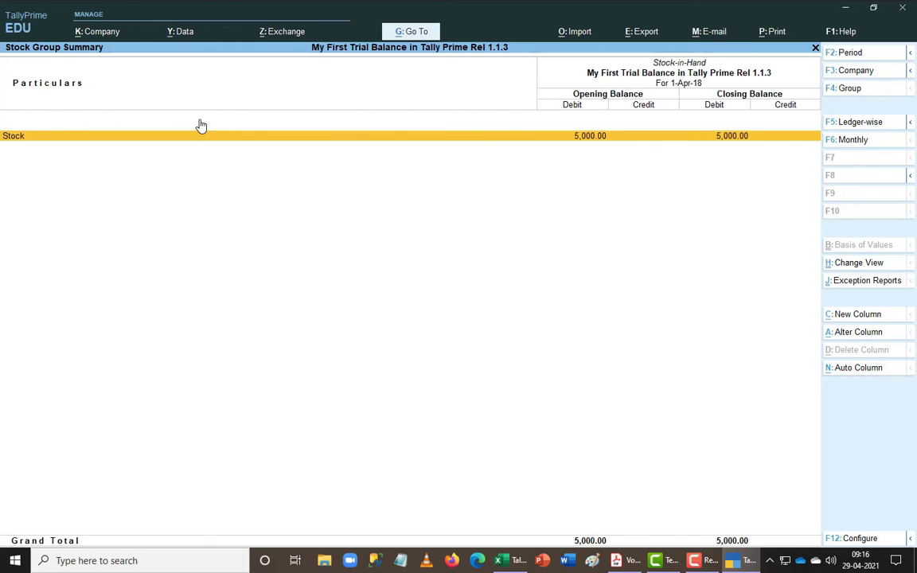
key(Return)
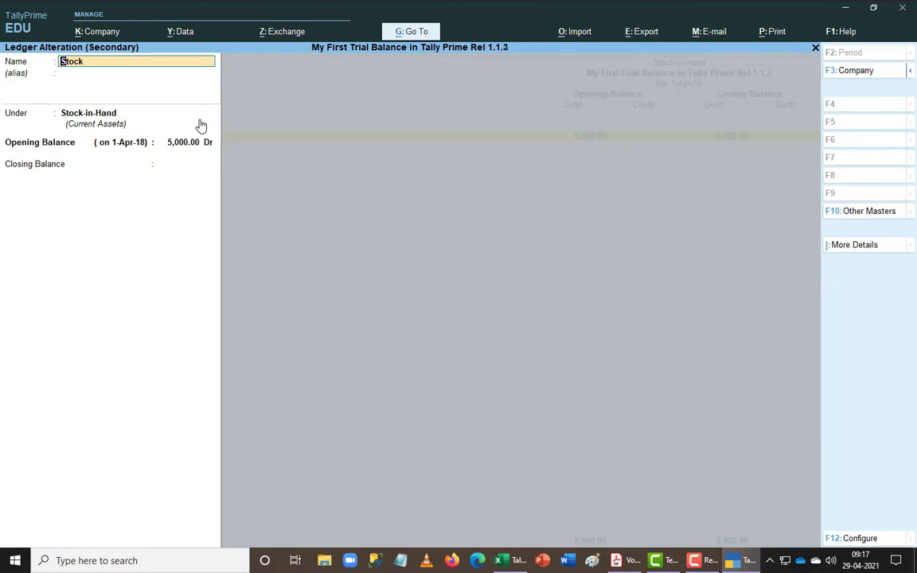
- Set the Stock ledger's closing balance to 6,000 Dr dated 1-Apr-18, save it and return to the Balance Sheet
key(Return)
key(Return)
key(Return)
key(Return)
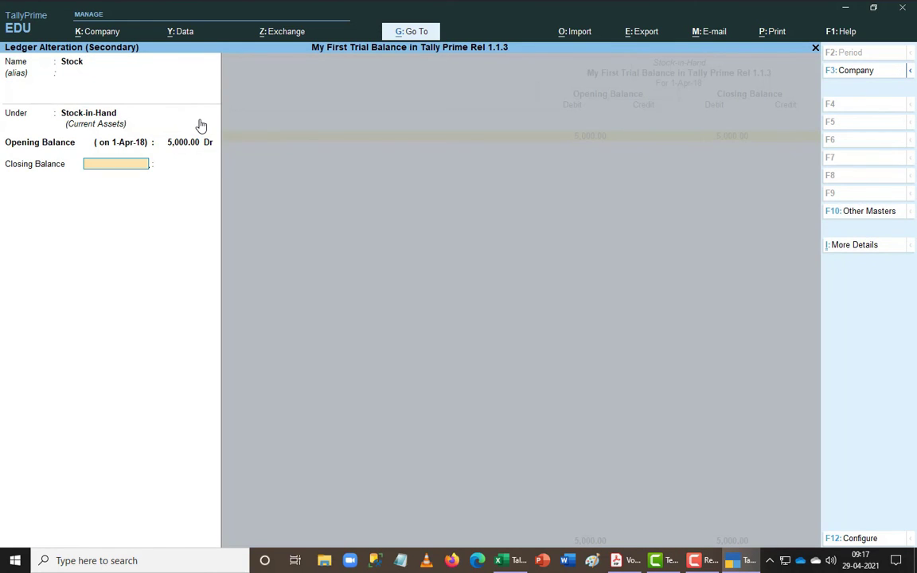
text(2.4.18)
key(Return)
key(BackSpace)
text(1.4)
key(Return)
text(6000)
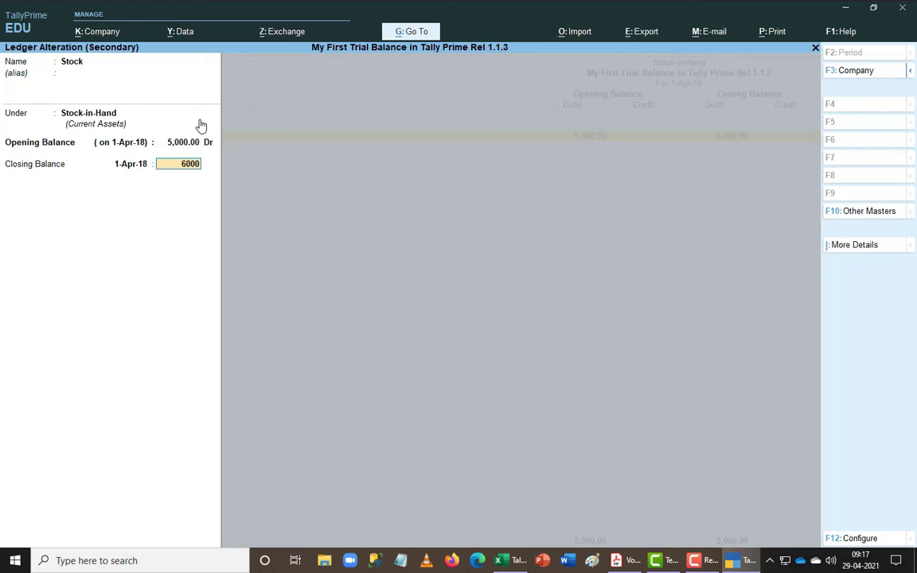
key(Return)
key(Return)
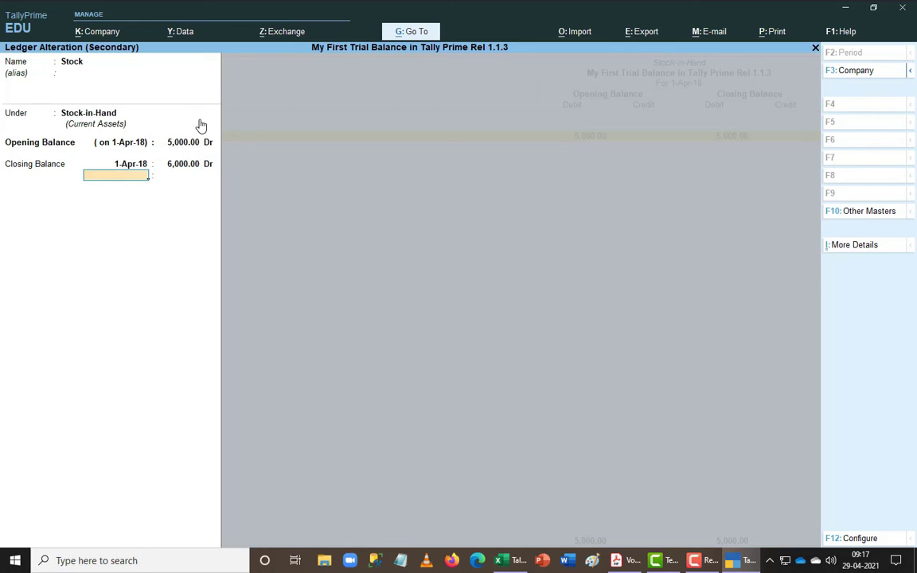
key(Return)
key(Return)
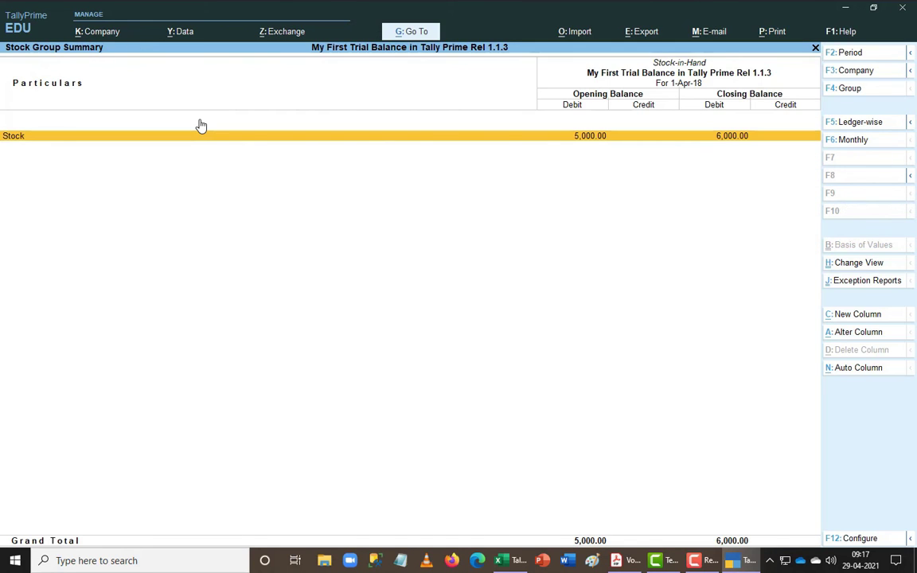
key(Escape)
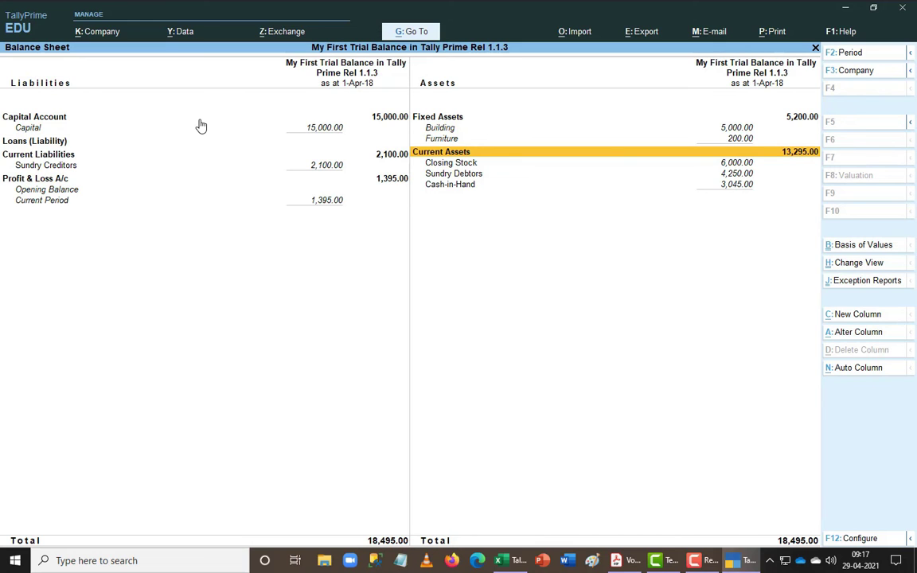
- Reopen the Stock ledger for alteration from Closing Stock in the Balance Sheet
key(Down)
key(Return)
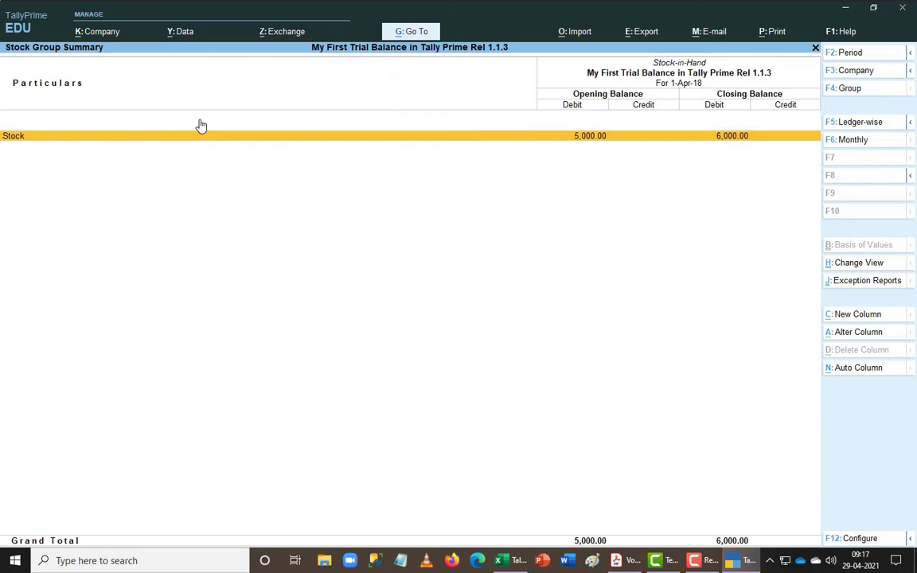
key(ctrl+Return)
key(Return)
key(Return)
key(Return)
key(Return)
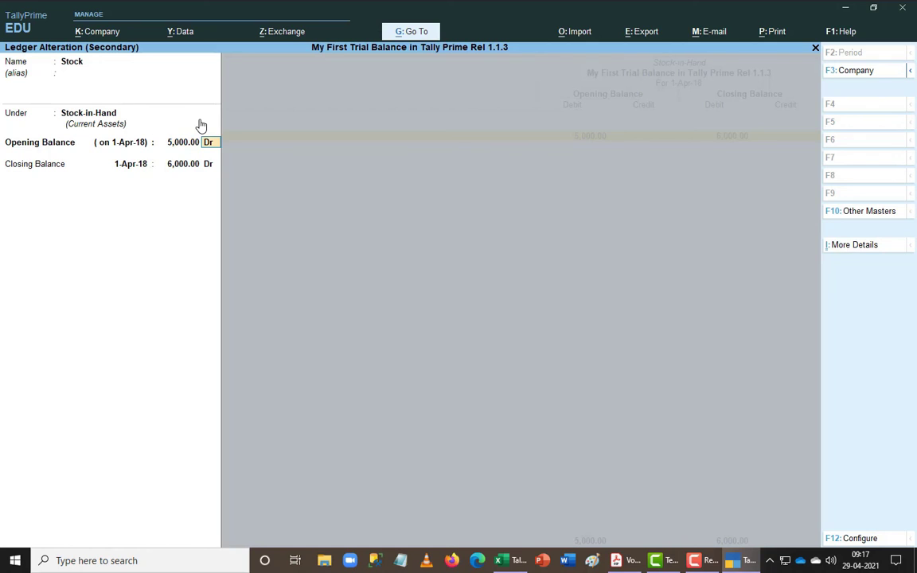
- Set the date of the Stock ledger's closing balance to 1-May-18
key(Return)
text(10.4)
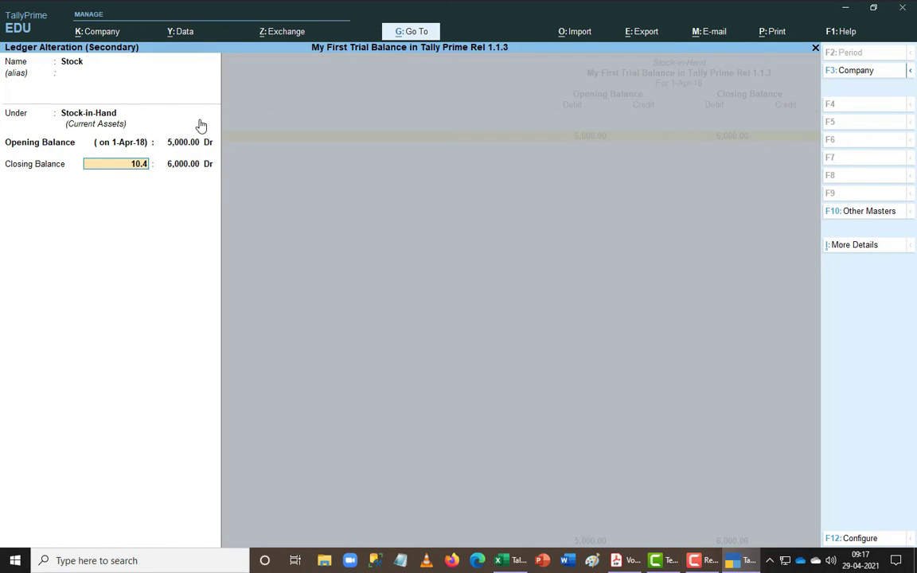
key(BackSpace)
key(BackSpace)
key(BackSpace)
key(BackSpace)
text(1.5)
key(Return)
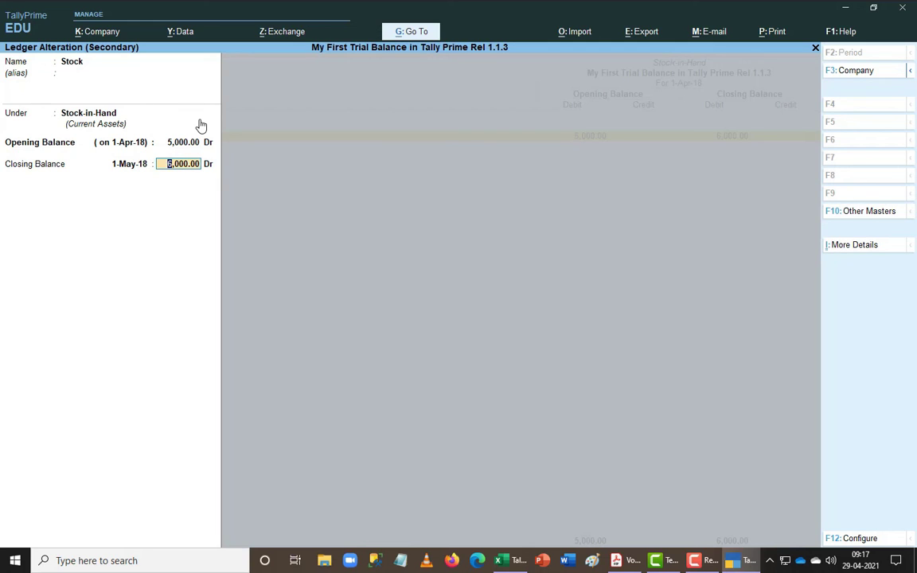
- Set the Stock ledger's closing balance to 7,500 Dr, save the ledger and return to the Balance Sheet
text(7500)
key(Return)
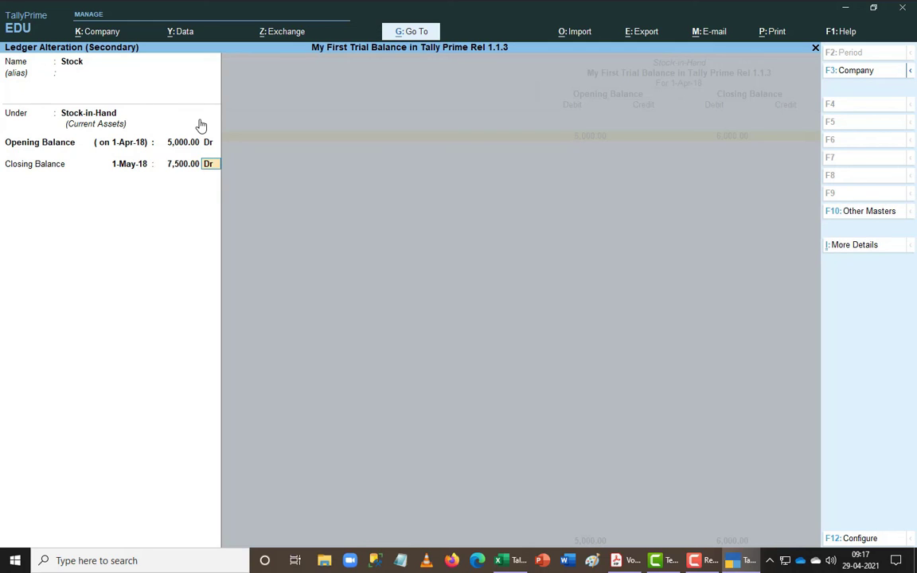
key(Return)
key(Return)
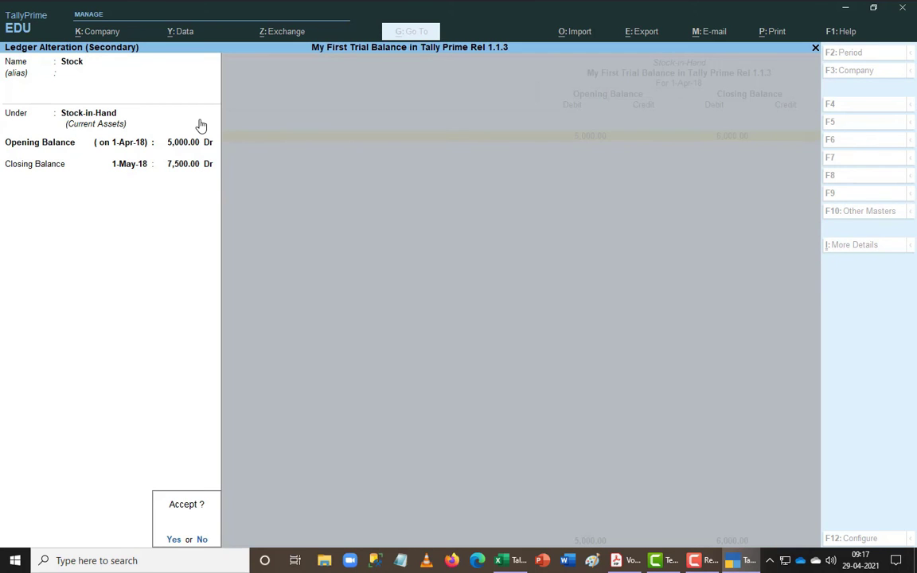
key(Return)
key(Escape)
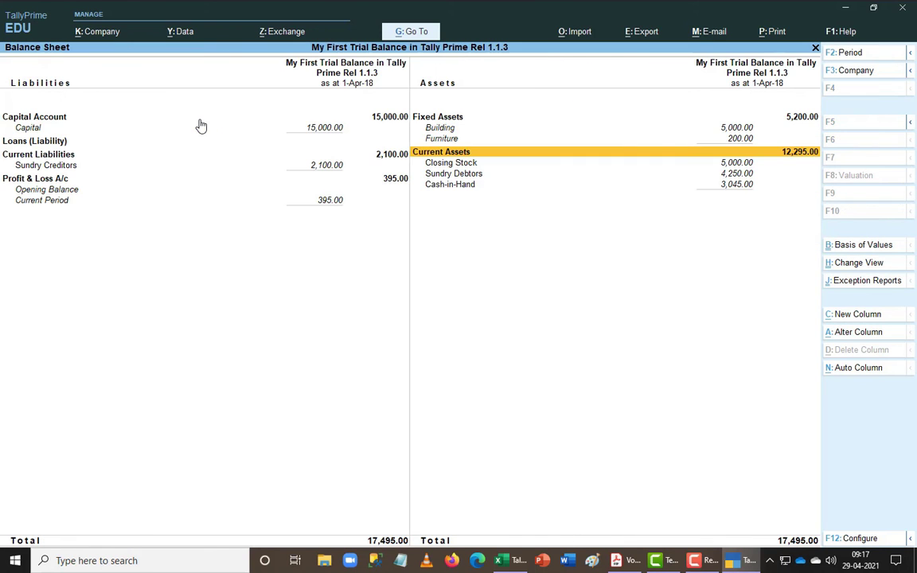
- Change the Balance Sheet period to run from 1-4-2018 to 1-May-18
key(alt+F2)
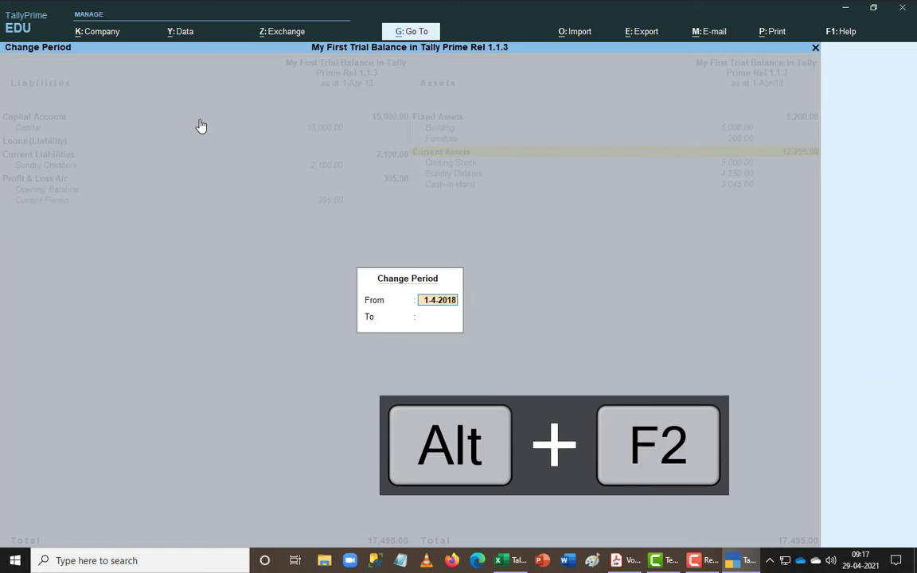
key(Return)
text(1.5)
key(Return)
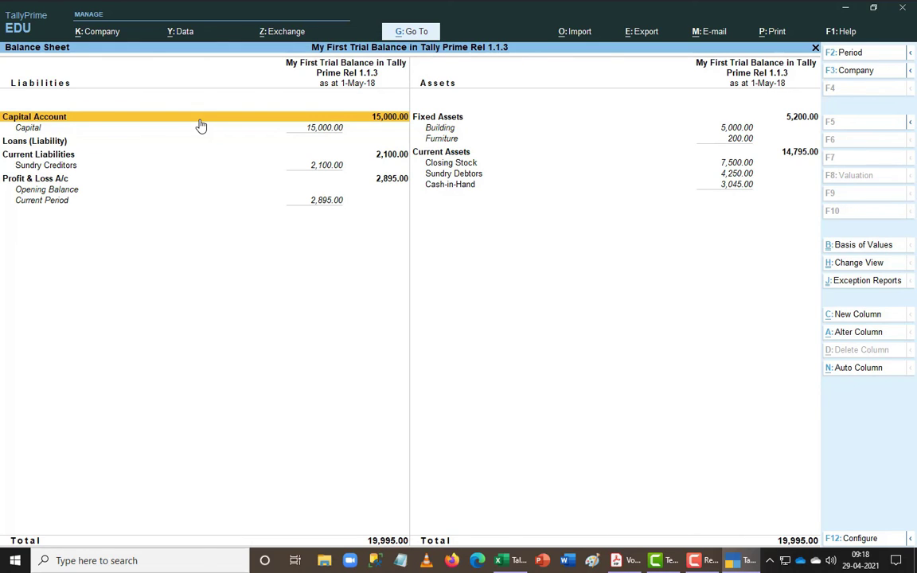
- Leave the Balance Sheet and bring up the list of masters for creation, going to Inventory Masters
key(Escape)
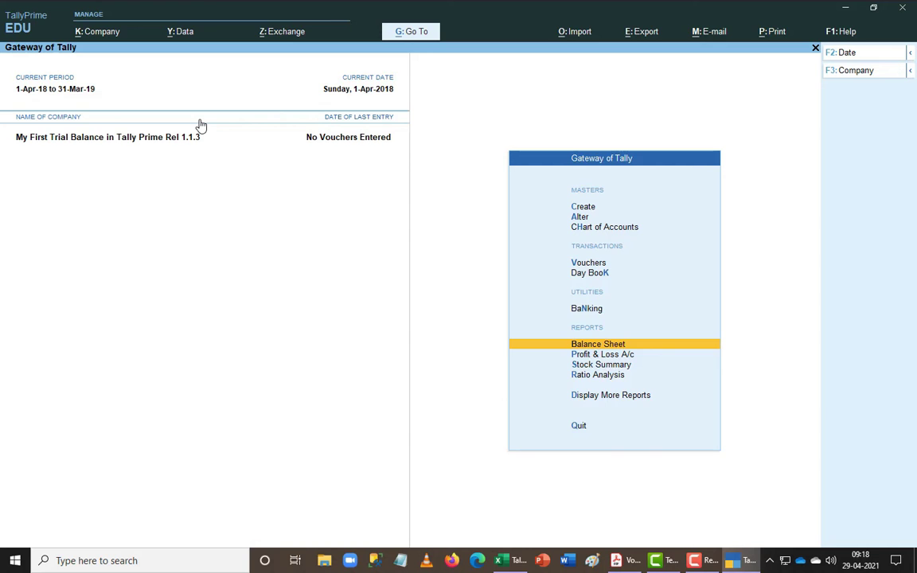
key(Up)
key(Up)
key(Up)
key(Up)
key(Up)
key(Up)
key(Return)
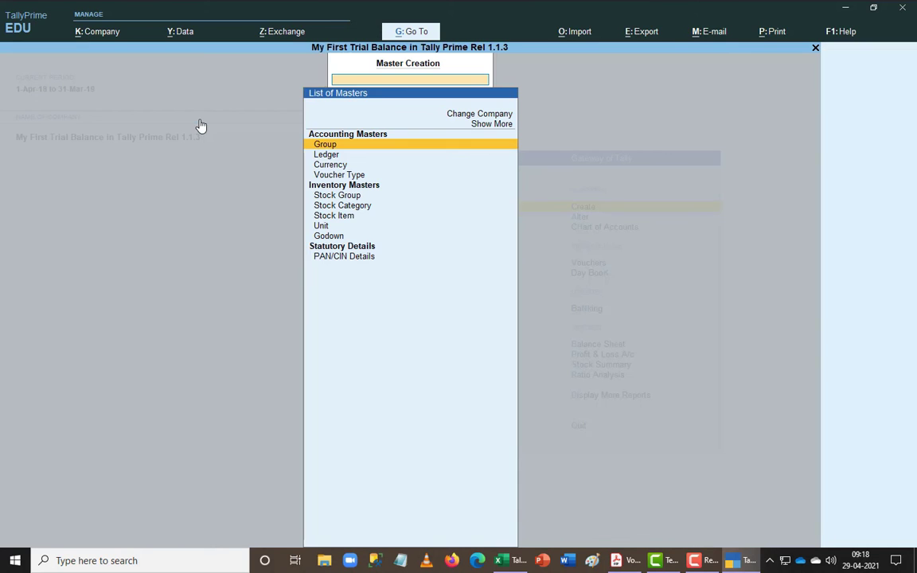
key(Down)
key(Down)
key(Down)
key(Down)
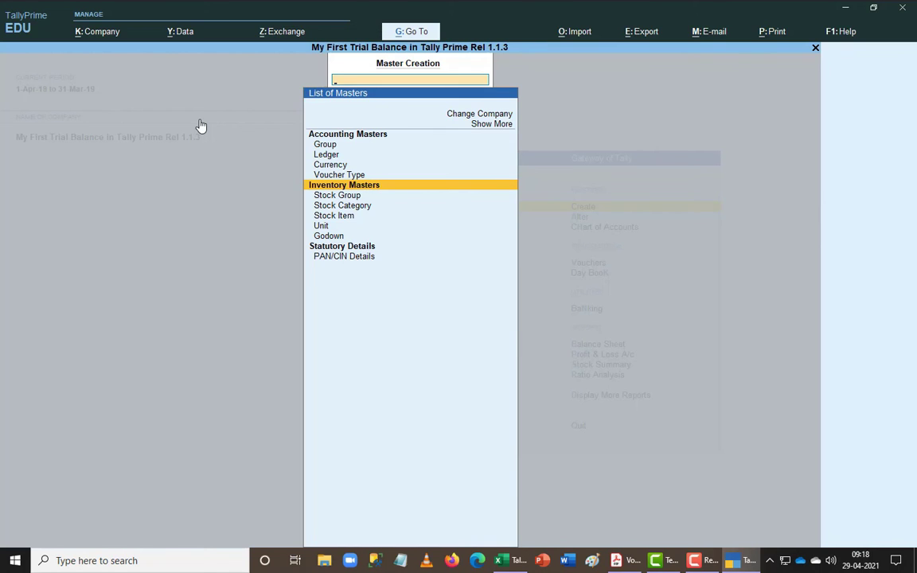
- Switch to the Tally Prime Video #4 workbook in Excel
key(alt+Tab)
key(alt+Tab)
key(alt+Tab)
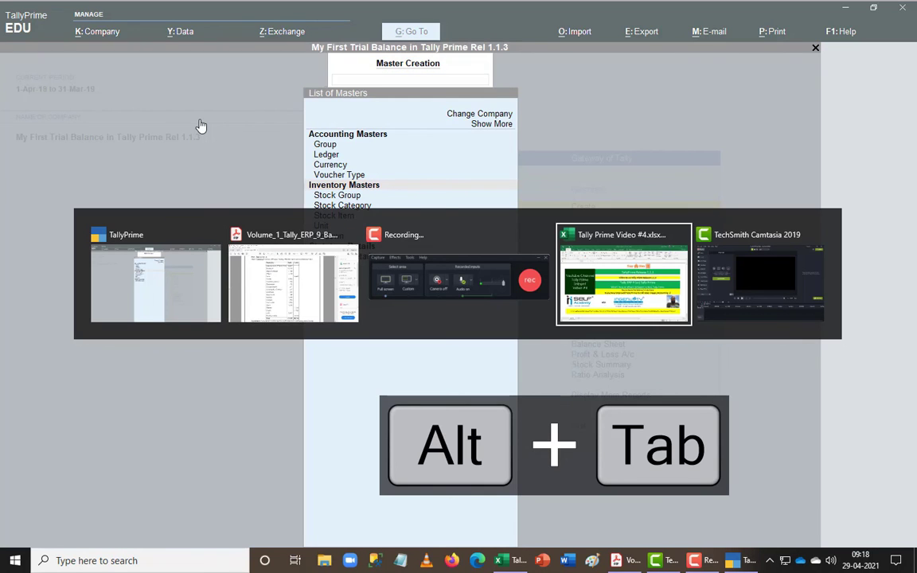